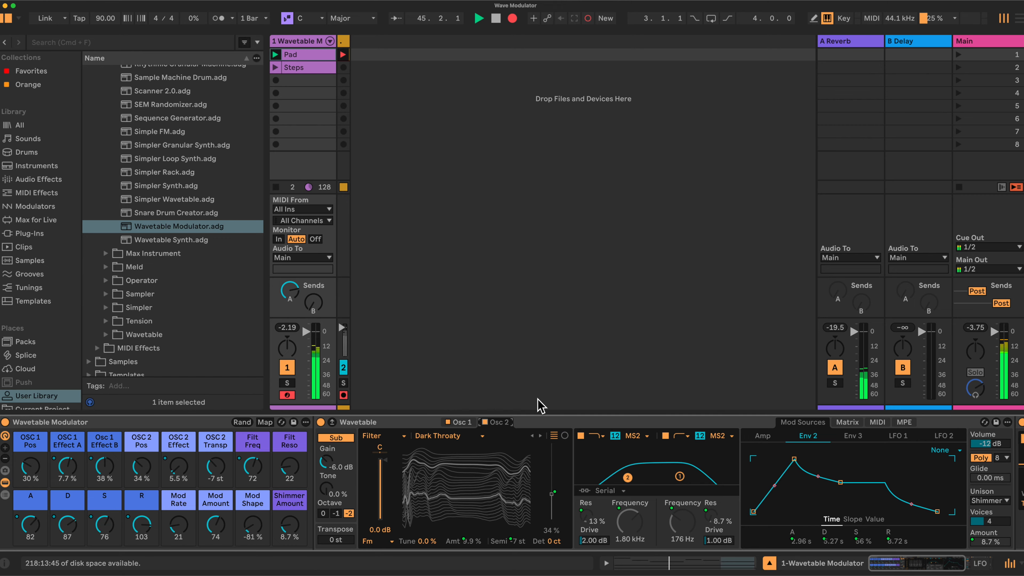
Step: Show oscillator 1 in Wavetable and expand the LFO device's mapping list to examine its modulated parameters
{"action": "left_click", "coordinate": [461, 422]}
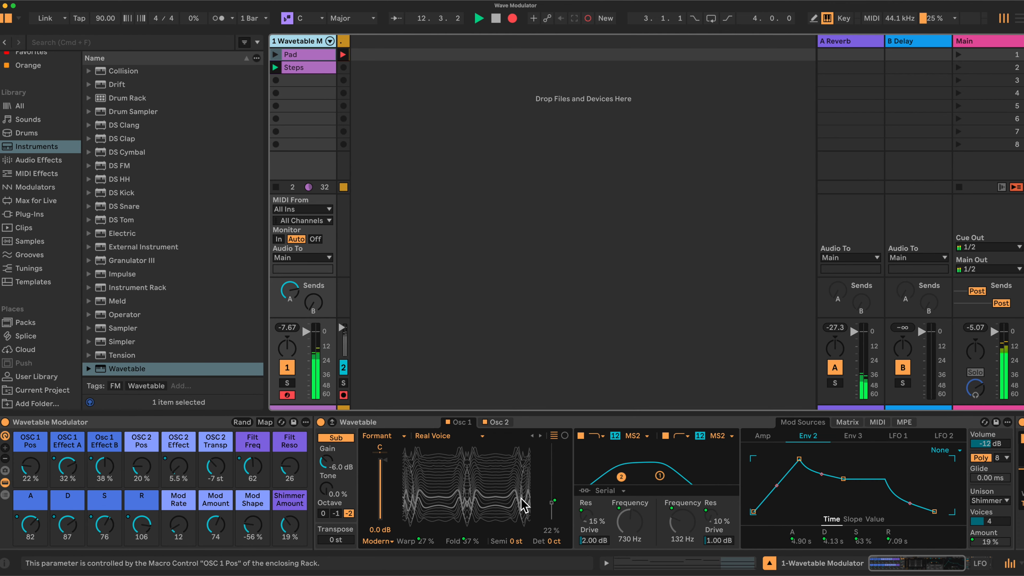
{"action": "scroll", "coordinate": [573, 498], "scroll_direction": "right", "scroll_amount": 8}
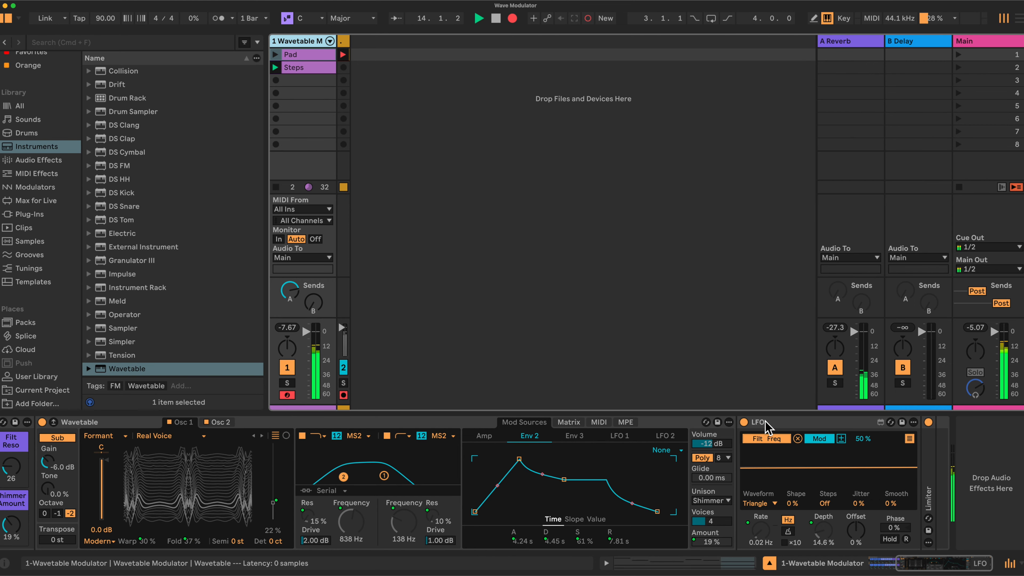
{"action": "left_click", "coordinate": [909, 438]}
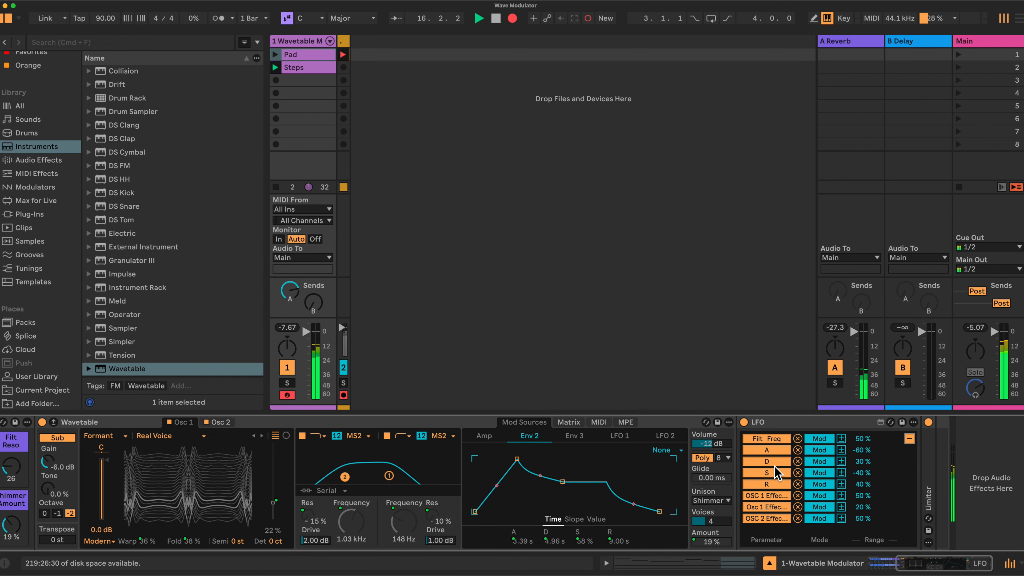
{"action": "scroll", "coordinate": [607, 470], "scroll_direction": "left", "scroll_amount": 5}
{"action": "scroll", "coordinate": [606, 470], "scroll_direction": "left", "scroll_amount": 2}
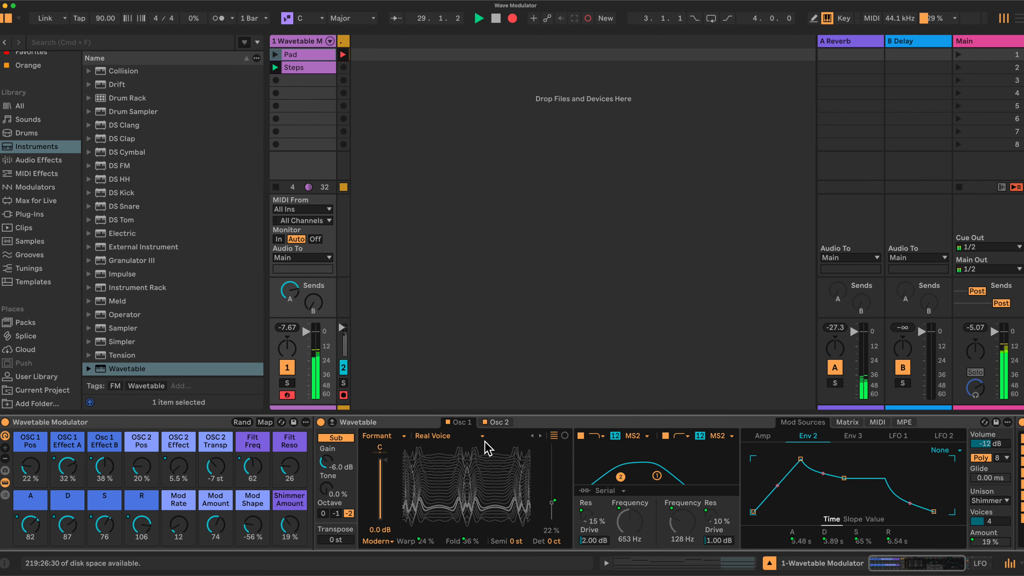
Step: Show oscillator 2 and raise the Mod Amount macro to 121
{"action": "left_click", "coordinate": [497, 422]}
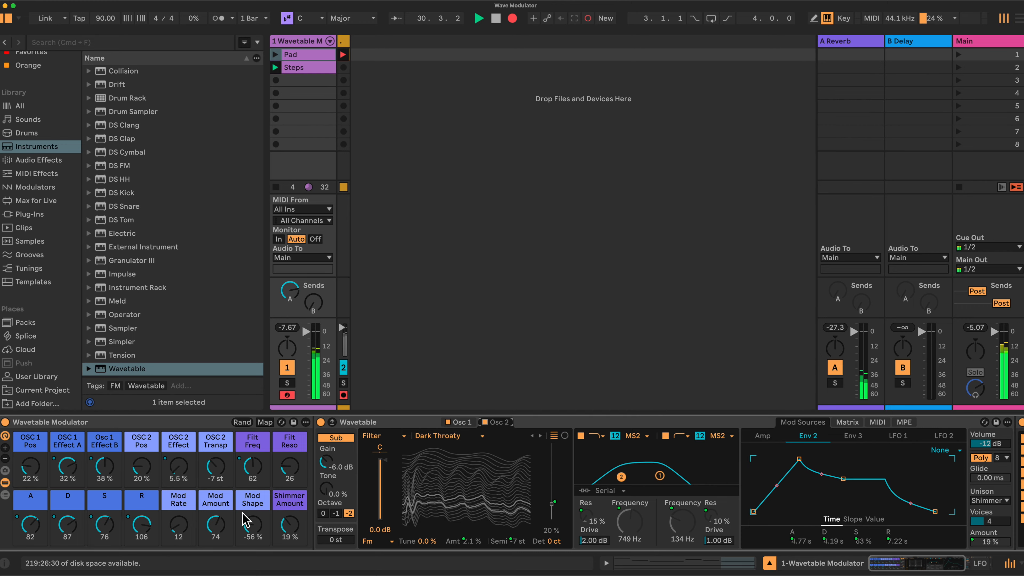
{"action": "left_click_drag", "start_coordinate": [213, 524], "coordinate": [216, 524]}
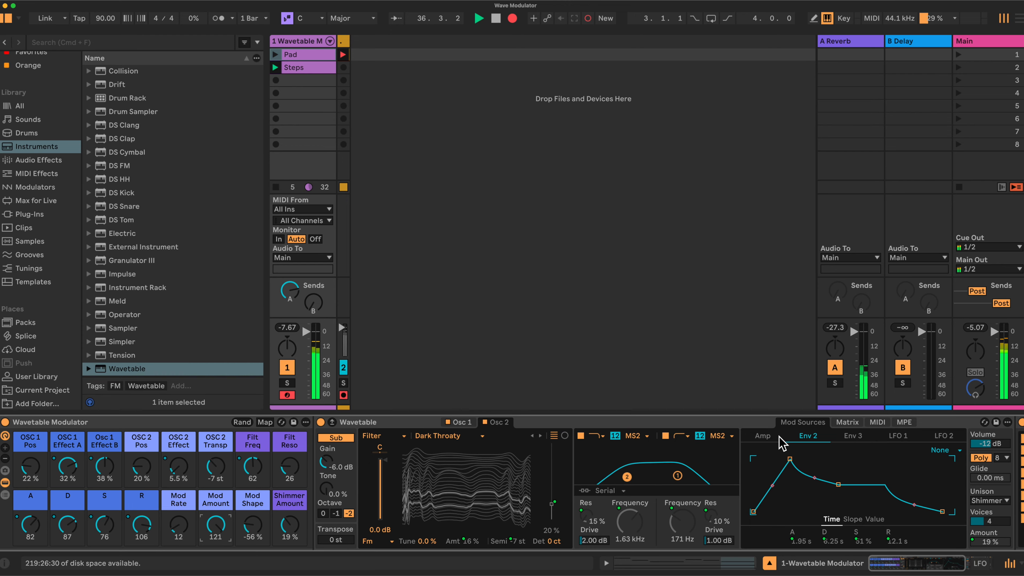
Step: Examine the assignments in Wavetable's modulation matrix, then view the Env 2 and Amp envelopes among the modulation sources
{"action": "left_click", "coordinate": [848, 422]}
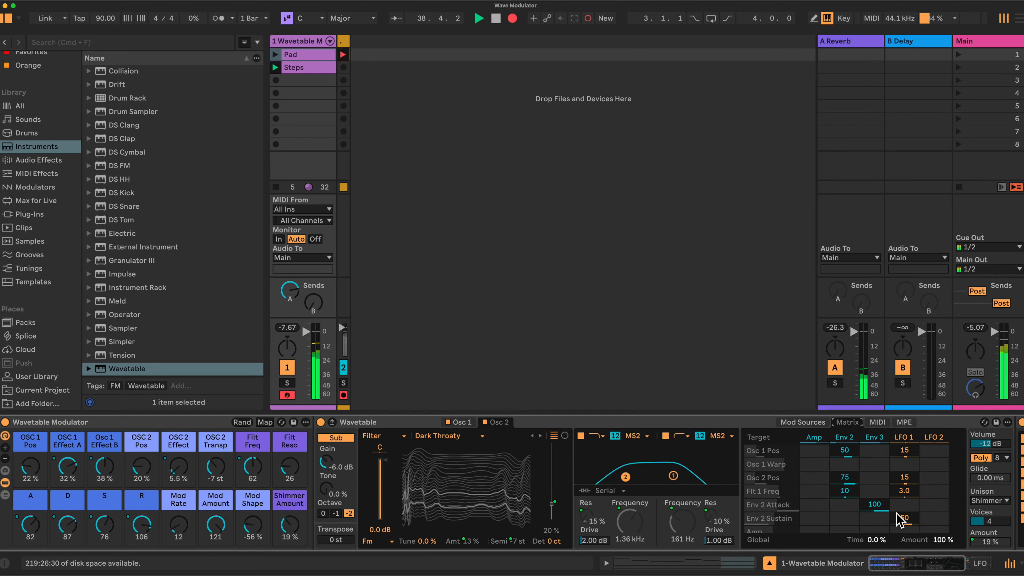
{"action": "scroll", "coordinate": [944, 484], "scroll_direction": "down", "scroll_amount": 3}
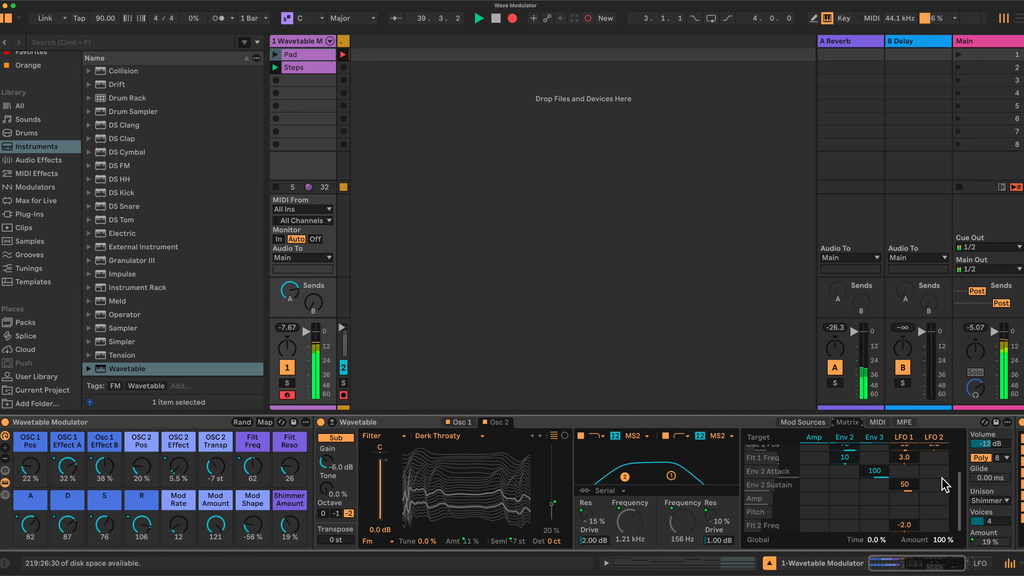
{"action": "scroll", "coordinate": [845, 489], "scroll_direction": "up", "scroll_amount": 2}
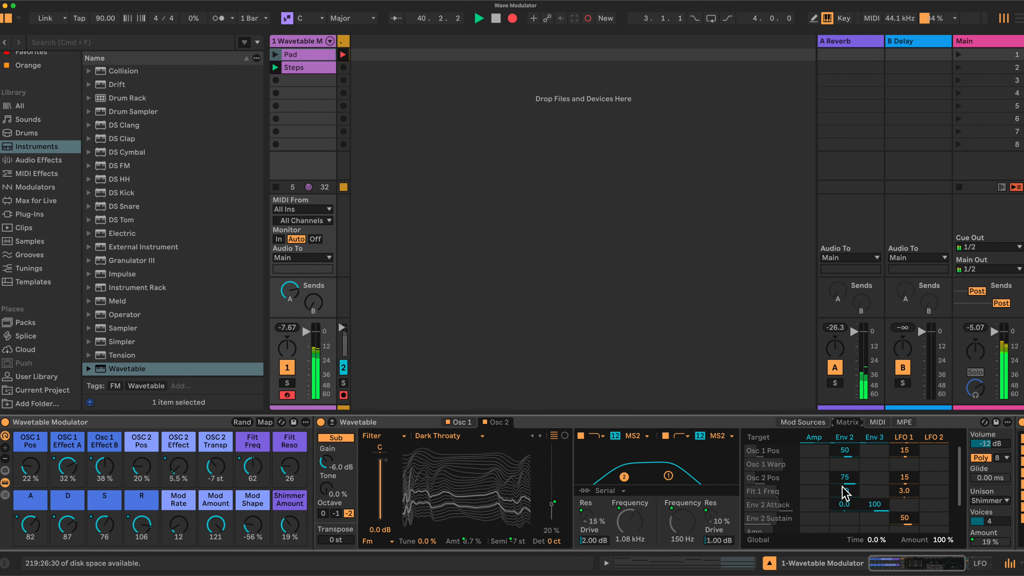
{"action": "scroll", "coordinate": [845, 493], "scroll_direction": "down", "scroll_amount": 1}
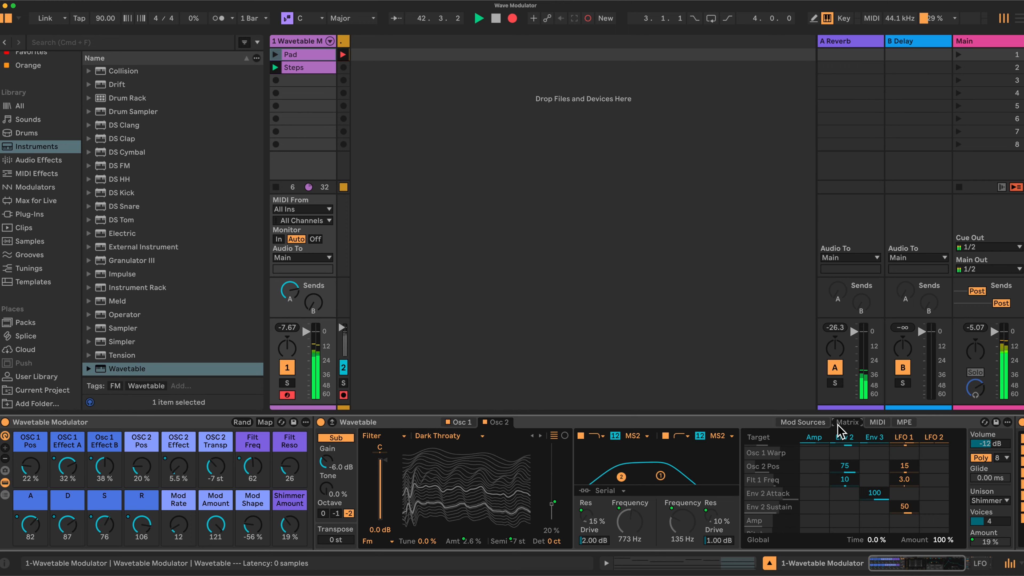
{"action": "left_click", "coordinate": [844, 436]}
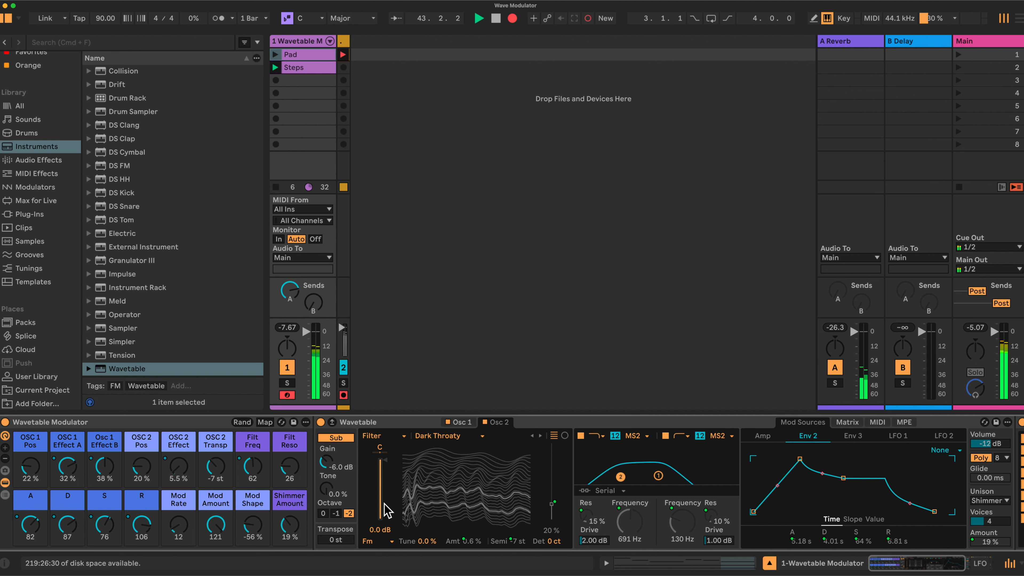
{"action": "left_click", "coordinate": [762, 436]}
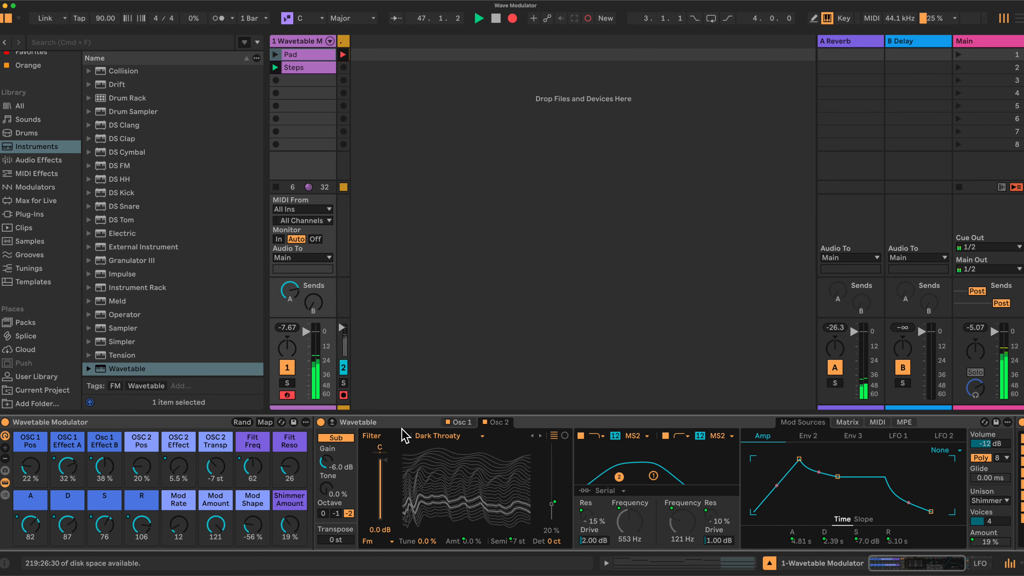
Step: Set the macros OSC 1 Pos to 59%, OSC 1 Effect A to 60%, Osc 1 Effect B to 29%, OSC 2 Pos to 34% and OSC 2 Effect to 13%
{"action": "left_click", "coordinate": [459, 422]}
{"action": "left_click_drag", "start_coordinate": [30, 466], "coordinate": [109, 482]}
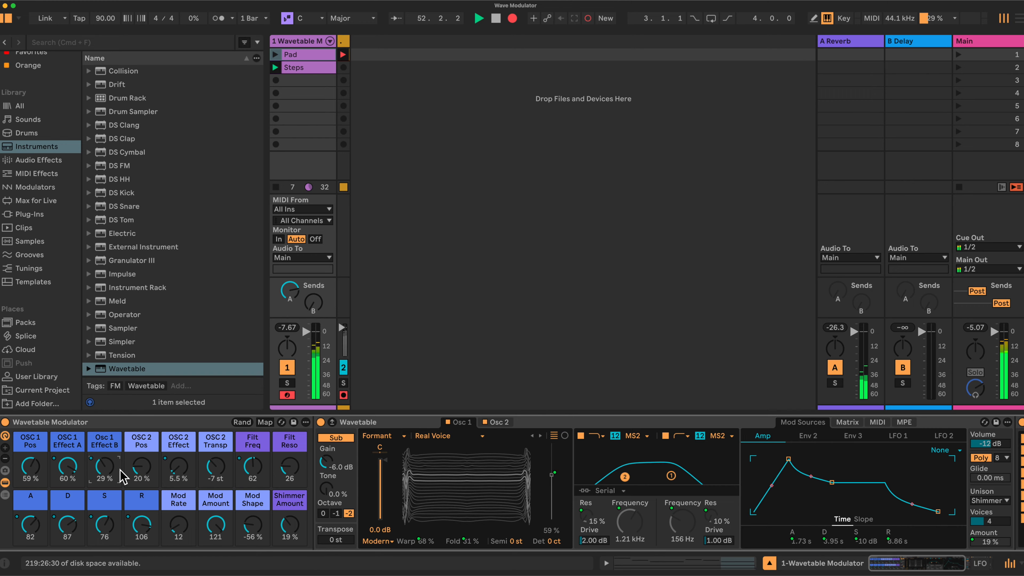
{"action": "left_click", "coordinate": [500, 421]}
{"action": "left_click_drag", "start_coordinate": [133, 456], "coordinate": [179, 480]}
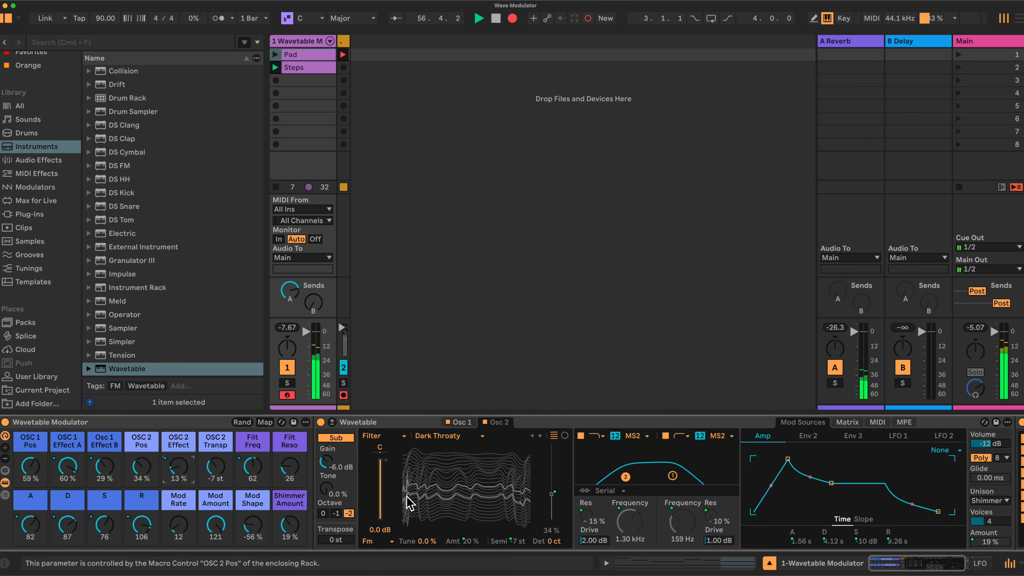
Step: Adjust the rack macros to OSC 2 Transp -7 st, Filt Freq 47 and Filt Reso 51
{"action": "left_click_drag", "start_coordinate": [216, 467], "coordinate": [253, 447]}
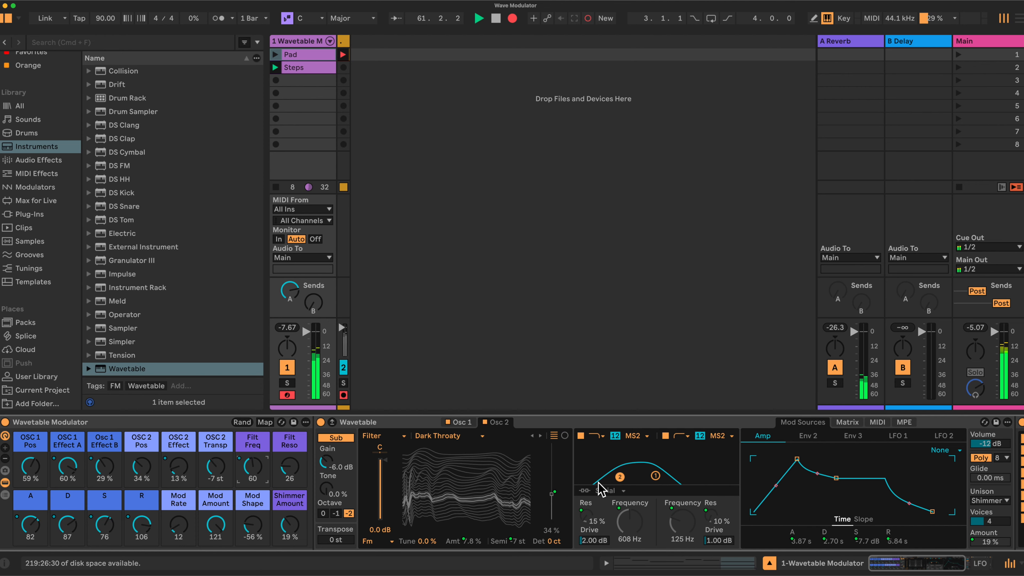
{"action": "left_click_drag", "start_coordinate": [251, 470], "coordinate": [251, 433]}
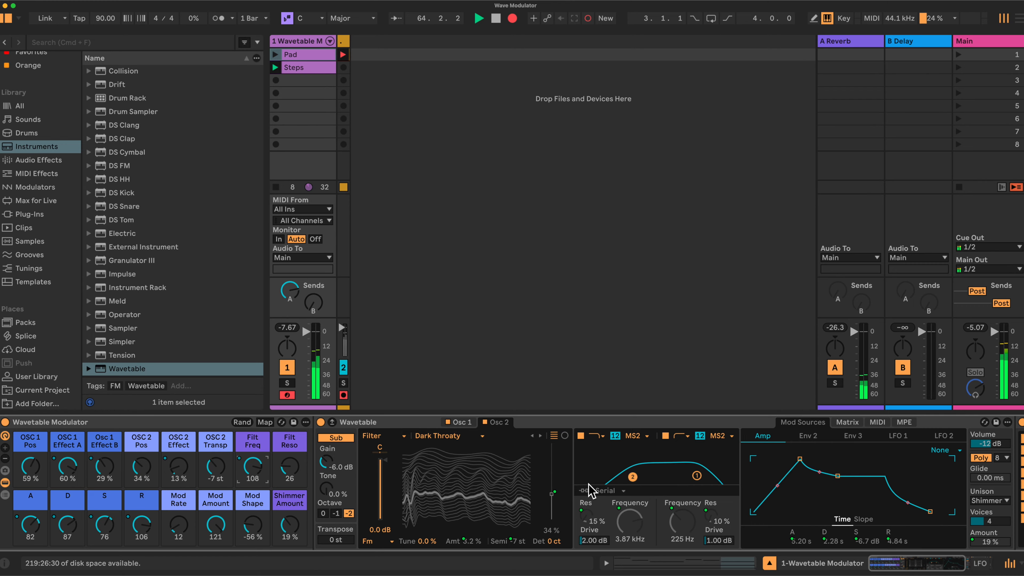
{"action": "left_click_drag", "start_coordinate": [264, 474], "coordinate": [290, 474]}
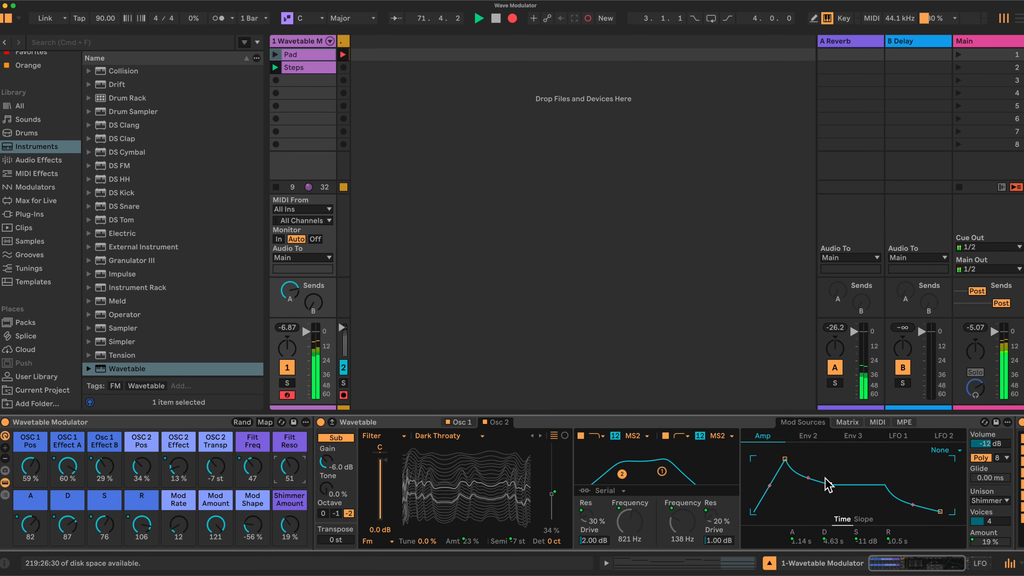
Step: Compare the Env 2 and Amp envelopes and check their targets in the modulation matrix
{"action": "left_click", "coordinate": [801, 441]}
{"action": "left_click", "coordinate": [763, 437]}
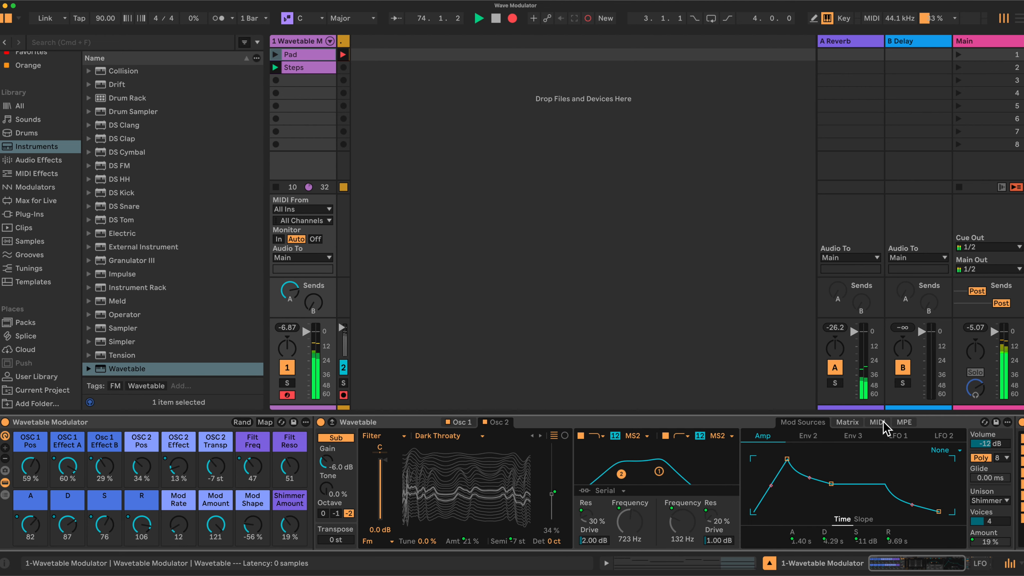
{"action": "left_click", "coordinate": [849, 423]}
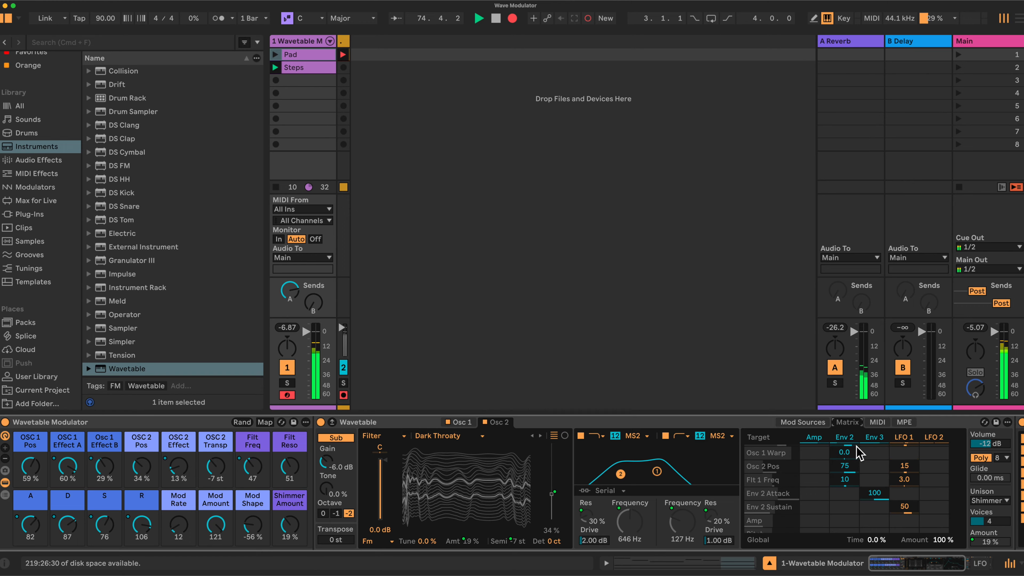
{"action": "scroll", "coordinate": [854, 482], "scroll_direction": "up", "scroll_amount": 1}
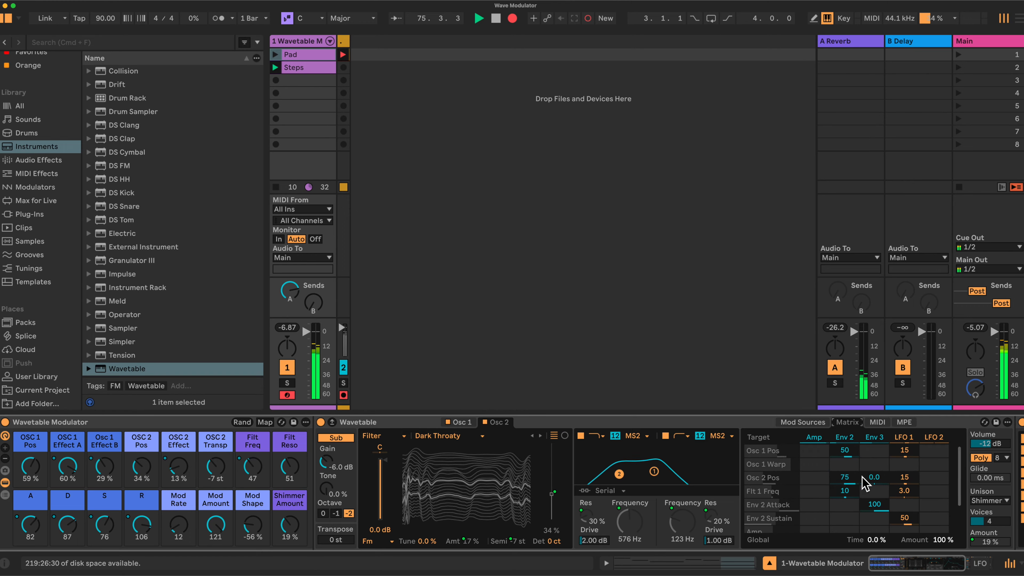
{"action": "left_click", "coordinate": [811, 425]}
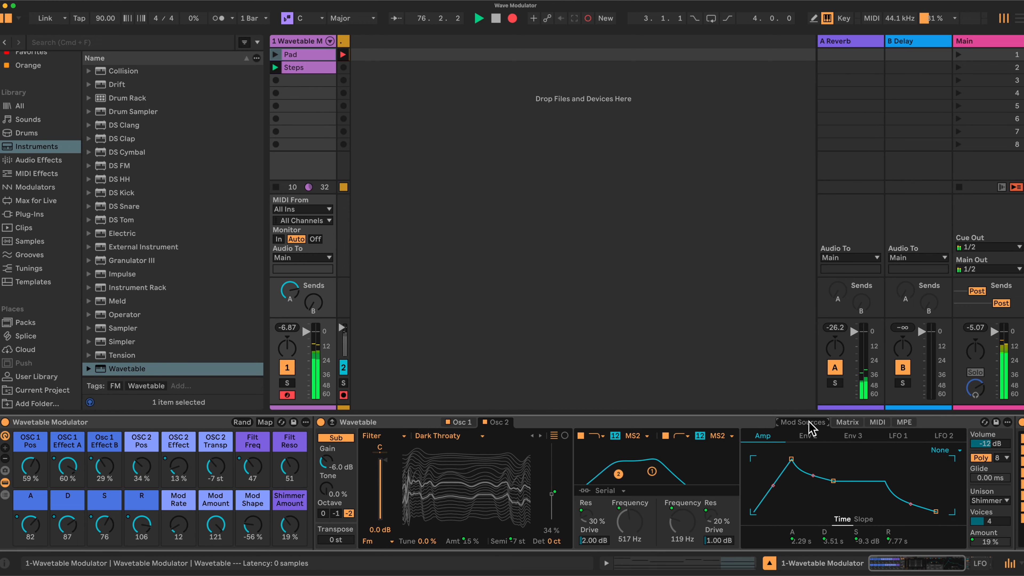
Step: Display LFO 1, set the Mod Rate macro to 75, and collapse the LFO device's mapping list
{"action": "left_click", "coordinate": [900, 436]}
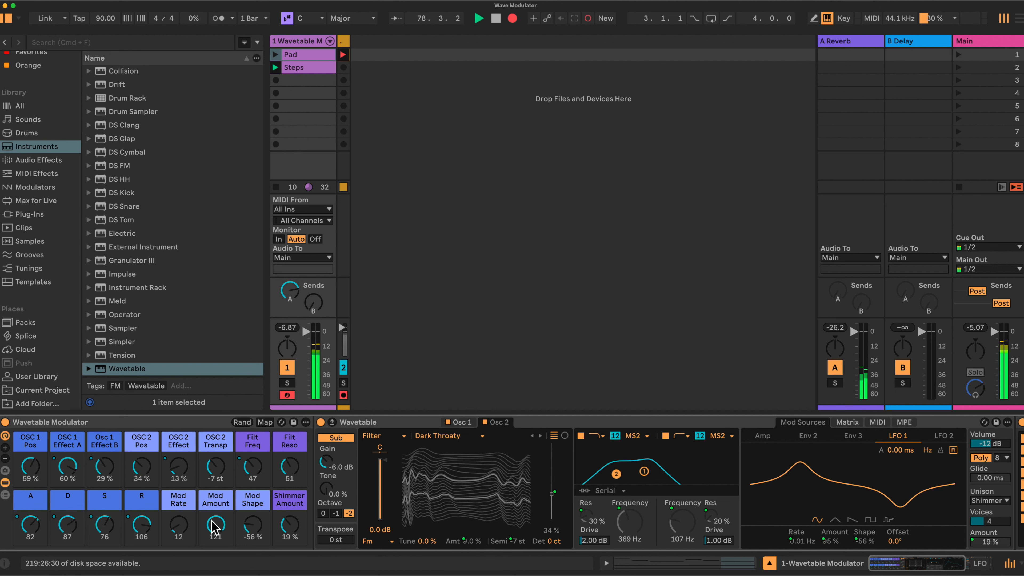
{"action": "left_click_drag", "start_coordinate": [181, 533], "coordinate": [181, 516]}
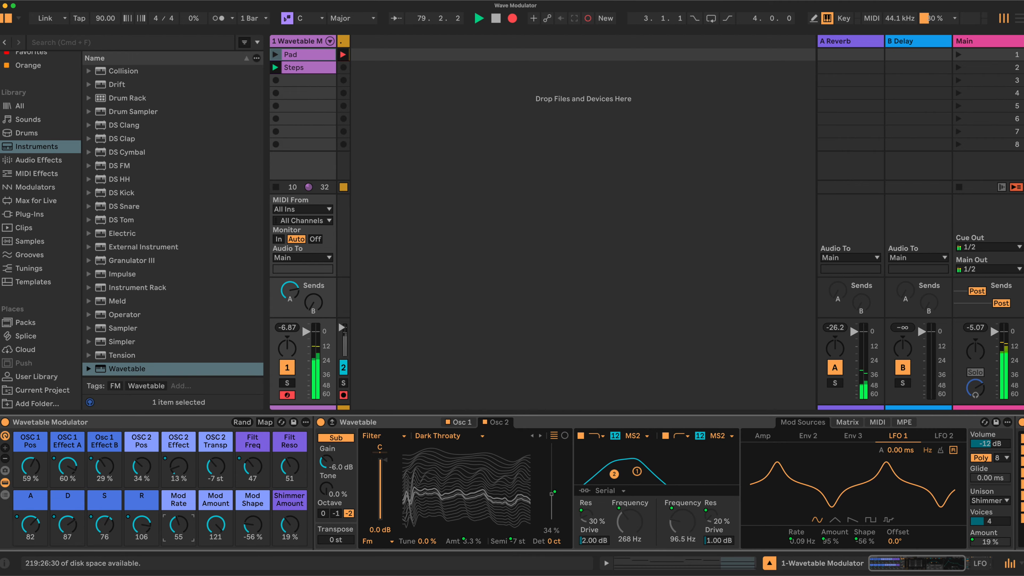
{"action": "left_click_drag", "start_coordinate": [188, 534], "coordinate": [188, 524]}
{"action": "scroll", "coordinate": [847, 471], "scroll_direction": "right", "scroll_amount": 7}
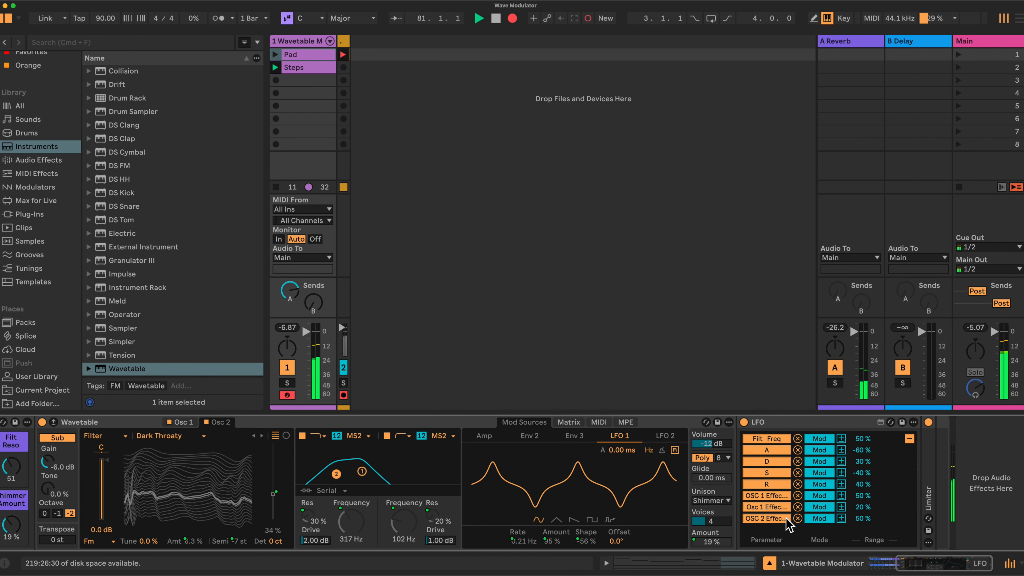
{"action": "left_click", "coordinate": [909, 439]}
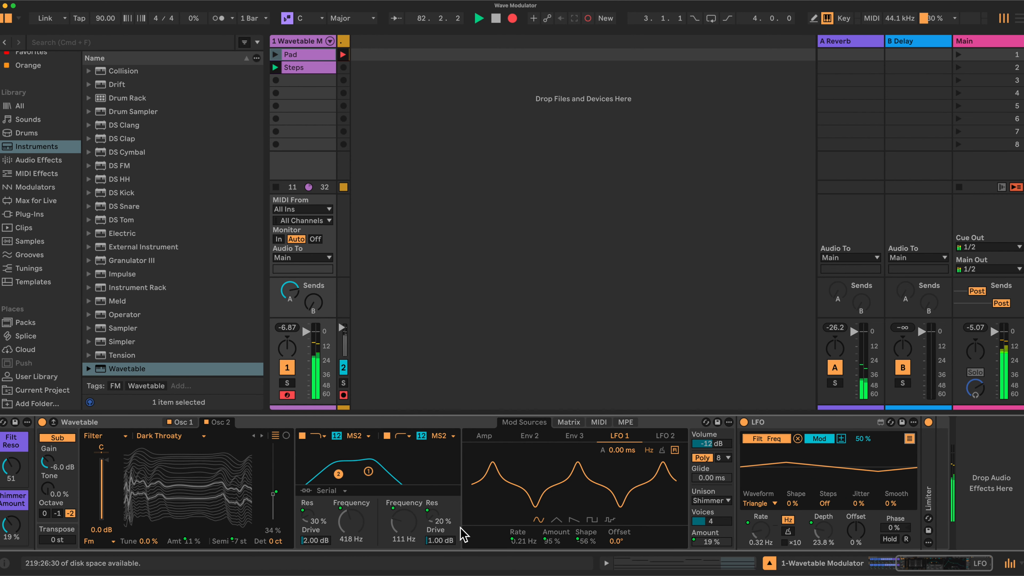
{"action": "scroll", "coordinate": [677, 526], "scroll_direction": "left", "scroll_amount": 7}
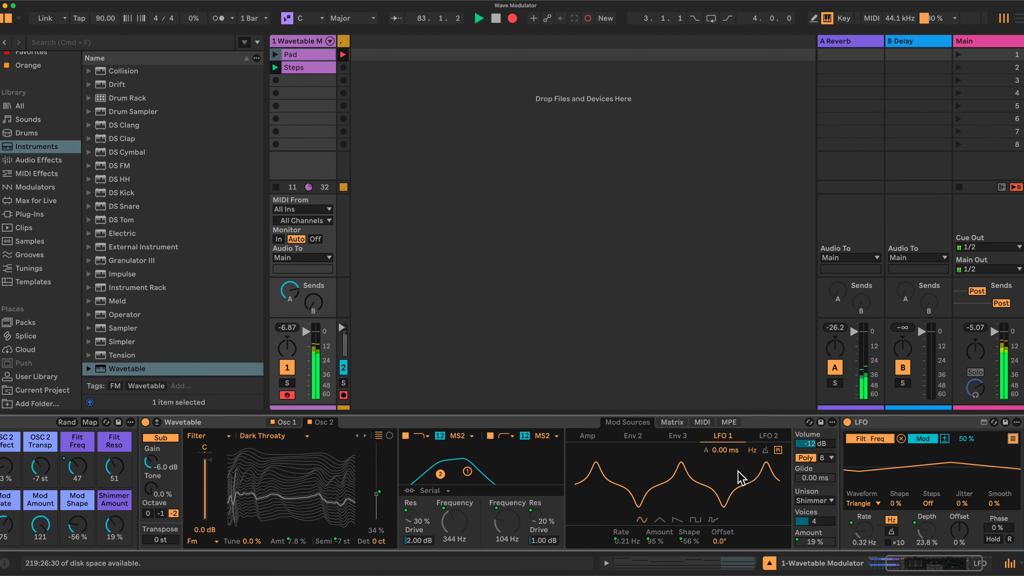
Step: Set the Mod Amount macro to 98 and the Mod Shape macro to -32%
{"action": "mouse_move", "coordinate": [211, 526]}
{"action": "left_mouse_down"}
{"action": "mouse_move", "coordinate": [211, 558]}
{"action": "mouse_move", "coordinate": [211, 542]}
{"action": "left_mouse_up"}
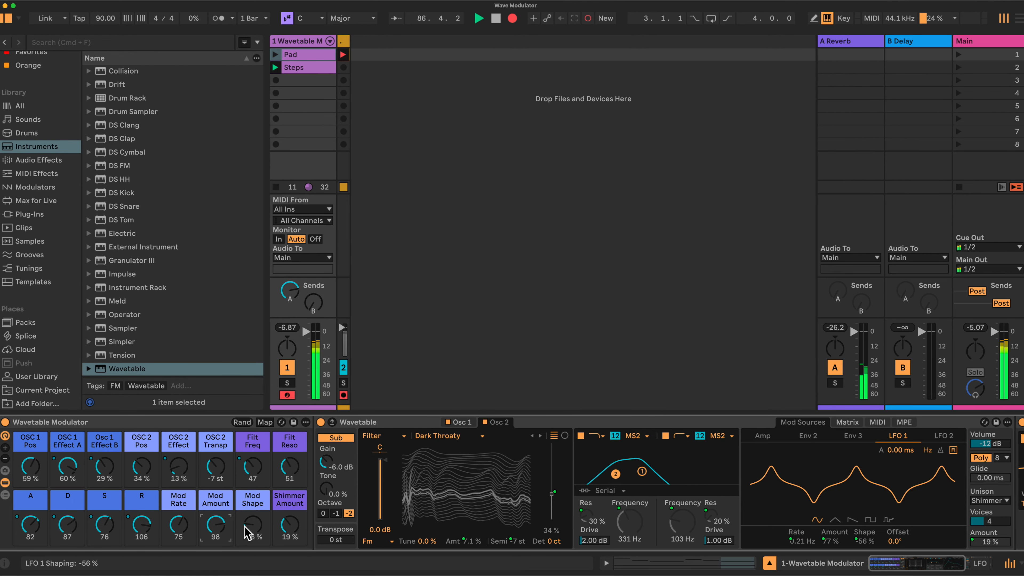
{"action": "scroll", "coordinate": [846, 484], "scroll_direction": "right", "scroll_amount": 5}
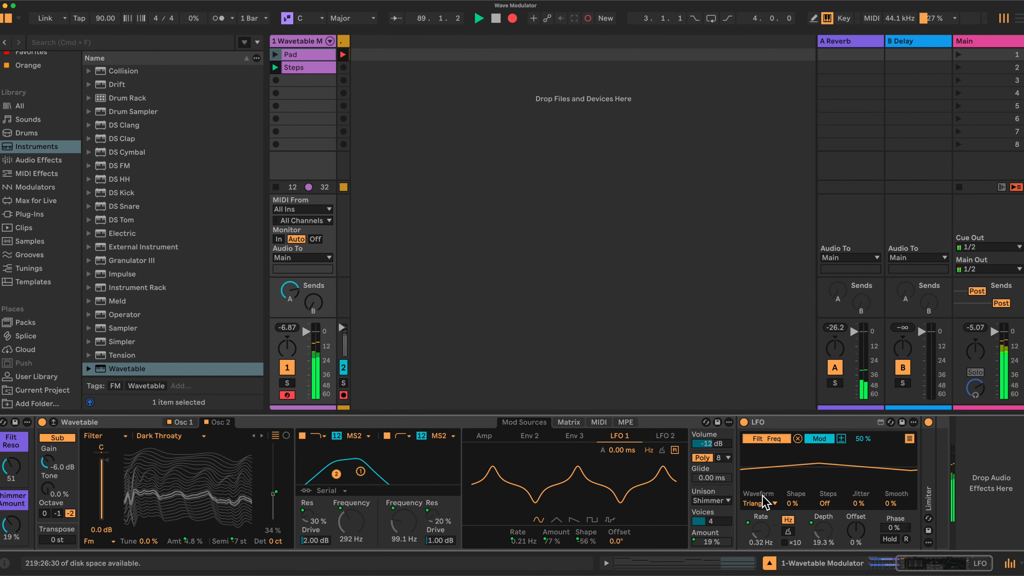
{"action": "scroll", "coordinate": [764, 502], "scroll_direction": "left", "scroll_amount": 5}
{"action": "left_click_drag", "start_coordinate": [253, 524], "coordinate": [252, 488]}
{"action": "left_click_drag", "start_coordinate": [252, 523], "coordinate": [252, 549]}
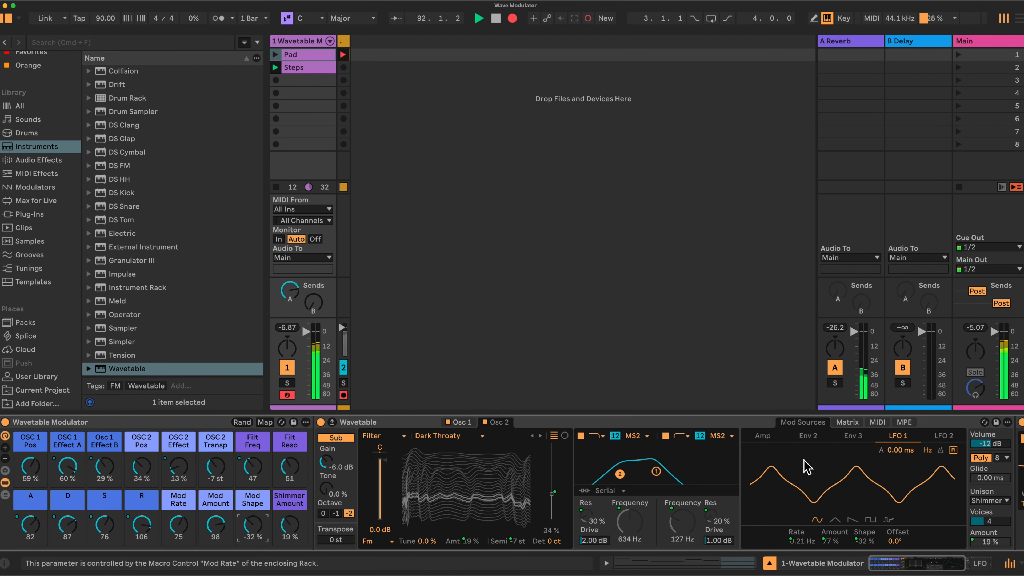
Step: Check the modulation matrix, return to LFO 1, and set the Shimmer Amount macro to 44%
{"action": "left_click", "coordinate": [847, 422]}
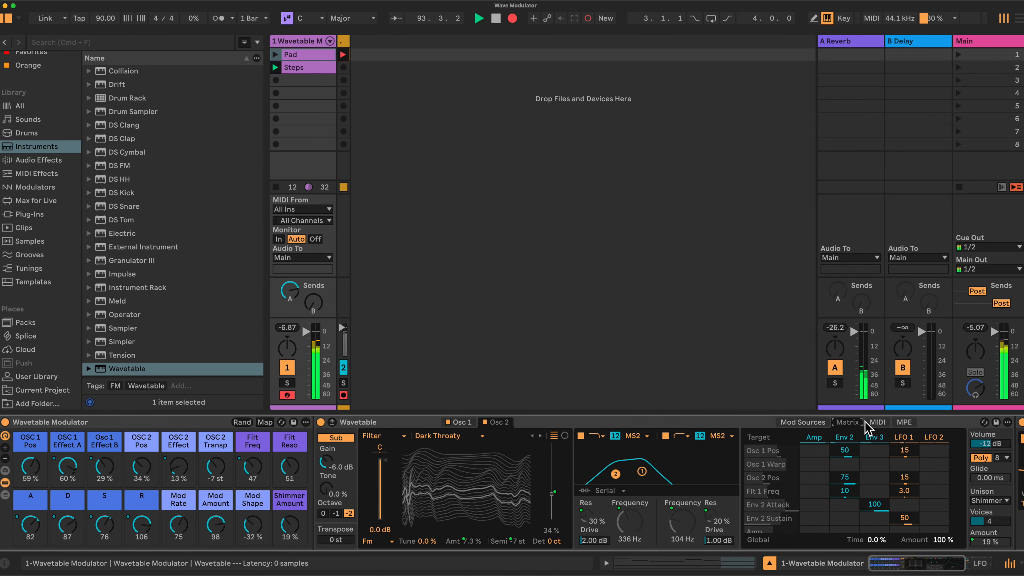
{"action": "left_click", "coordinate": [812, 422]}
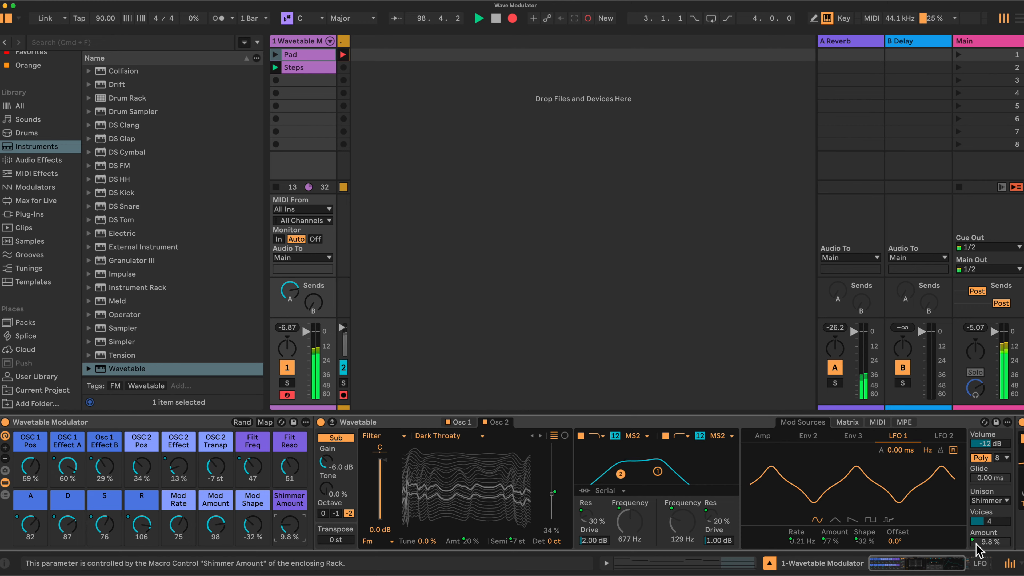
{"action": "left_click_drag", "start_coordinate": [285, 532], "coordinate": [285, 526]}
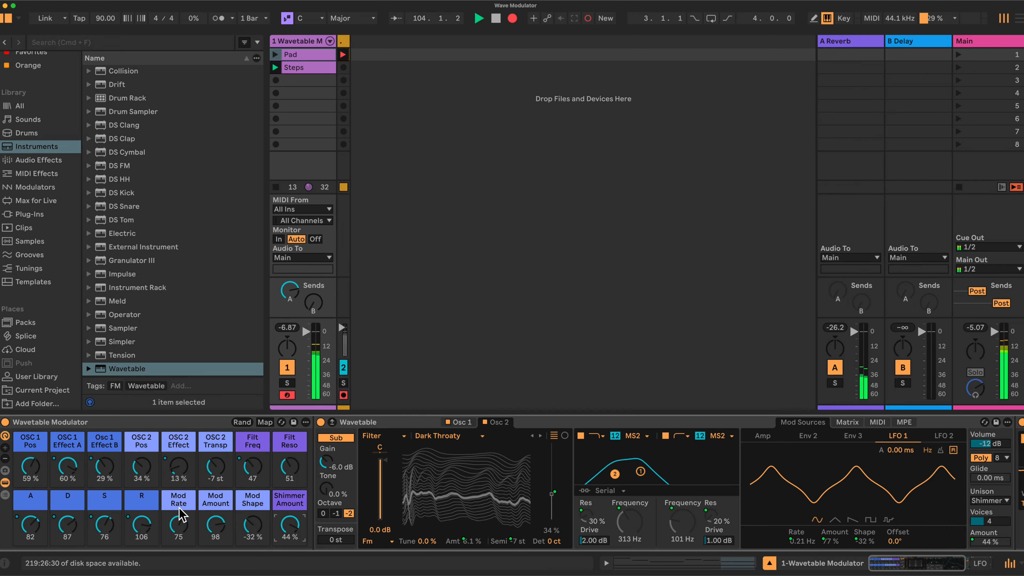
Step: Unfold the Limiter at the end of the device chain and examine its settings
{"action": "scroll", "coordinate": [727, 485], "scroll_direction": "right", "scroll_amount": 5}
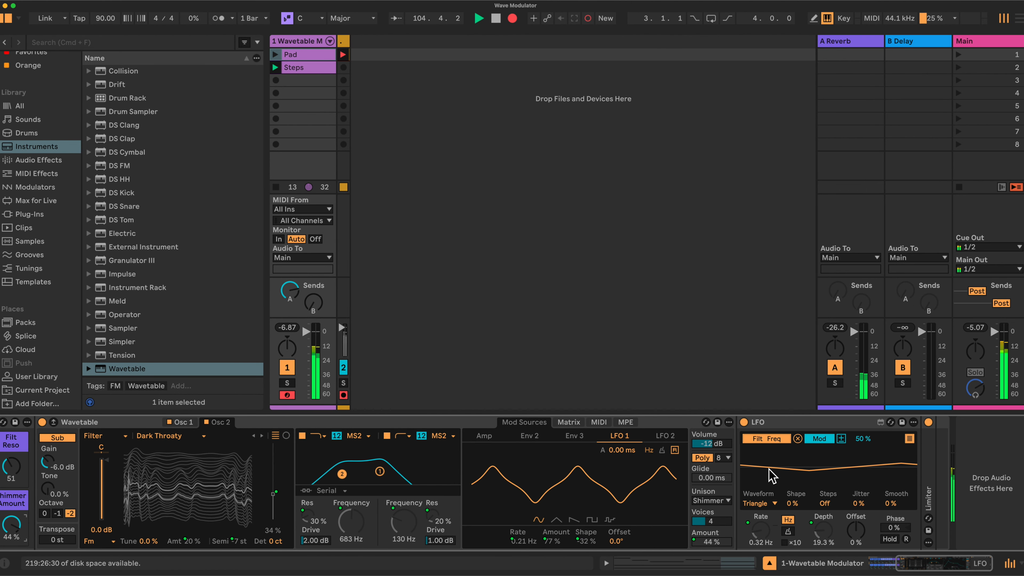
{"action": "double_click", "coordinate": [929, 489]}
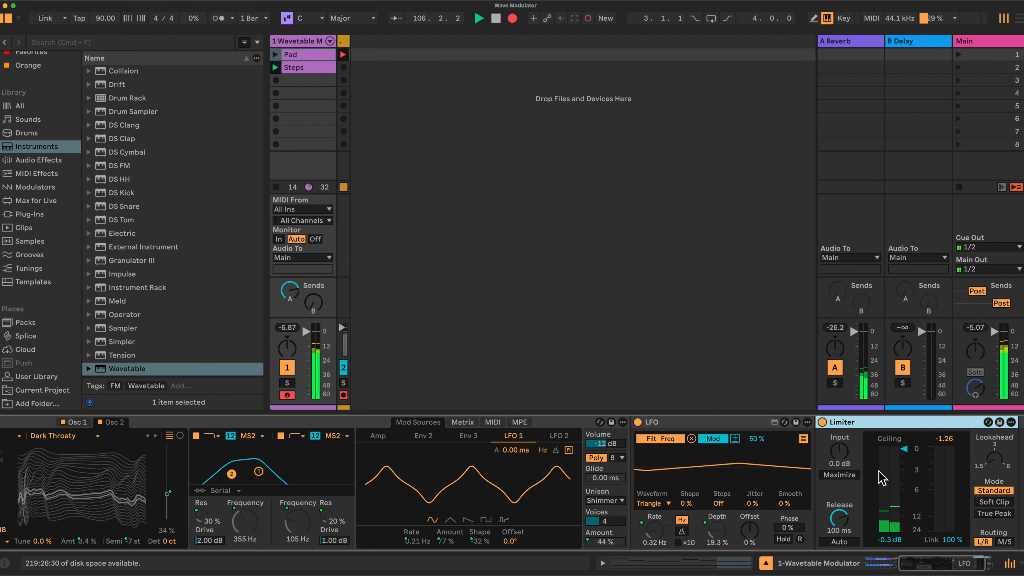
{"action": "scroll", "coordinate": [879, 477], "scroll_direction": "left", "scroll_amount": 4}
{"action": "scroll", "coordinate": [872, 477], "scroll_direction": "left", "scroll_amount": 5}
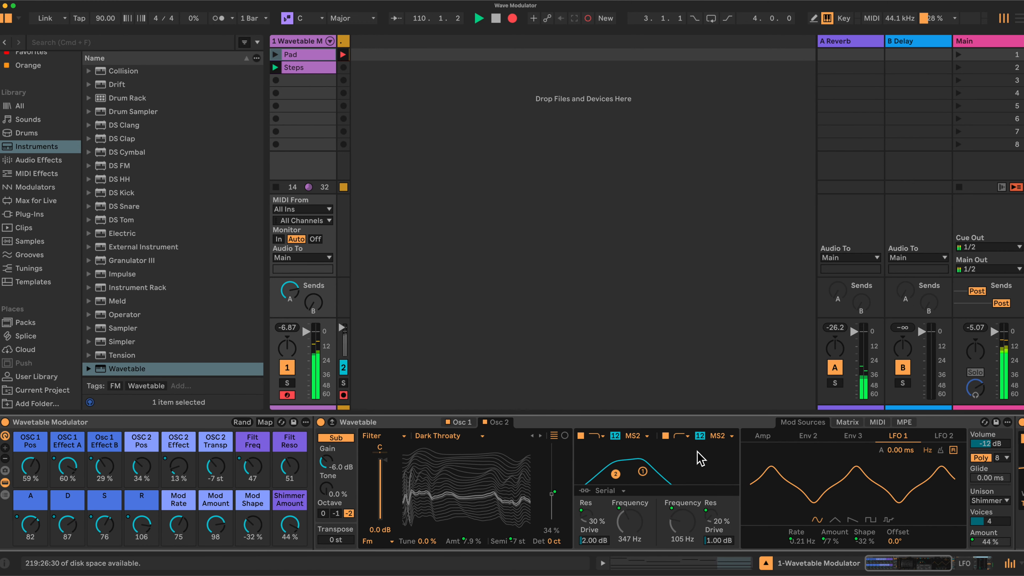
{"action": "scroll", "coordinate": [701, 458], "scroll_direction": "right", "scroll_amount": 6}
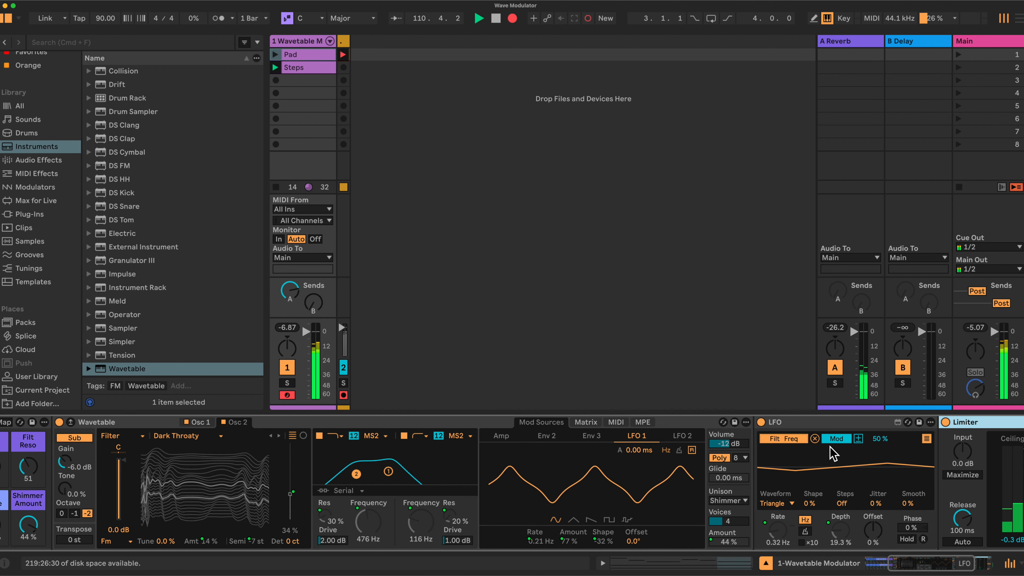
{"action": "scroll", "coordinate": [389, 480], "scroll_direction": "left", "scroll_amount": 6}
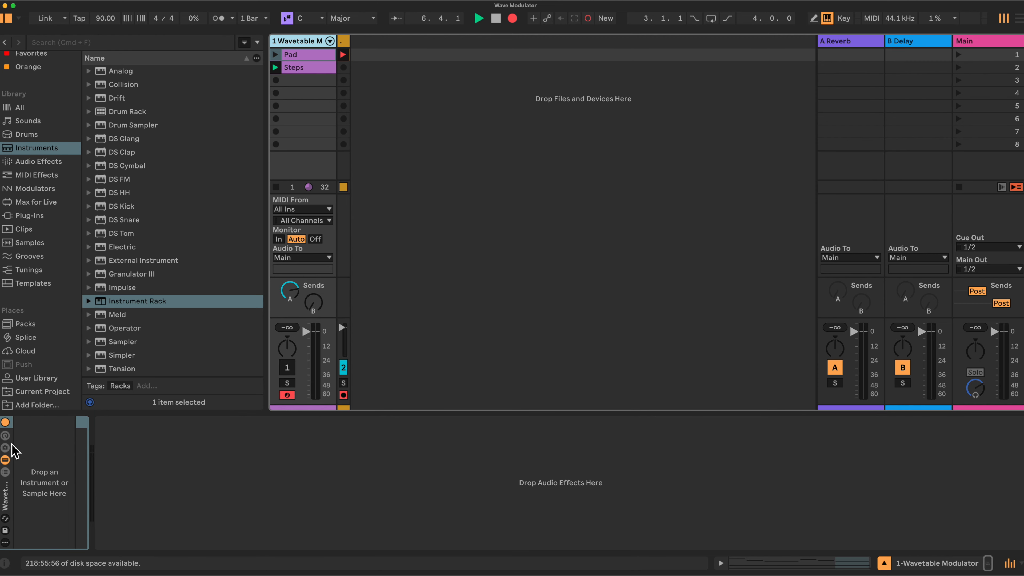
Step: Show the empty Wavetable Modulator rack's macro controls and expand them to all 16 macros
{"action": "left_click", "coordinate": [6, 436]}
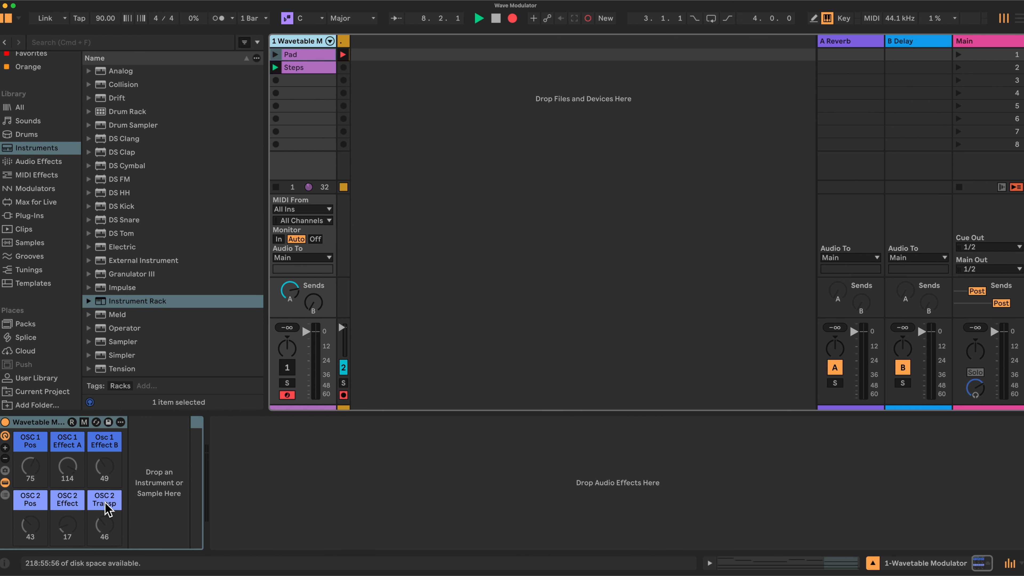
{"action": "right_click", "coordinate": [35, 441]}
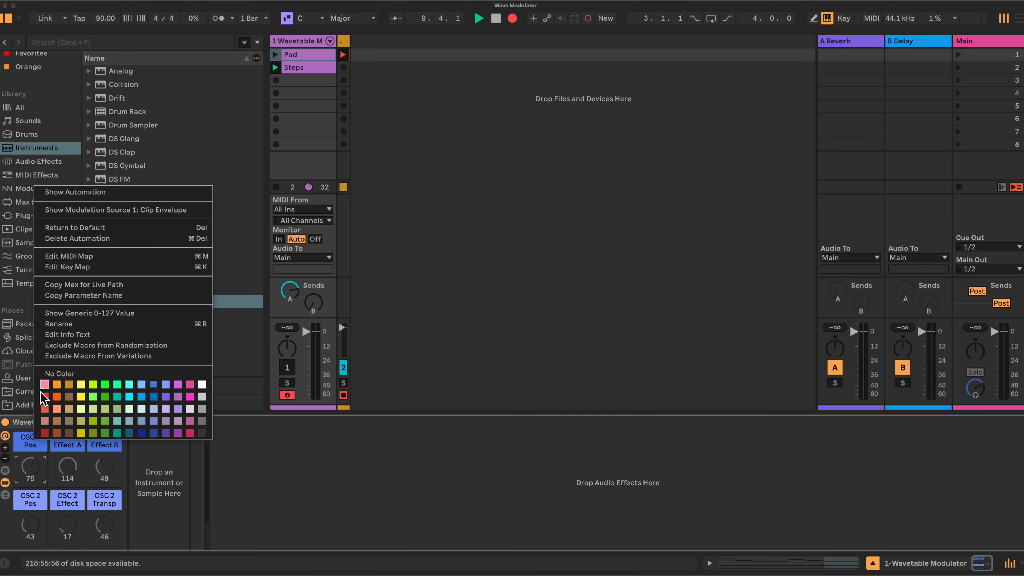
{"action": "left_click", "coordinate": [25, 420]}
{"action": "left_click", "coordinate": [5, 448]}
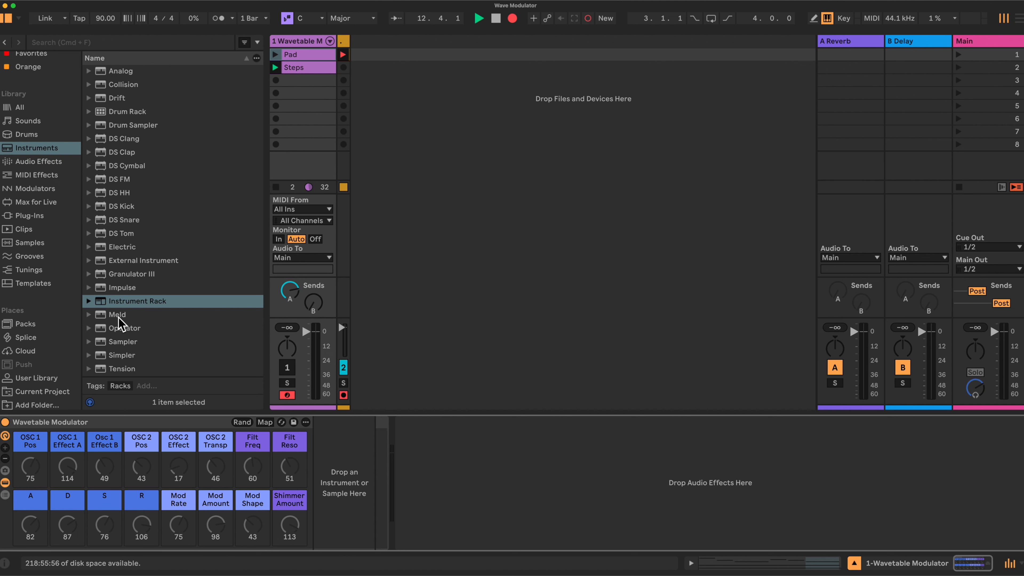
Step: Add a Wavetable instrument to the empty rack and set its oscillator 1 to the Real Voice wavetable from the Formant category
{"action": "scroll", "coordinate": [148, 329], "scroll_direction": "down", "scroll_amount": 1}
{"action": "left_click_drag", "start_coordinate": [127, 369], "coordinate": [334, 463]}
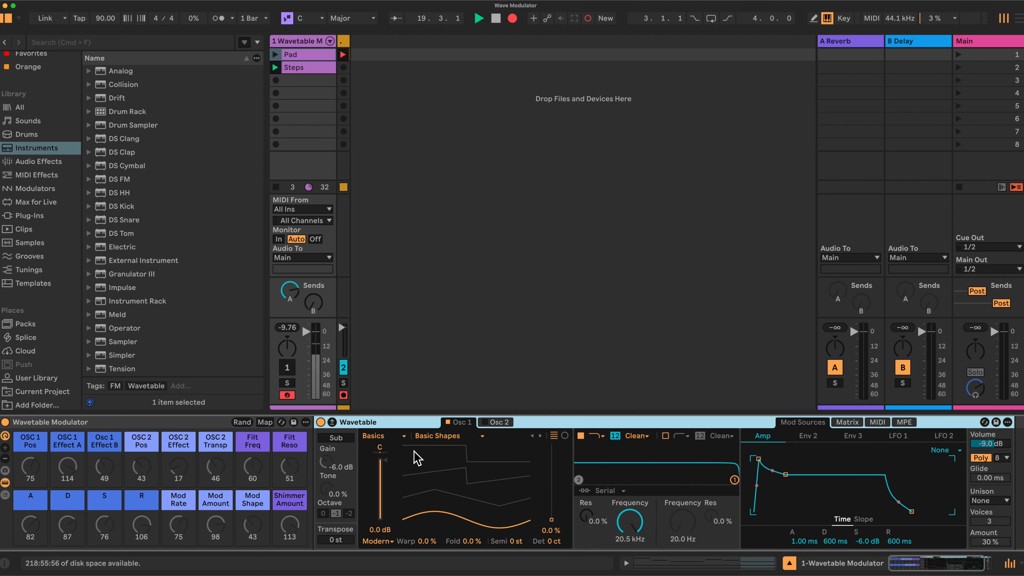
{"action": "left_click", "coordinate": [405, 436]}
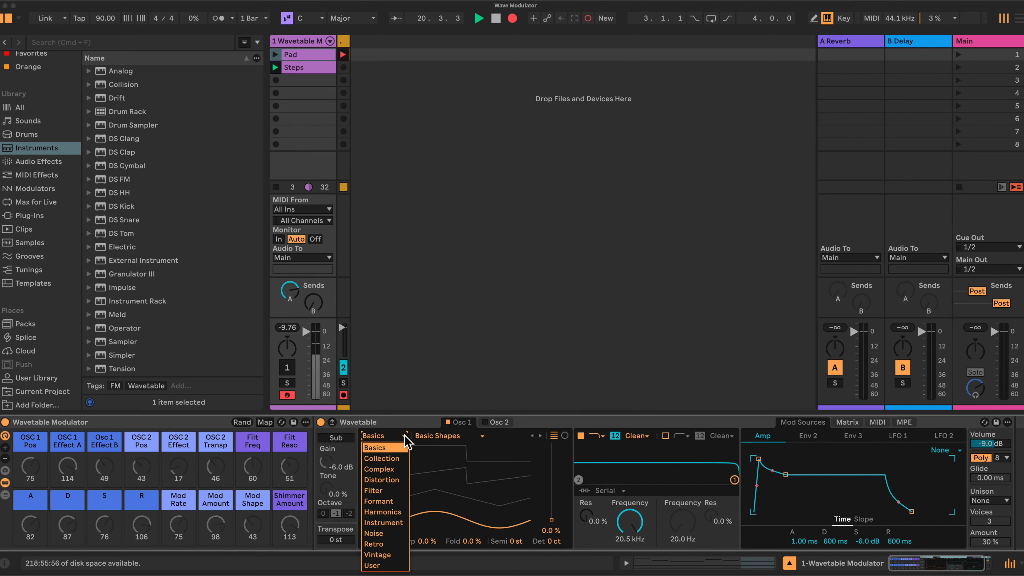
{"action": "left_click", "coordinate": [383, 501]}
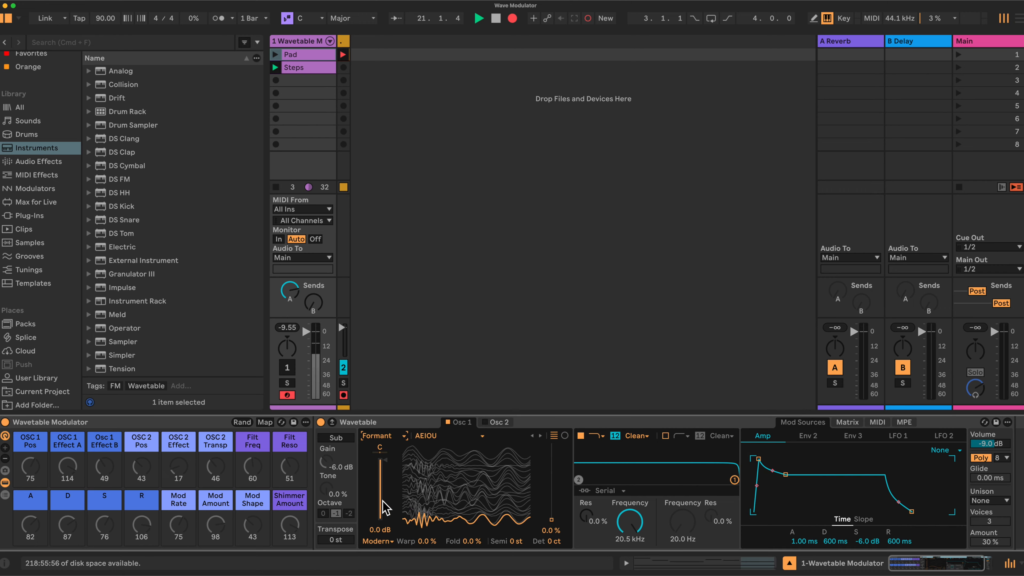
{"action": "left_click", "coordinate": [484, 436]}
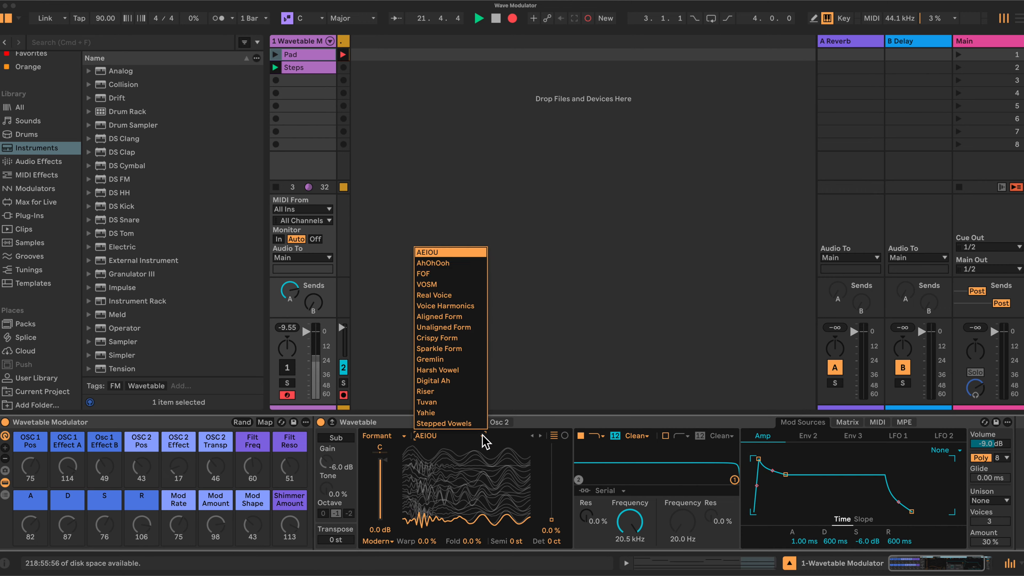
{"action": "left_click", "coordinate": [445, 295]}
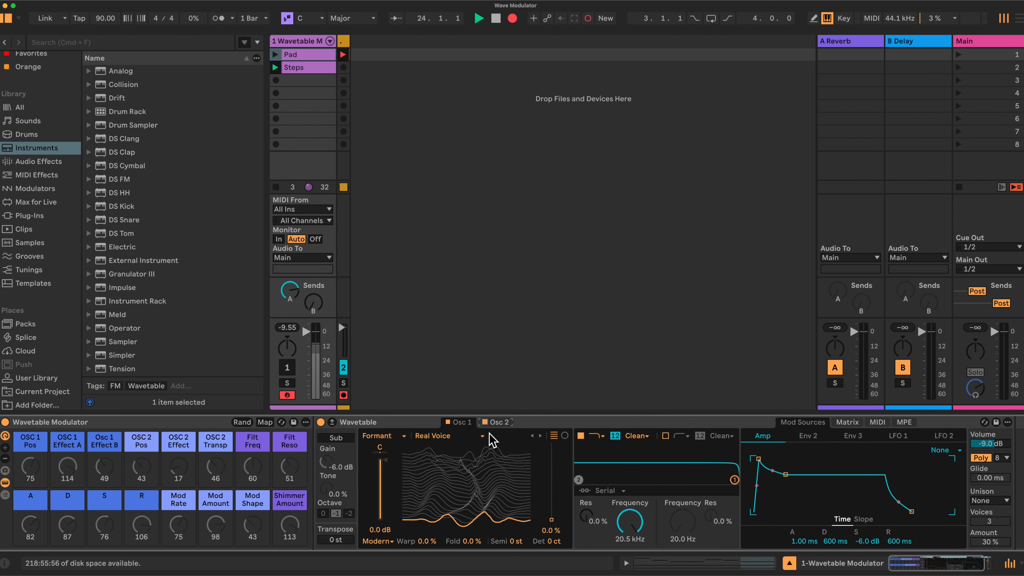
Step: Switch on oscillator 2 and give it the Dark Throaty wavetable from the Filter category
{"action": "left_click", "coordinate": [490, 423]}
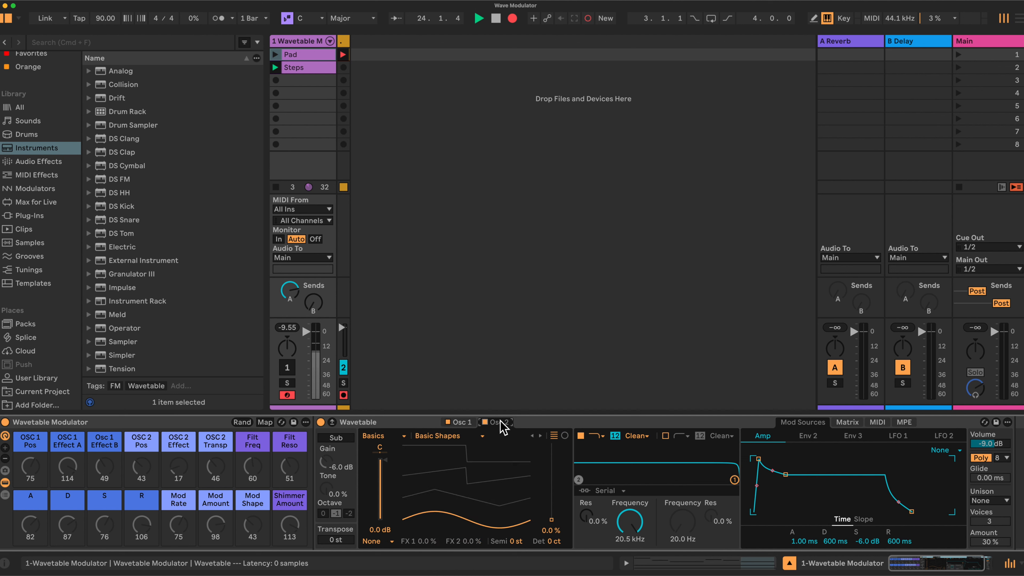
{"action": "left_click", "coordinate": [404, 436]}
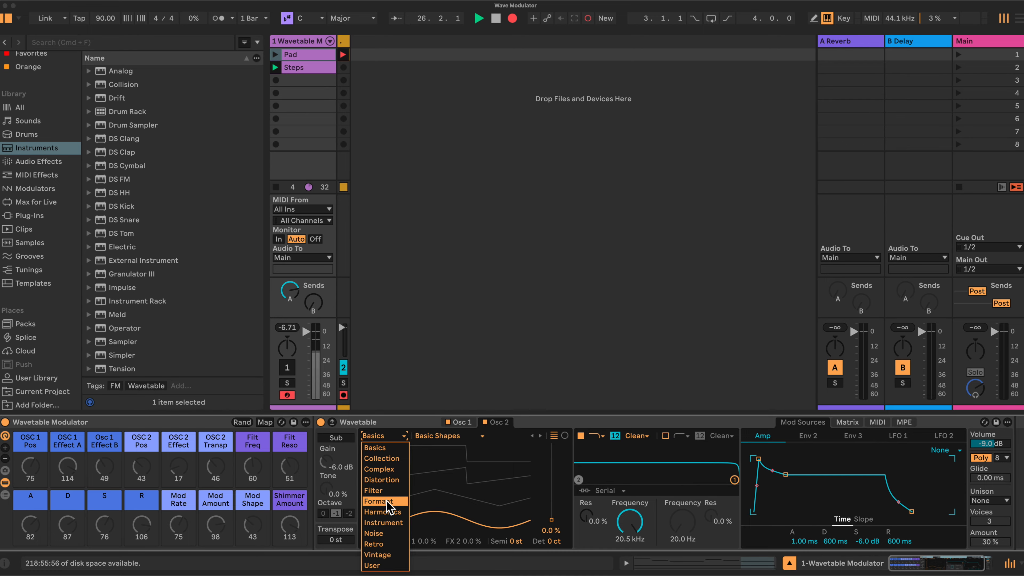
{"action": "left_click", "coordinate": [382, 492]}
{"action": "left_click", "coordinate": [483, 436]}
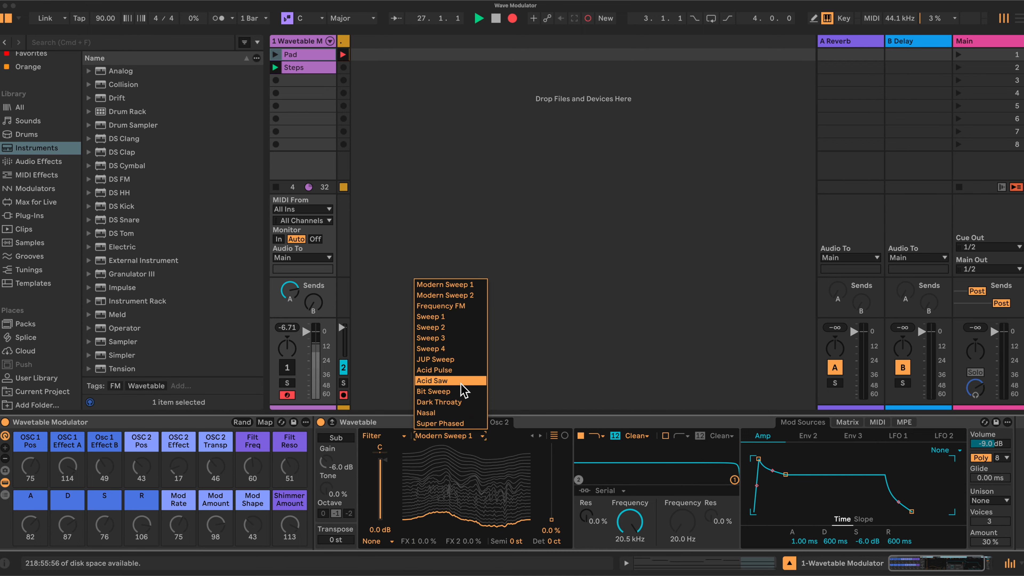
{"action": "left_click", "coordinate": [442, 402]}
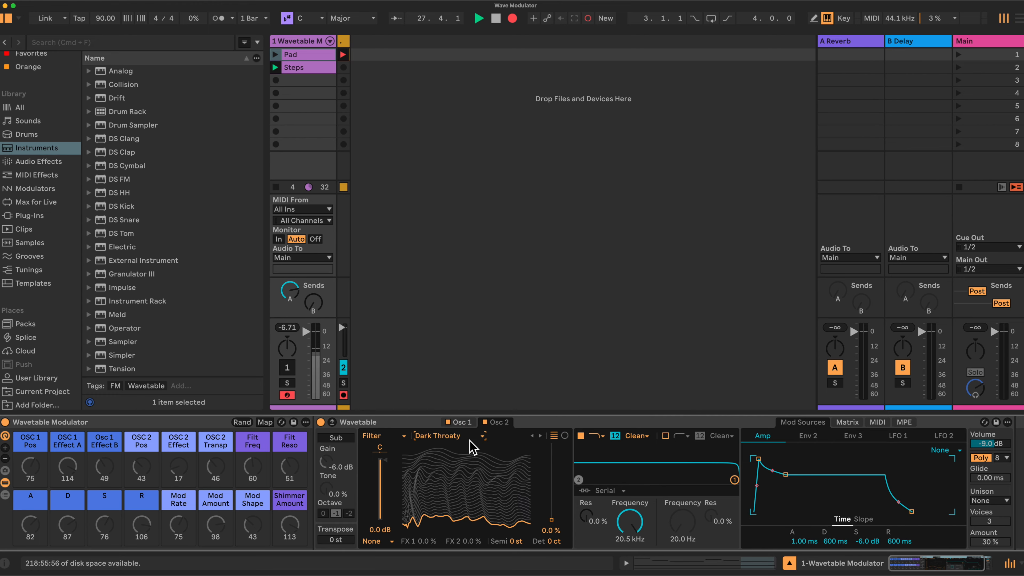
Step: Compare the two oscillators' wavetables, and turn on the Sub oscillator with its octave set to -2
{"action": "left_click", "coordinate": [466, 423]}
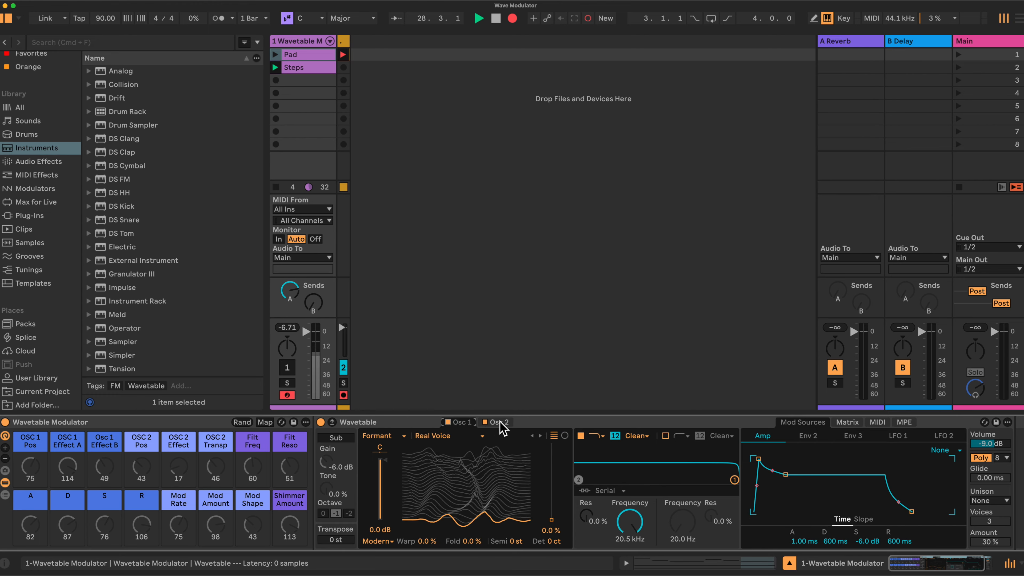
{"action": "left_click", "coordinate": [498, 422]}
{"action": "left_click", "coordinate": [460, 421]}
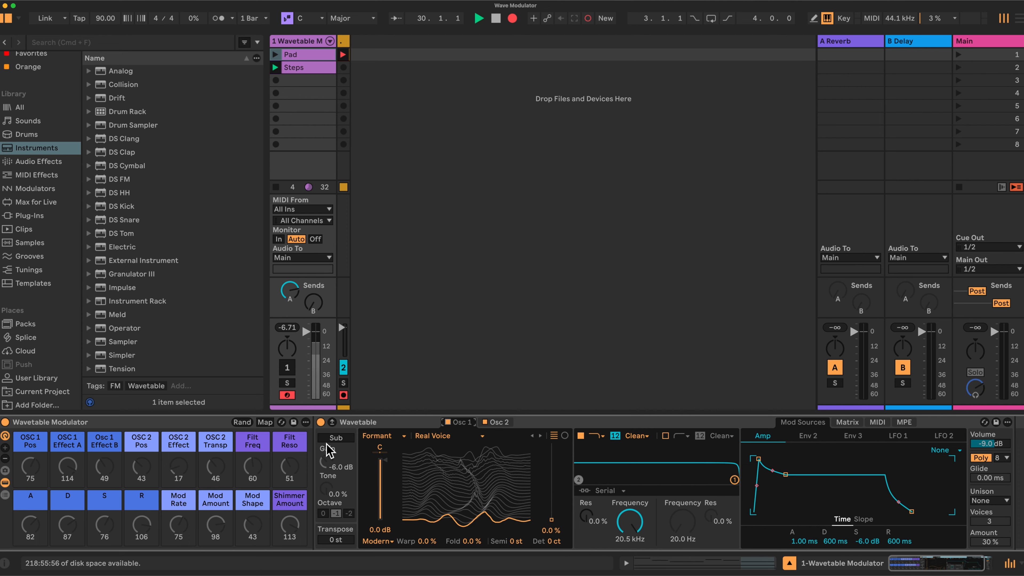
{"action": "left_click", "coordinate": [340, 437]}
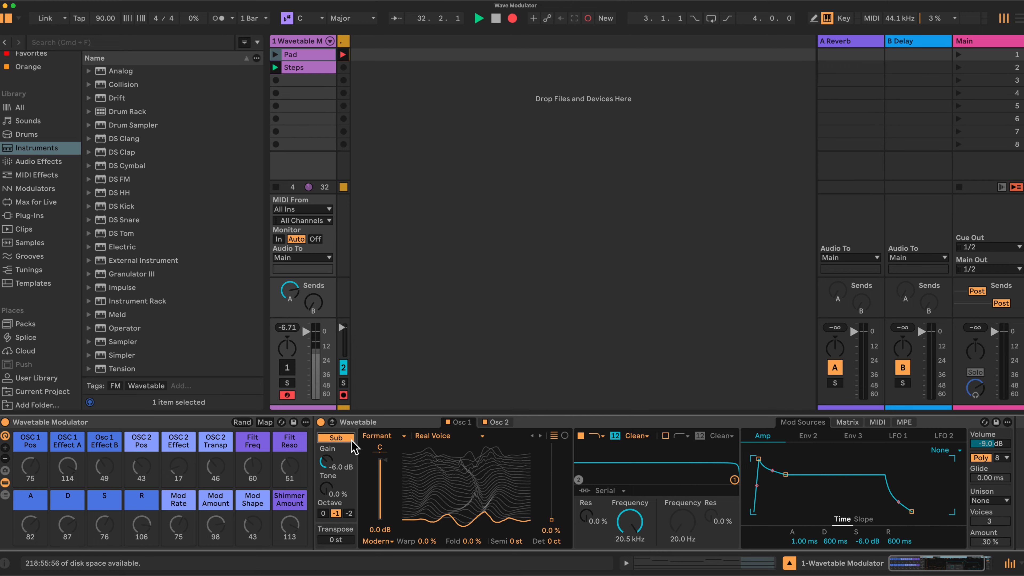
{"action": "left_click", "coordinate": [497, 422]}
{"action": "left_click", "coordinate": [348, 514]}
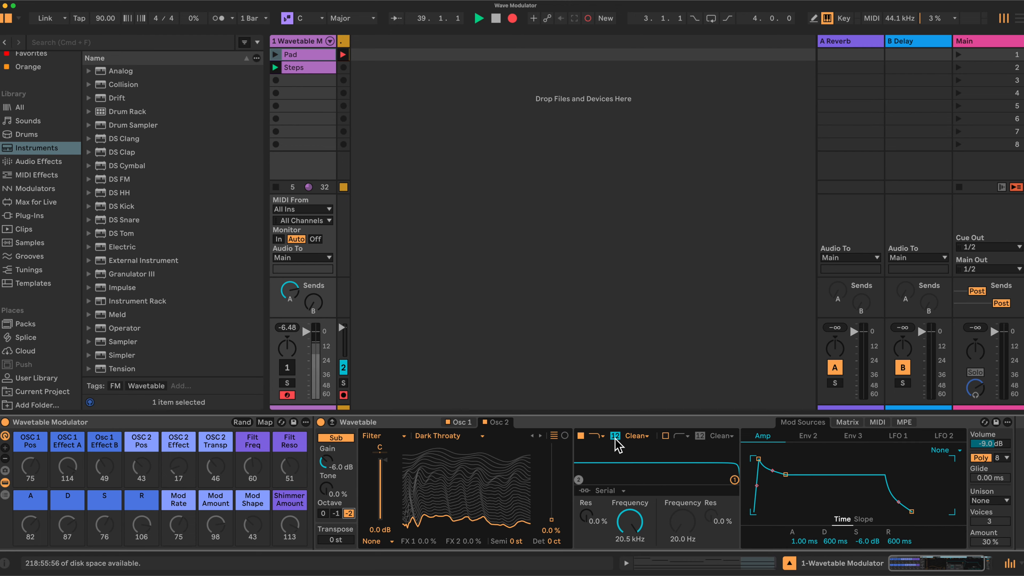
Step: Enable Wavetable's second filter and set the circuit type of both filters to MS2
{"action": "left_click", "coordinate": [665, 435]}
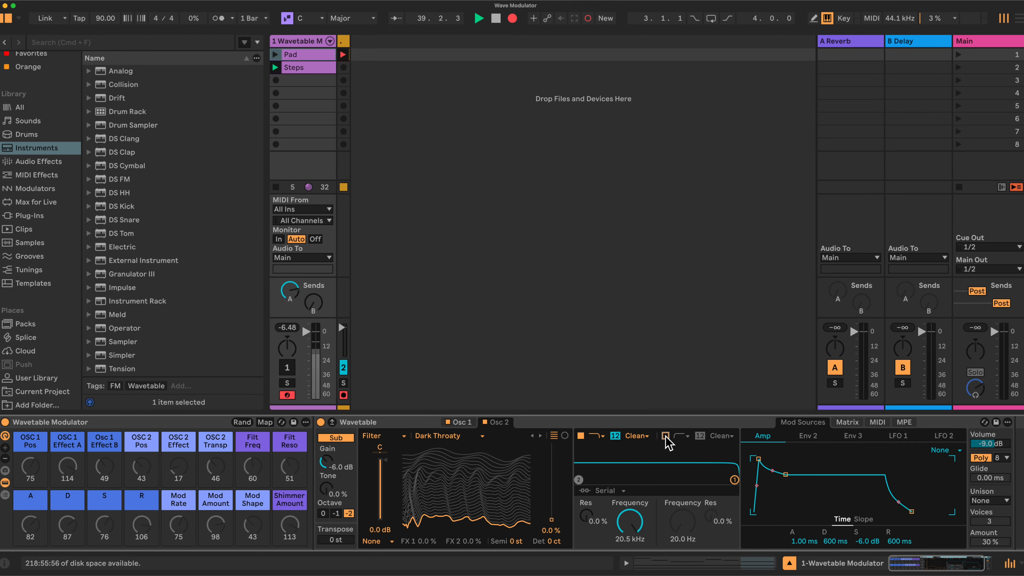
{"action": "left_click", "coordinate": [646, 439]}
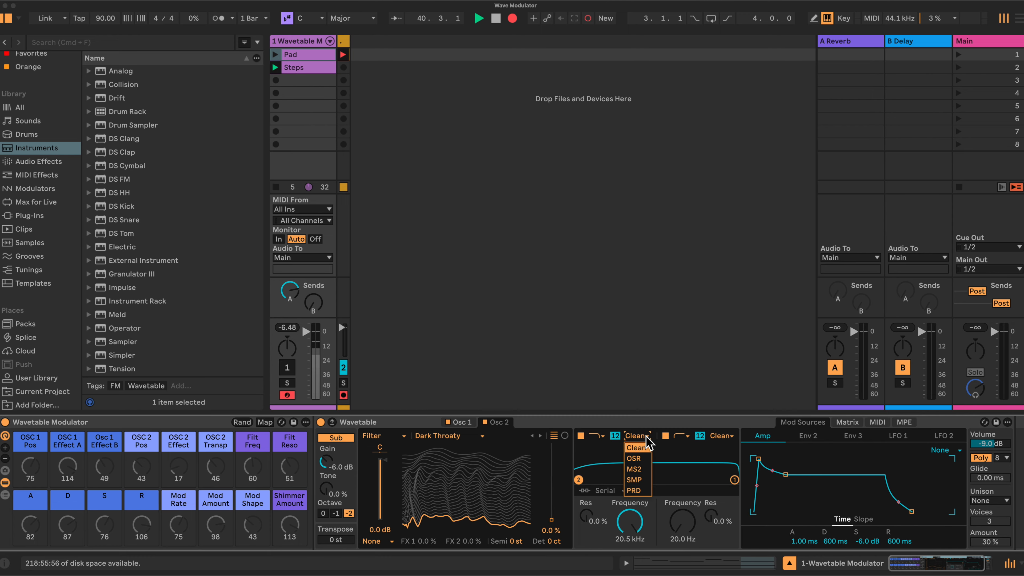
{"action": "left_click", "coordinate": [637, 467]}
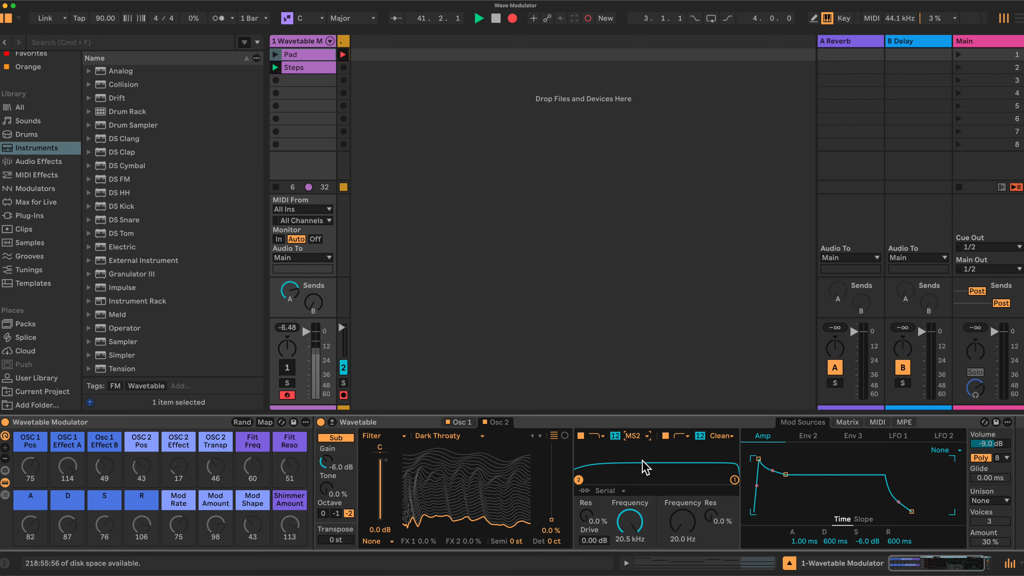
{"action": "left_click", "coordinate": [726, 437]}
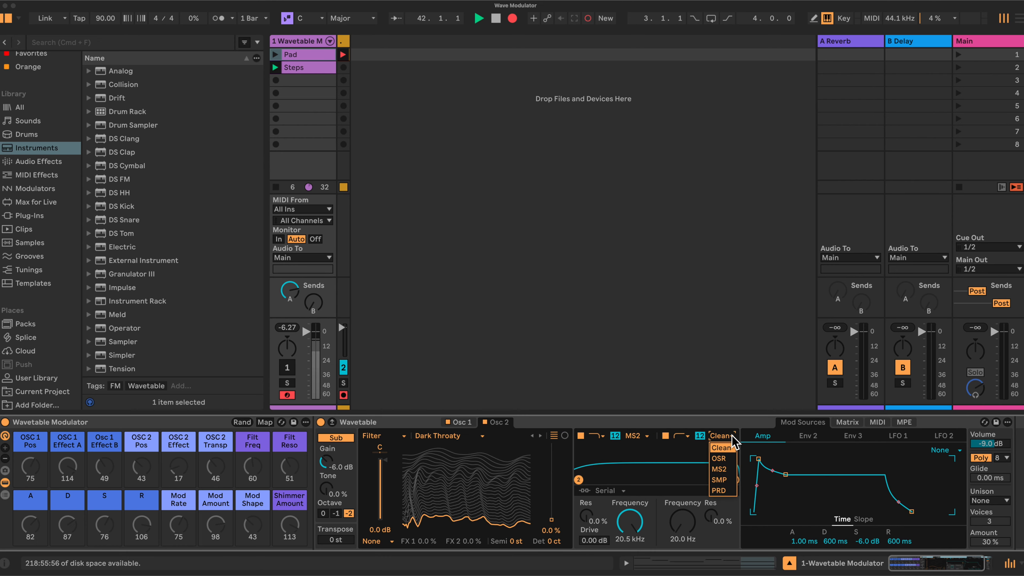
{"action": "left_click", "coordinate": [721, 470]}
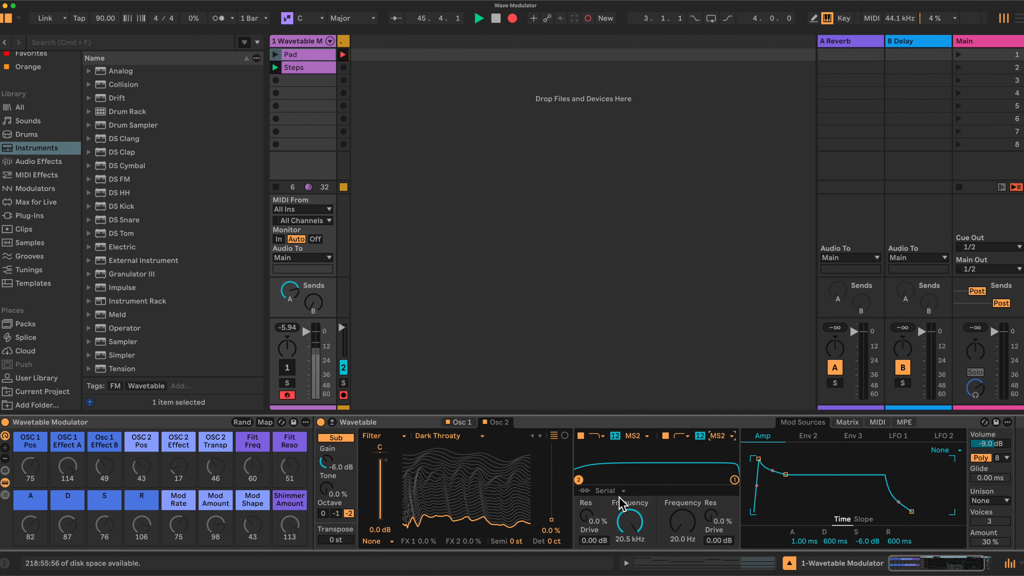
Step: In the modulation matrix, set the Osc 1 Pos amounts to 50 for Env 2 and 15 for LFO 1
{"action": "scroll", "coordinate": [659, 500], "scroll_direction": "right", "scroll_amount": 4}
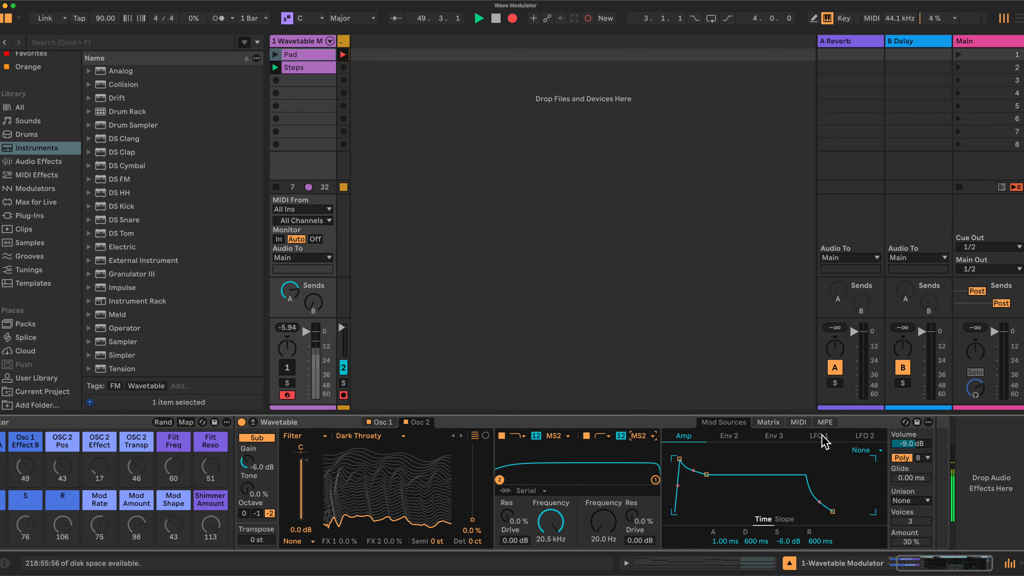
{"action": "left_click", "coordinate": [769, 424]}
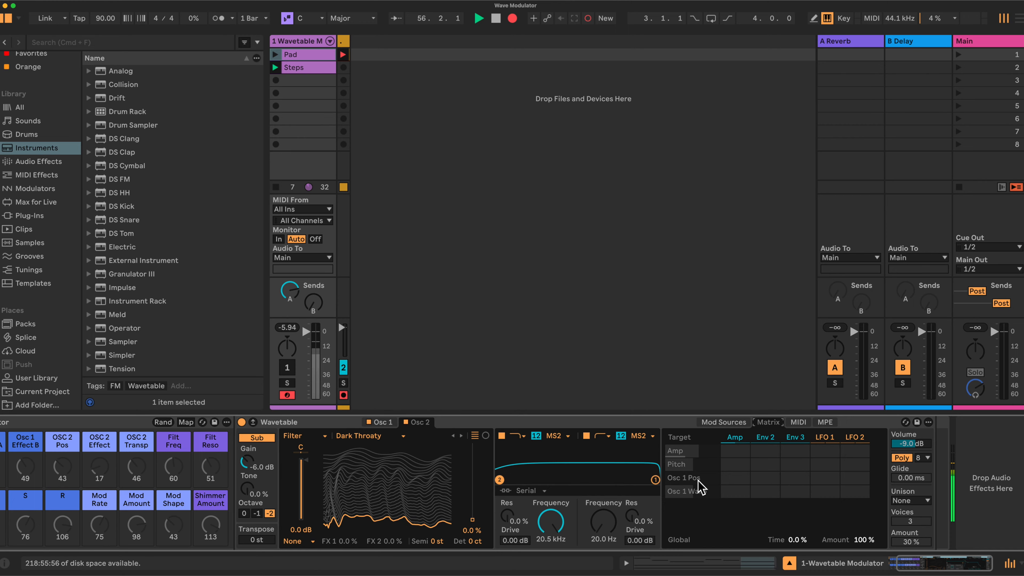
{"action": "left_click", "coordinate": [768, 479]}
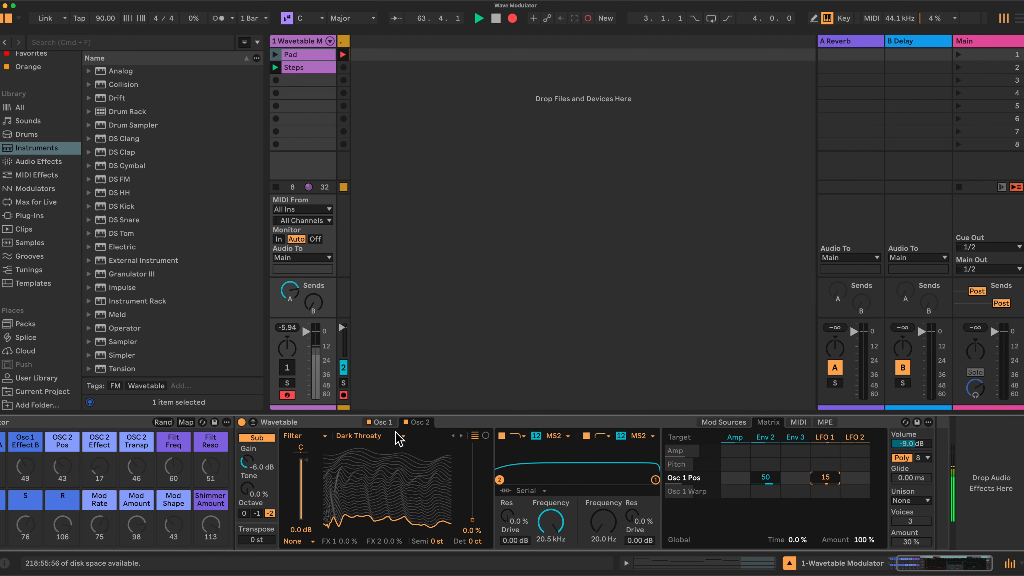
Step: Set oscillator 2's wavetable position to 11% and its matrix modulation to 75 for Env 2 and 15 for LFO 1
{"action": "left_click", "coordinate": [419, 422]}
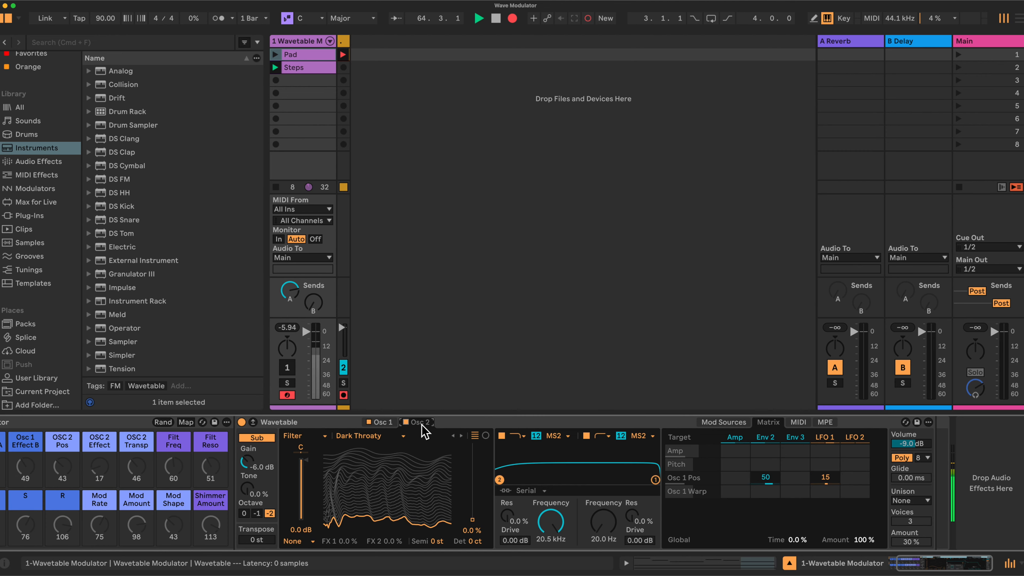
{"action": "left_click", "coordinate": [472, 524]}
{"action": "left_click_drag", "start_coordinate": [472, 524], "coordinate": [570, 519]}
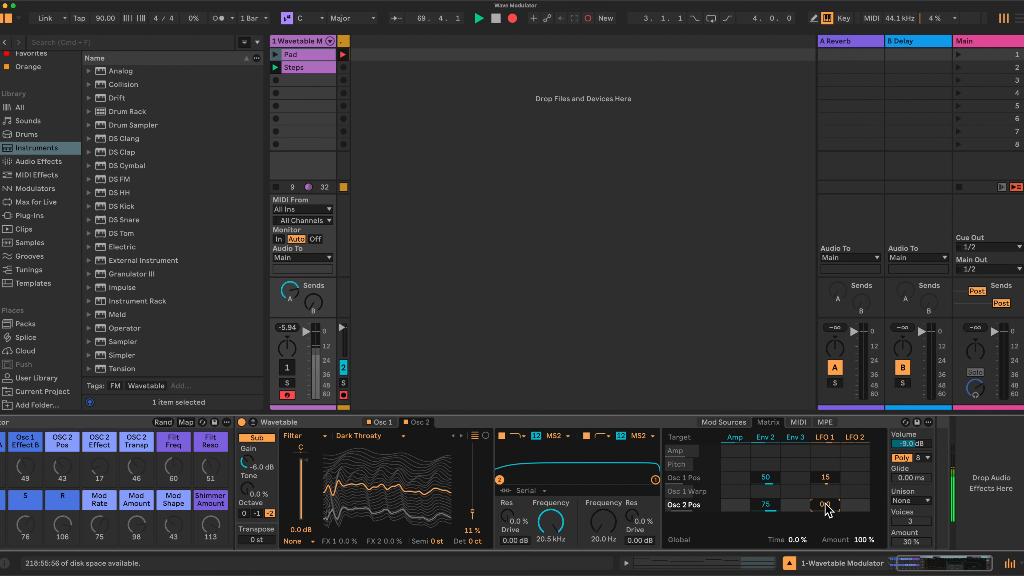
{"action": "left_click_drag", "start_coordinate": [824, 504], "coordinate": [825, 498]}
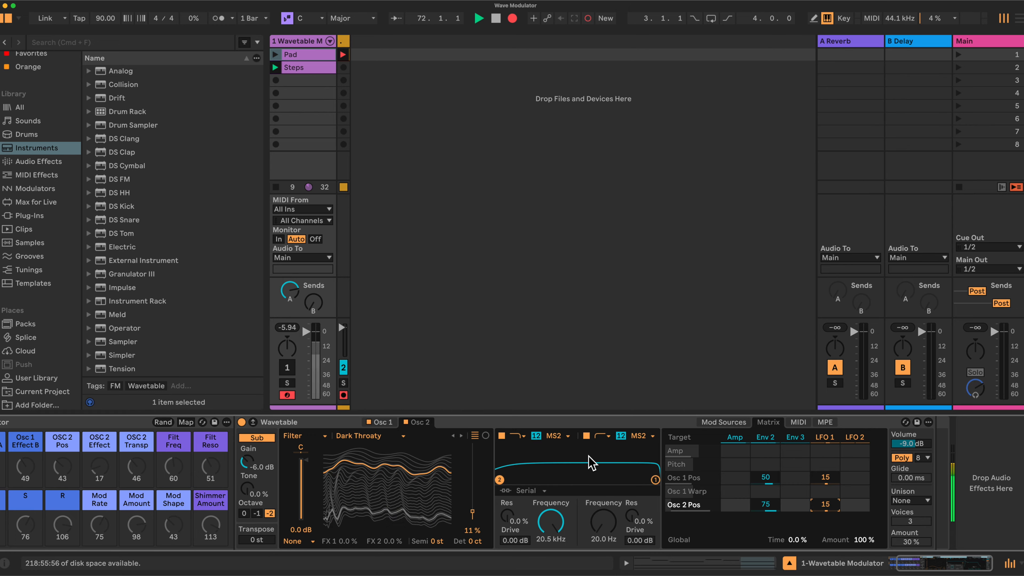
Step: Add filter 1's frequency as a modulation target with amounts of 10 for Env 2 and 3.0 for LFO 1
{"action": "left_click", "coordinate": [551, 521]}
{"action": "left_click", "coordinate": [762, 519]}
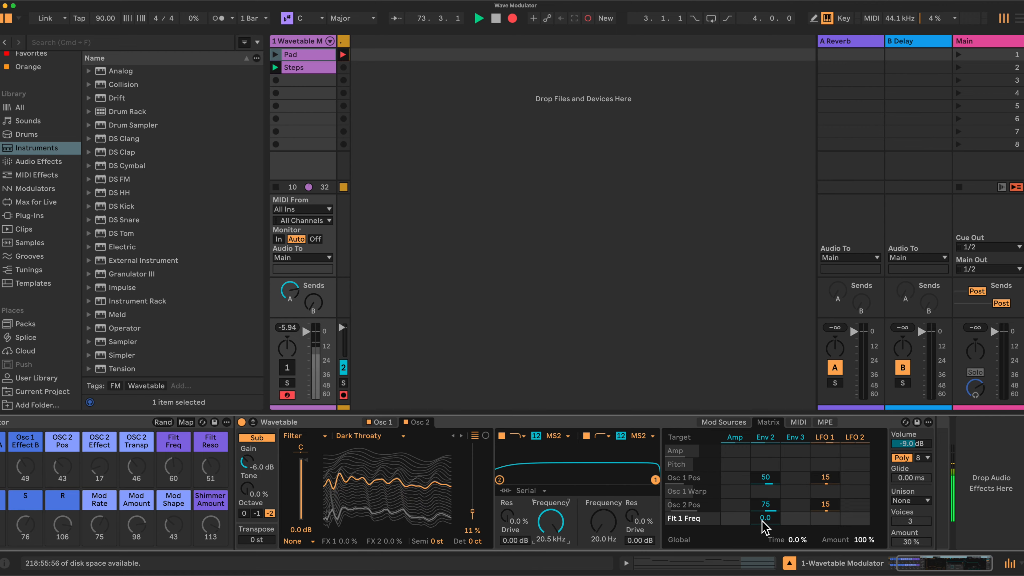
{"action": "type", "text": "10"}
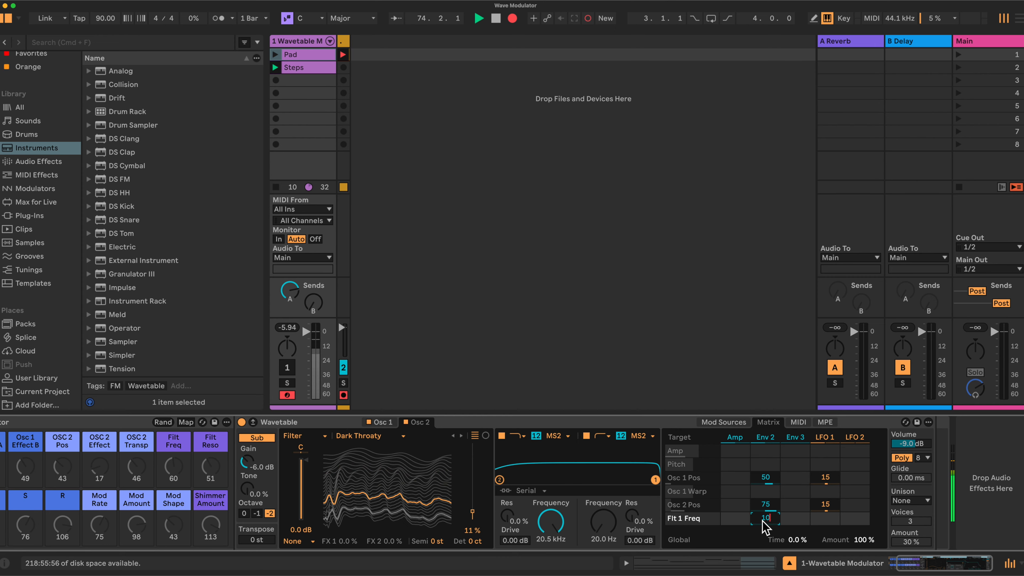
{"action": "key", "text": "Return"}
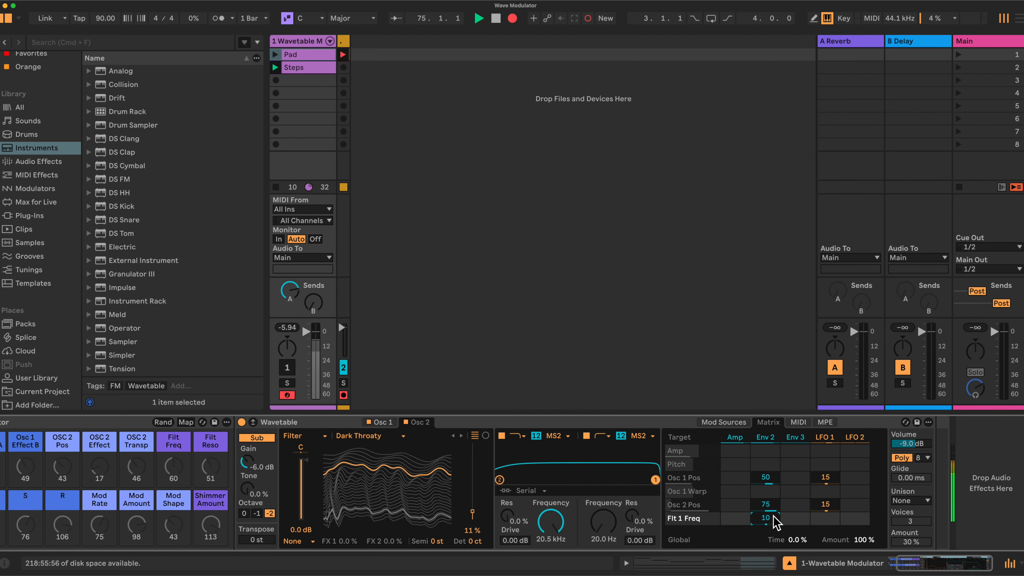
{"action": "left_click", "coordinate": [830, 520]}
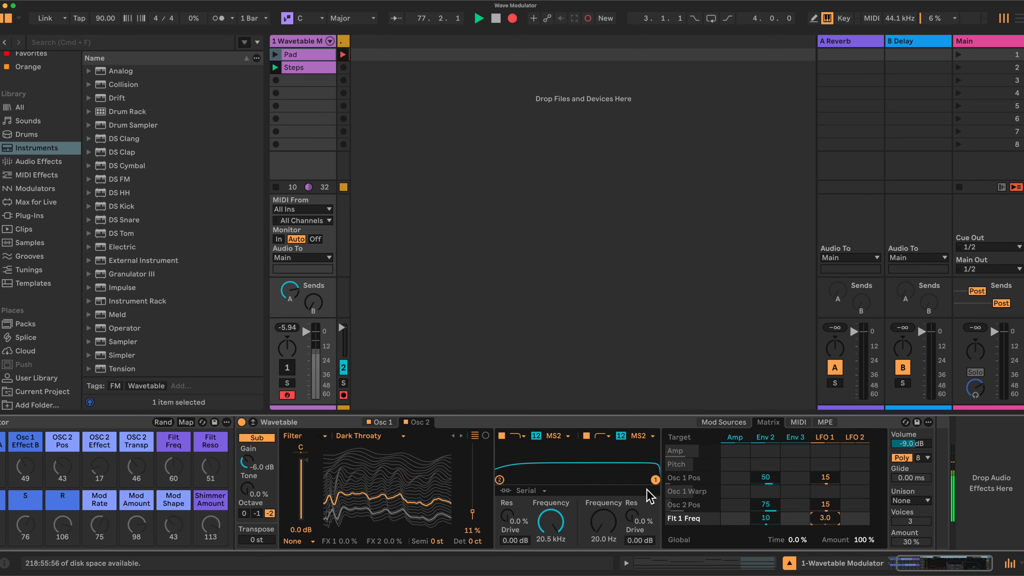
Step: Display Env 2's envelope and set its attack time to 0.75 ms
{"action": "left_click", "coordinate": [768, 443]}
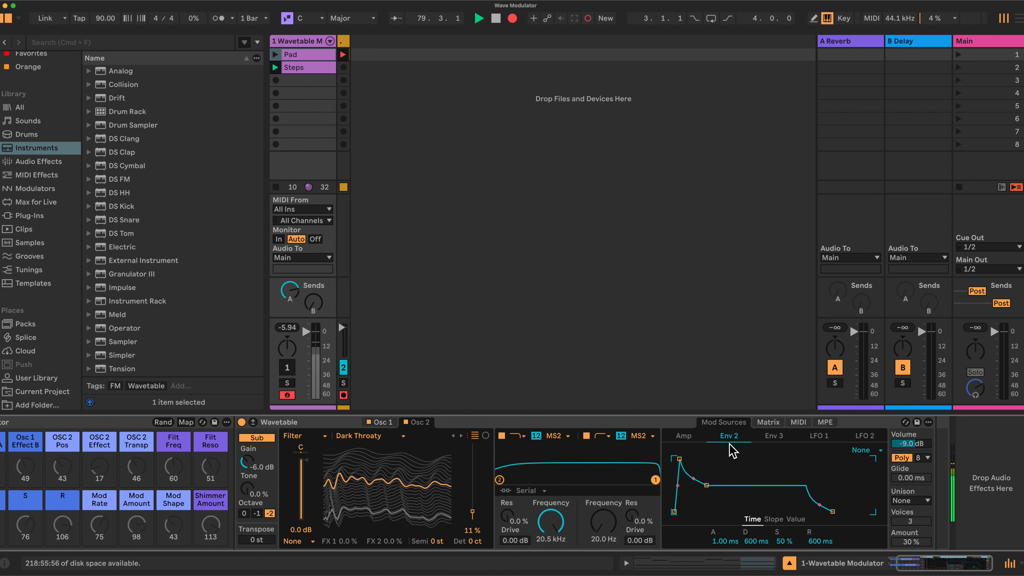
{"action": "left_click_drag", "start_coordinate": [724, 541], "coordinate": [724, 542]}
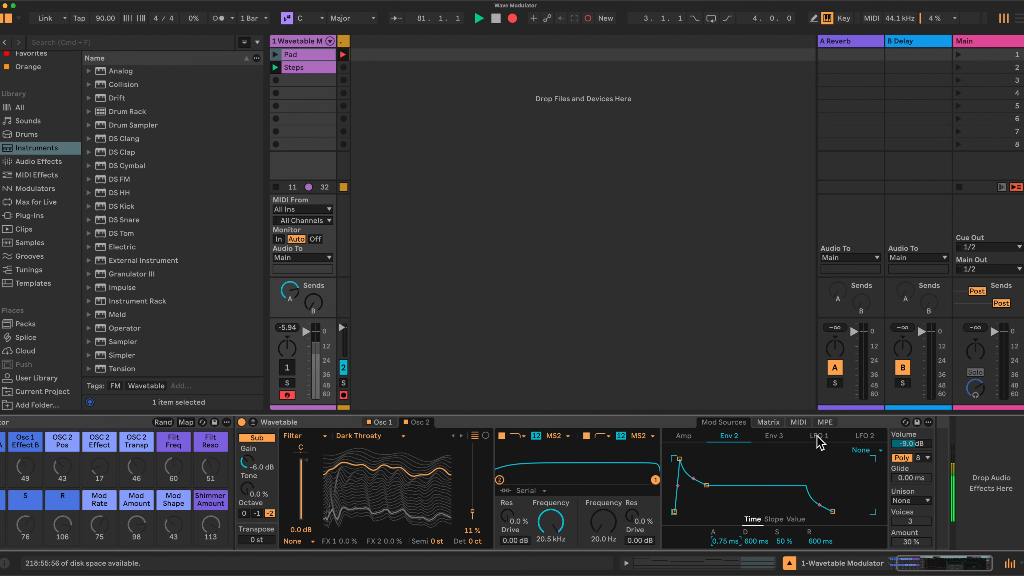
Step: In the matrix, modulate Env 2's attack by 100 from Env 3 and its sustain, set to 52%, by 50 from LFO 1
{"action": "left_click", "coordinate": [774, 423]}
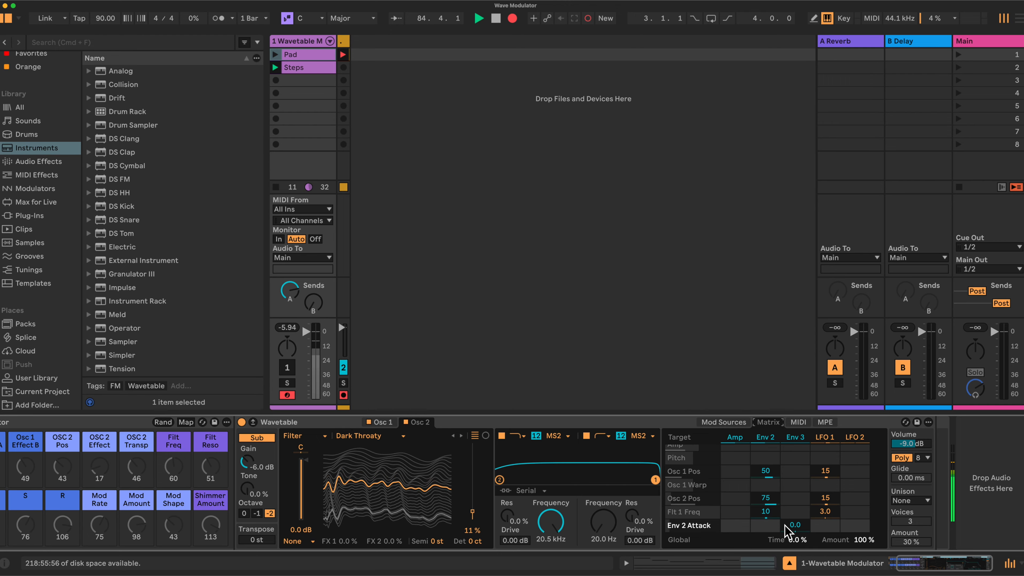
{"action": "left_click_drag", "start_coordinate": [788, 525], "coordinate": [789, 485]}
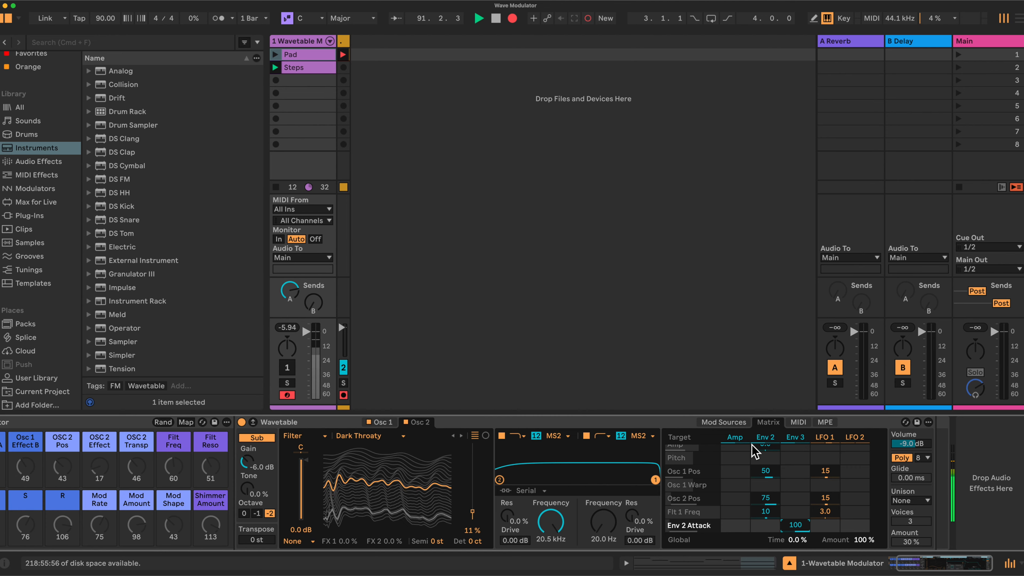
{"action": "left_click", "coordinate": [765, 439]}
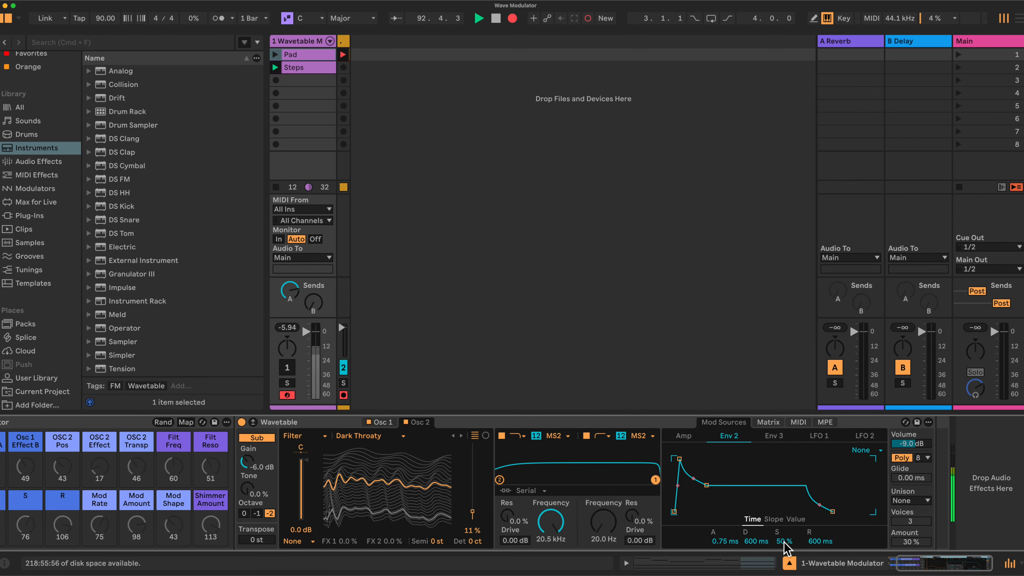
{"action": "left_click_drag", "start_coordinate": [784, 540], "coordinate": [784, 539]}
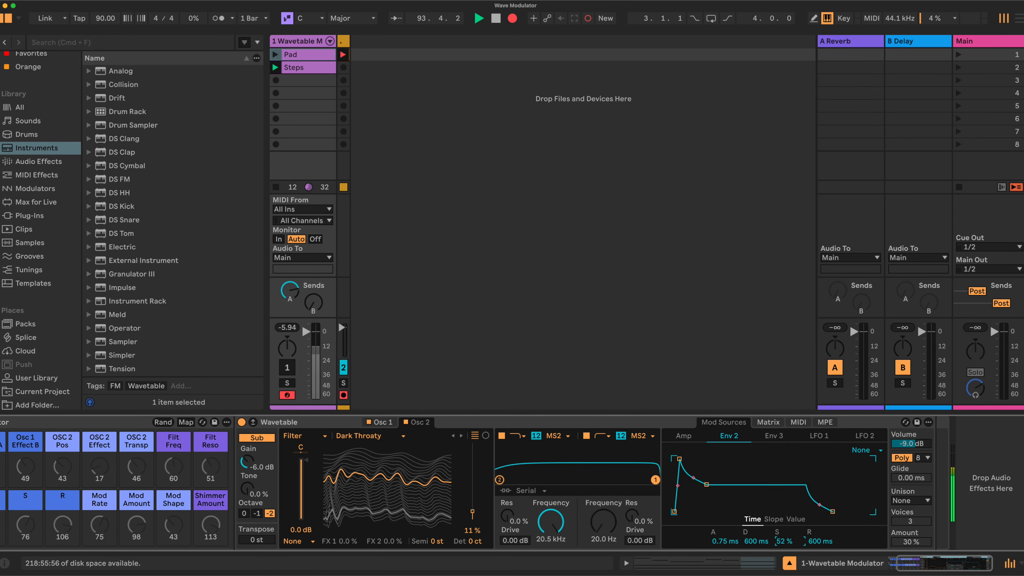
{"action": "left_click", "coordinate": [770, 422]}
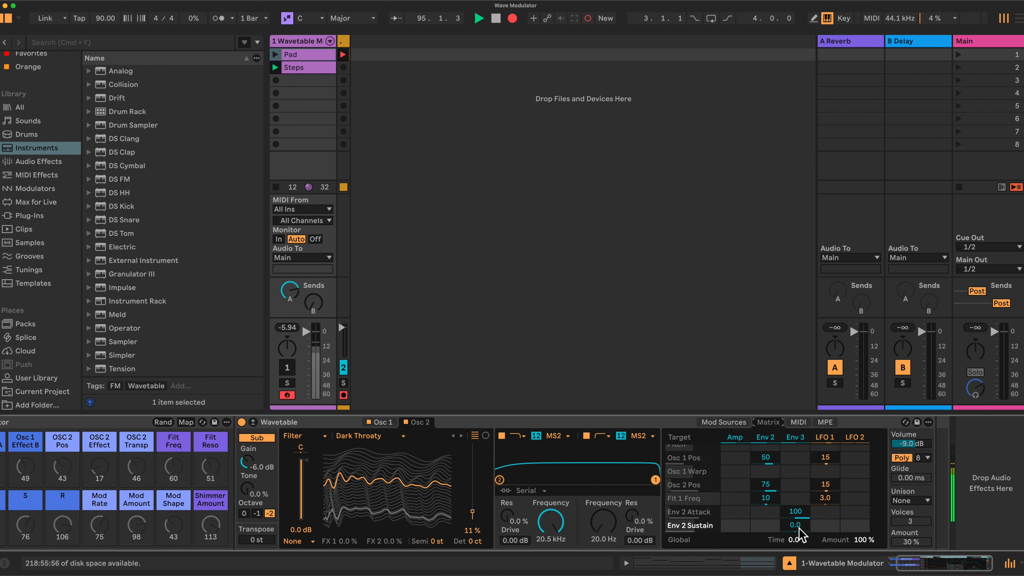
{"action": "left_click", "coordinate": [820, 532]}
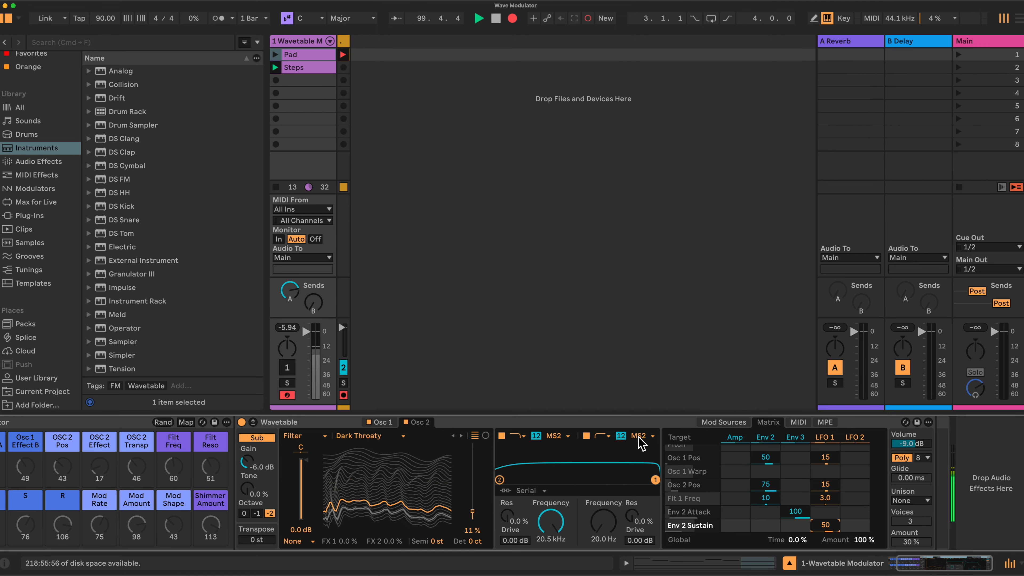
Step: Add filter 2's frequency as a modulation target with an LFO 1 amount of -2.0
{"action": "mouse_move", "coordinate": [603, 531]}
{"action": "left_mouse_down"}
{"action": "mouse_move", "coordinate": [603, 520]}
{"action": "mouse_move", "coordinate": [603, 532]}
{"action": "left_mouse_up"}
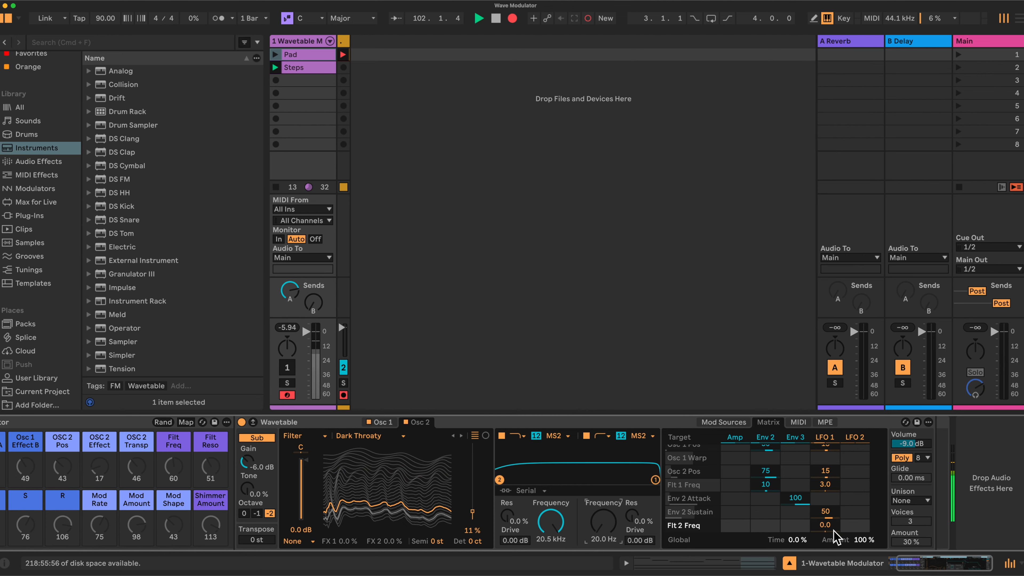
{"action": "left_click", "coordinate": [828, 524]}
{"action": "type", "text": "-2"}
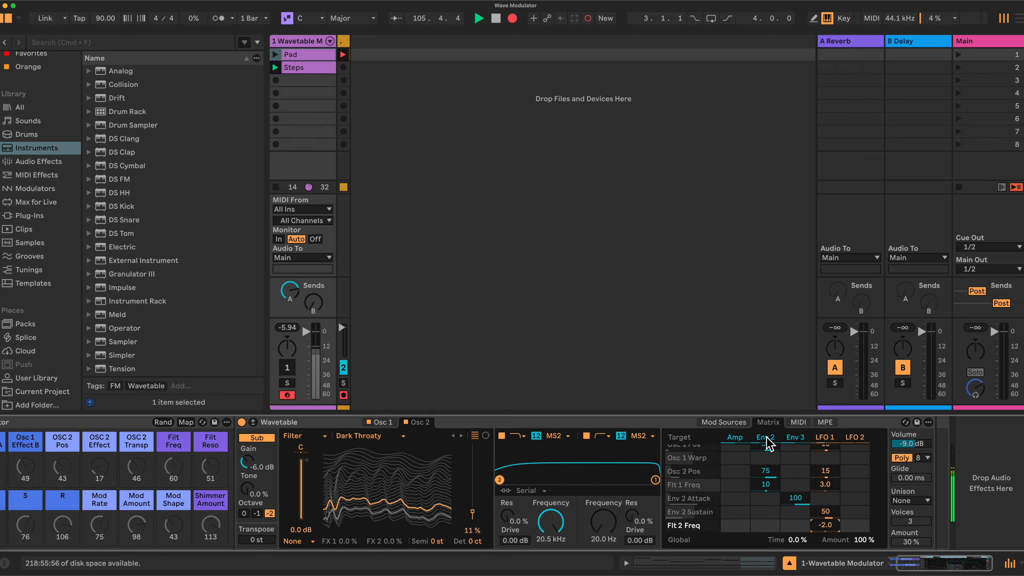
{"action": "left_click", "coordinate": [824, 439]}
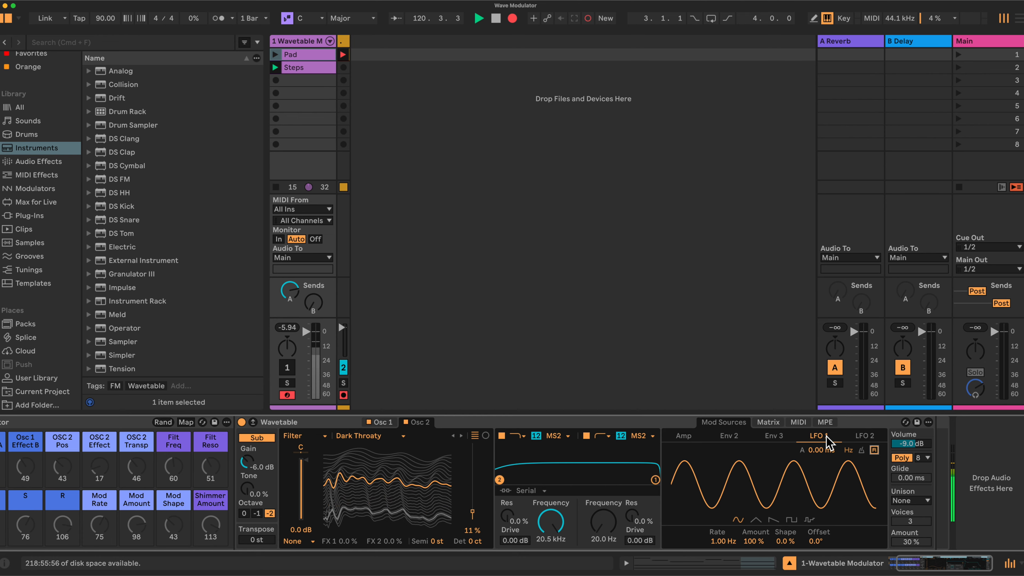
{"action": "left_click", "coordinate": [730, 436]}
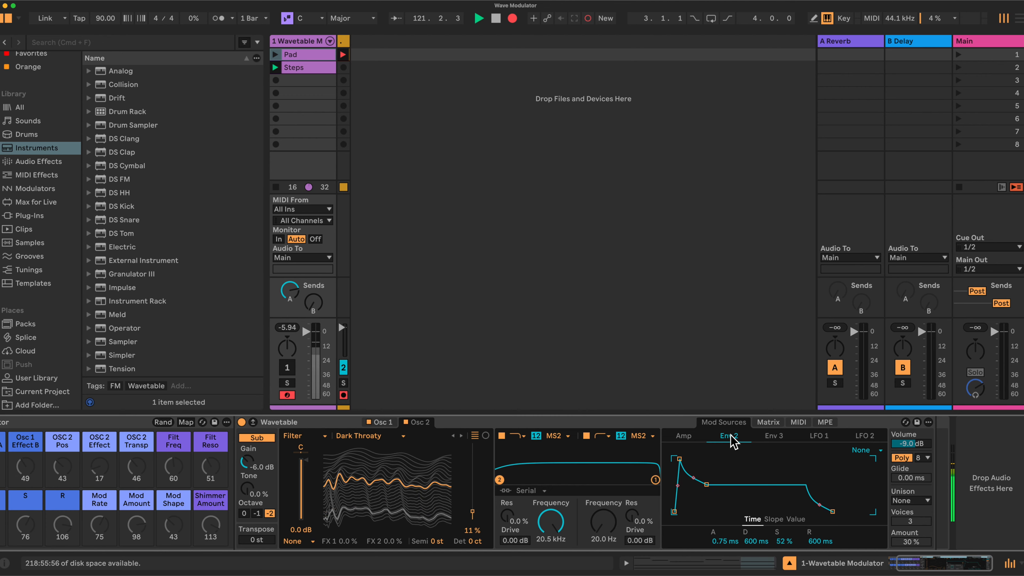
{"action": "left_click", "coordinate": [819, 437]}
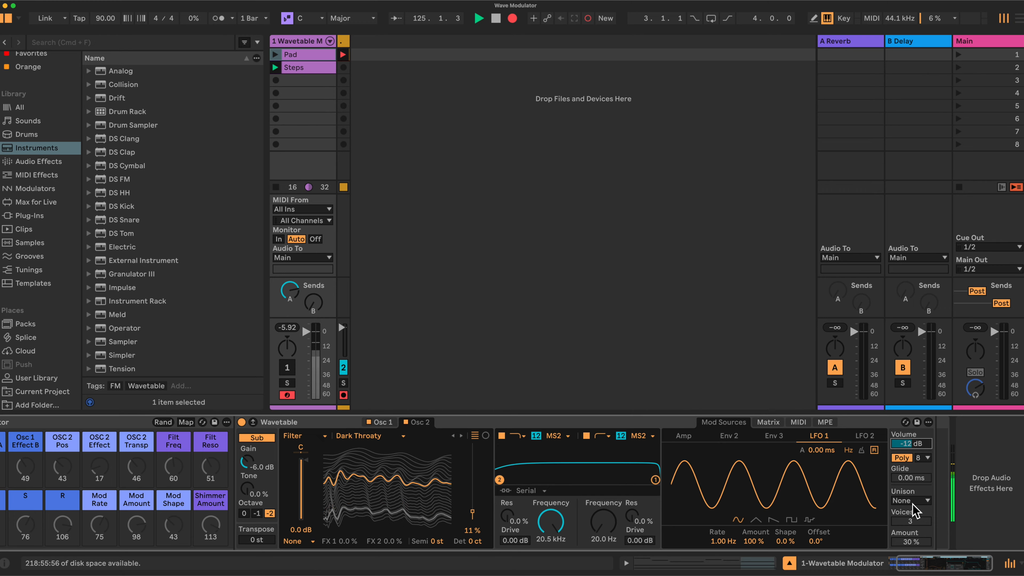
Step: Set Wavetable's volume to -12 dB and its unison mode to Shimmer with 4 voices
{"action": "left_click", "coordinate": [929, 506]}
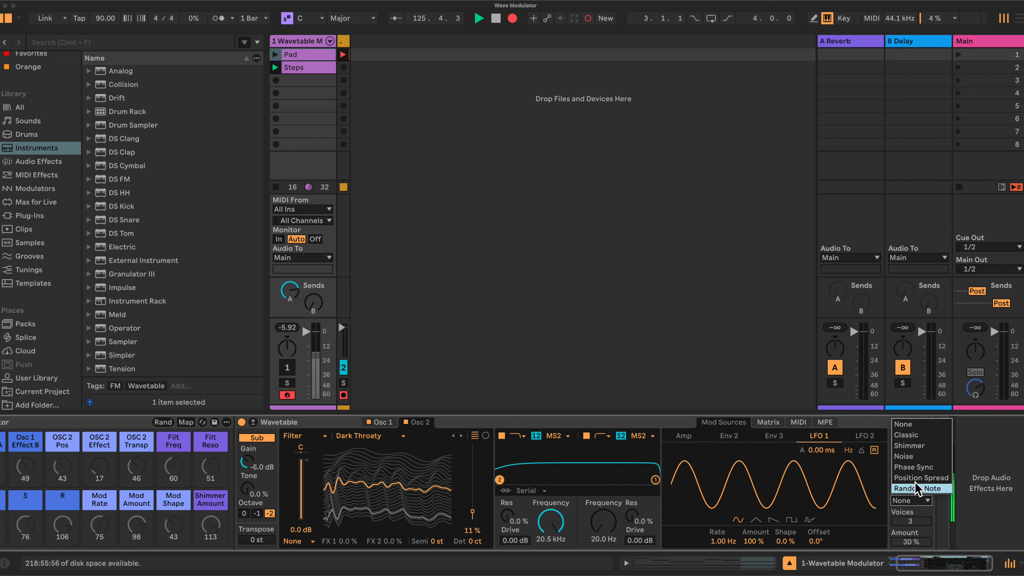
{"action": "left_click", "coordinate": [912, 446]}
{"action": "left_click", "coordinate": [913, 522]}
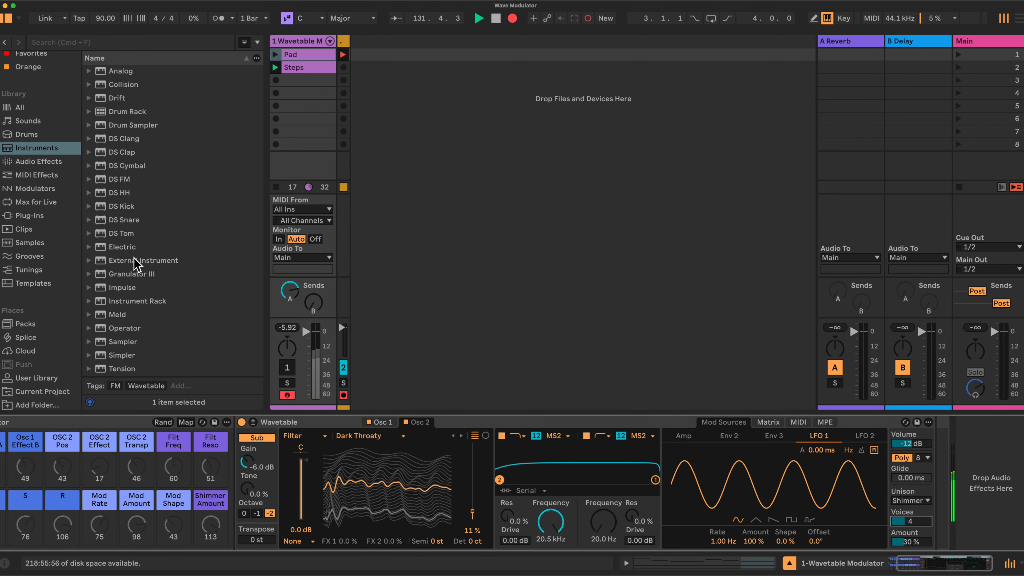
Step: Add an LFO from the audio effects after Wavetable in the device chain
{"action": "left_click", "coordinate": [36, 162]}
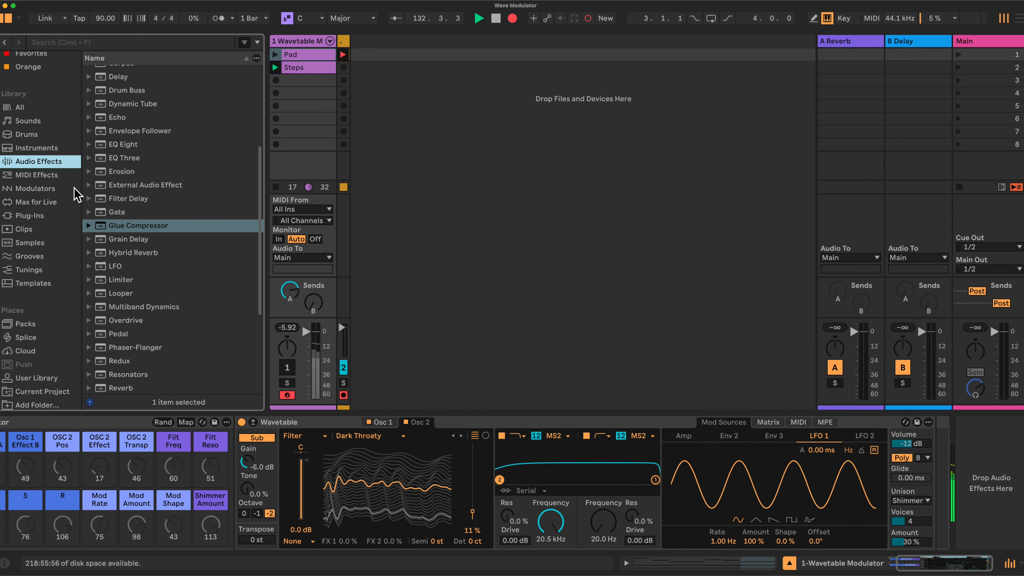
{"action": "scroll", "coordinate": [168, 266], "scroll_direction": "down", "scroll_amount": 2}
{"action": "left_click_drag", "start_coordinate": [115, 240], "coordinate": [926, 458]}
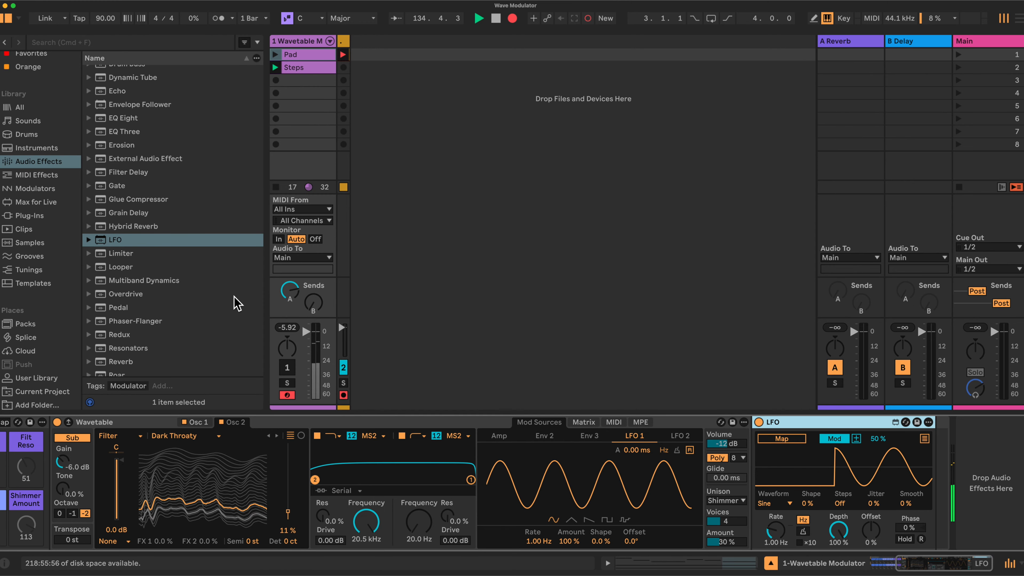
Step: Add a Limiter after the LFO and set its mode to Soft Clip
{"action": "scroll", "coordinate": [212, 300], "scroll_direction": "down", "scroll_amount": 3}
{"action": "scroll", "coordinate": [209, 295], "scroll_direction": "down", "scroll_amount": 4}
{"action": "scroll", "coordinate": [210, 295], "scroll_direction": "up", "scroll_amount": 6}
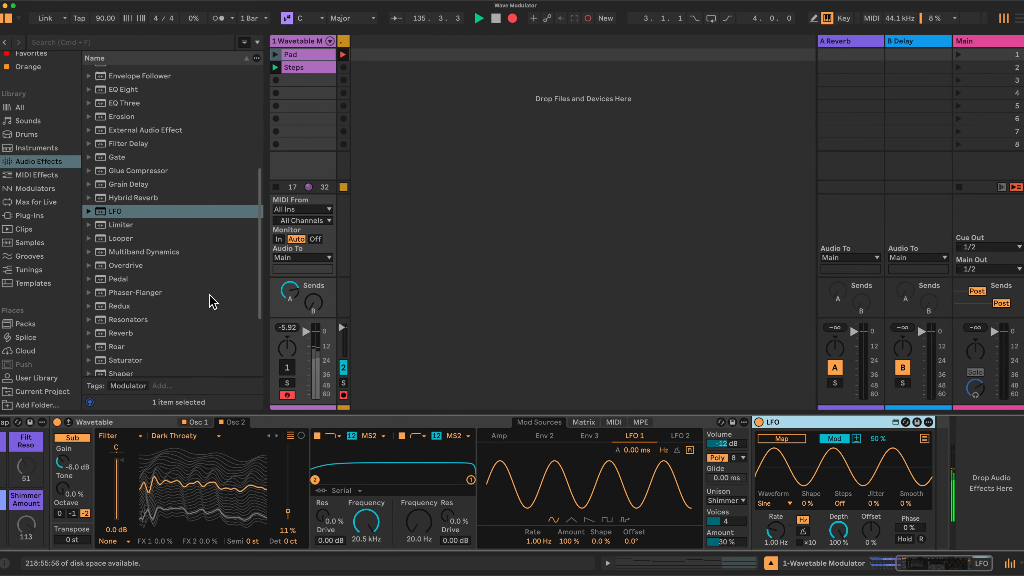
{"action": "left_click_drag", "start_coordinate": [121, 246], "coordinate": [925, 463]}
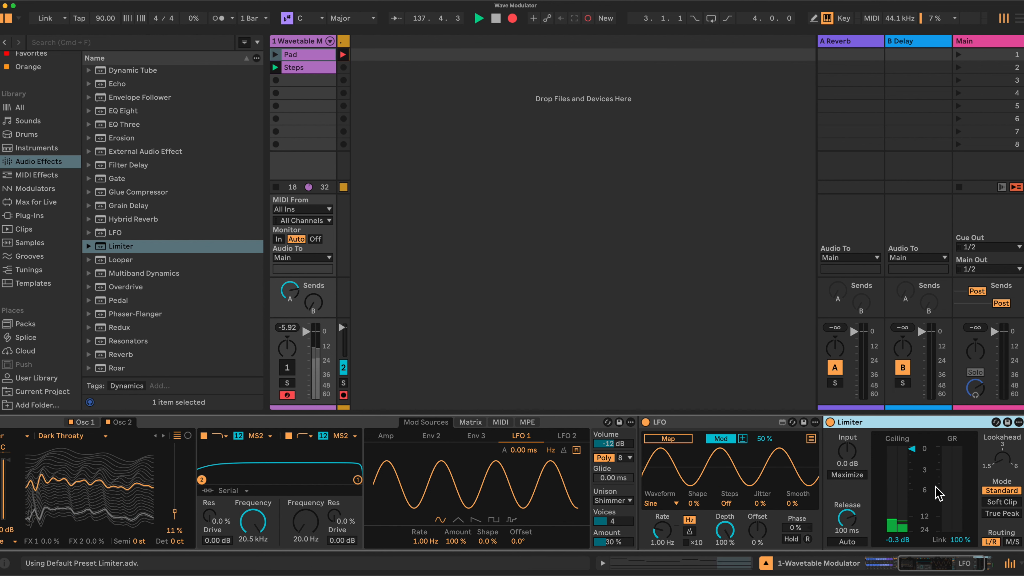
{"action": "left_click", "coordinate": [1002, 502]}
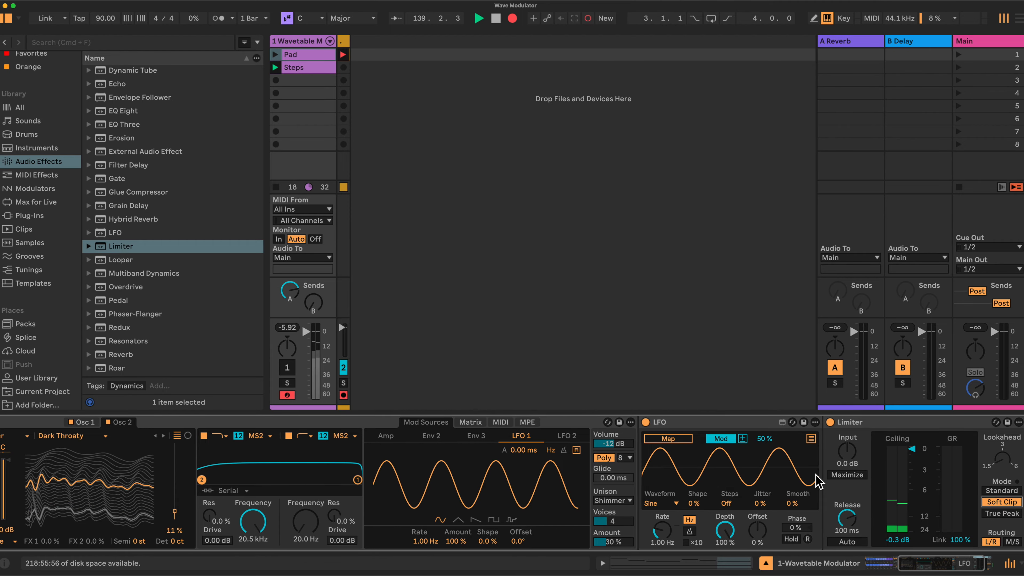
Step: Enter macro mapping mode for the rack and map oscillator 1's wavetable position to the OSC 1 Pos macro
{"action": "scroll", "coordinate": [819, 480], "scroll_direction": "left", "scroll_amount": 5}
{"action": "scroll", "coordinate": [819, 480], "scroll_direction": "left", "scroll_amount": 1}
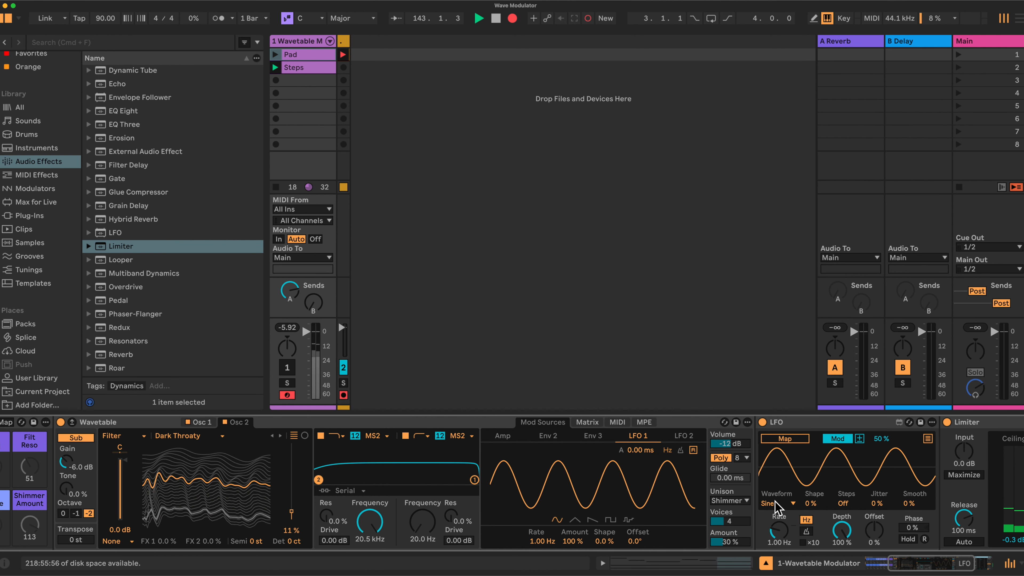
{"action": "scroll", "coordinate": [774, 507], "scroll_direction": "left", "scroll_amount": 5}
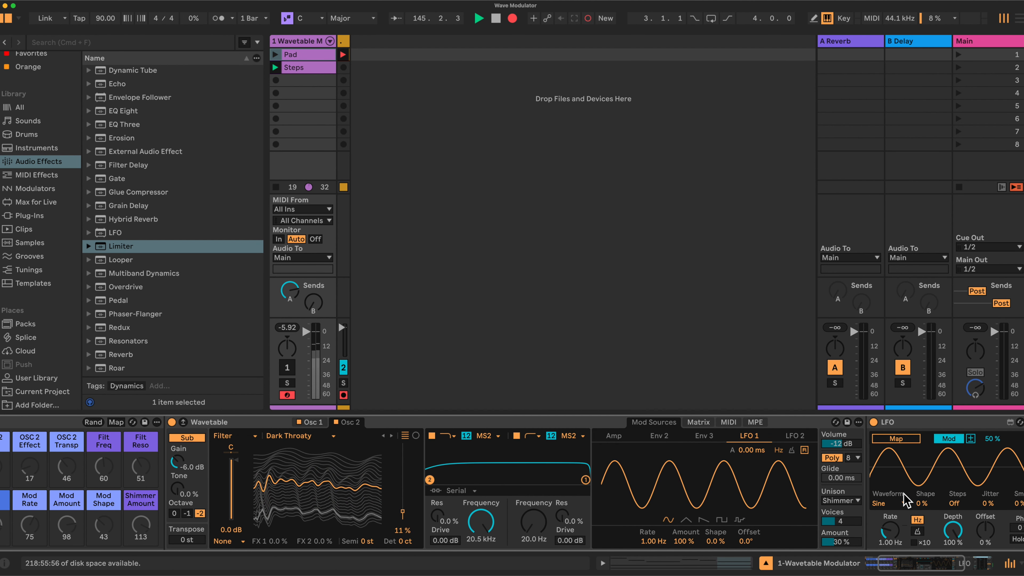
{"action": "scroll", "coordinate": [537, 441], "scroll_direction": "left", "scroll_amount": 7}
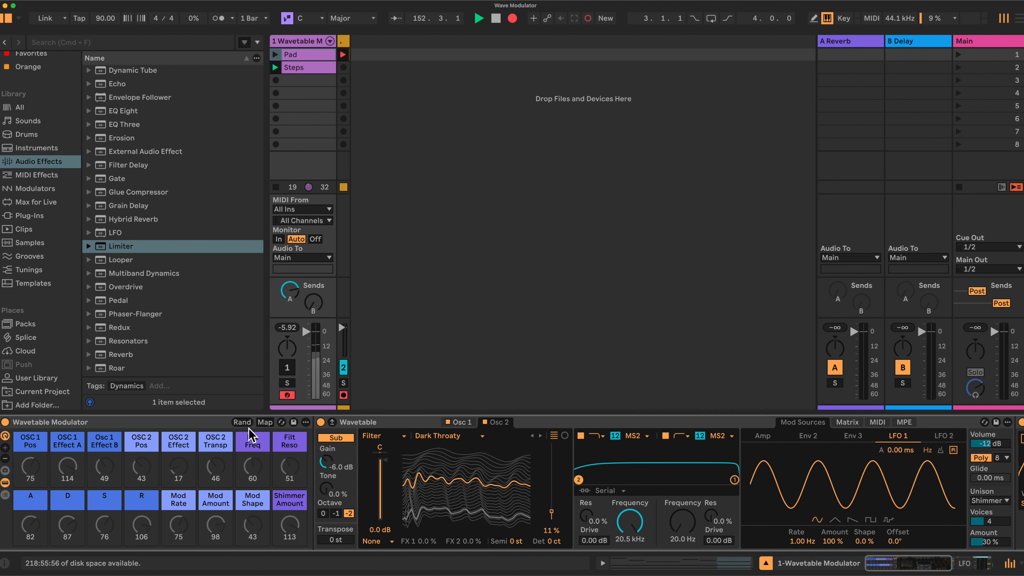
{"action": "left_click", "coordinate": [265, 422]}
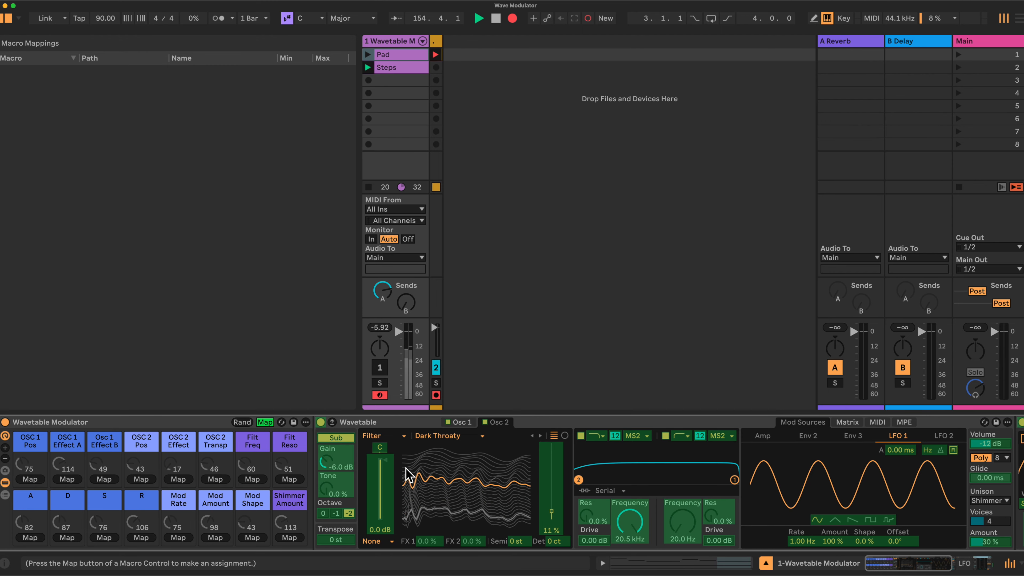
{"action": "left_click", "coordinate": [465, 422]}
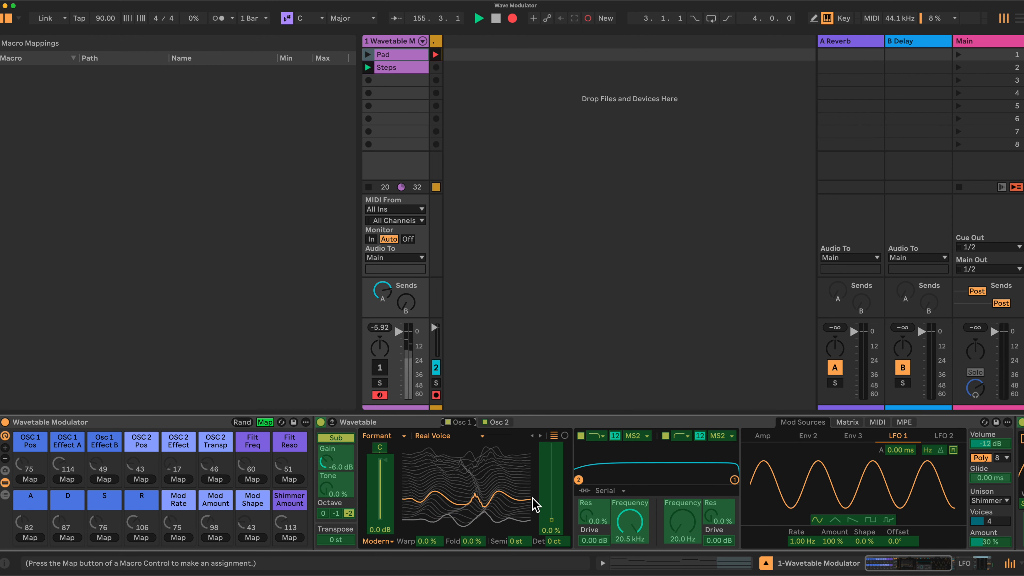
{"action": "left_click", "coordinate": [33, 480]}
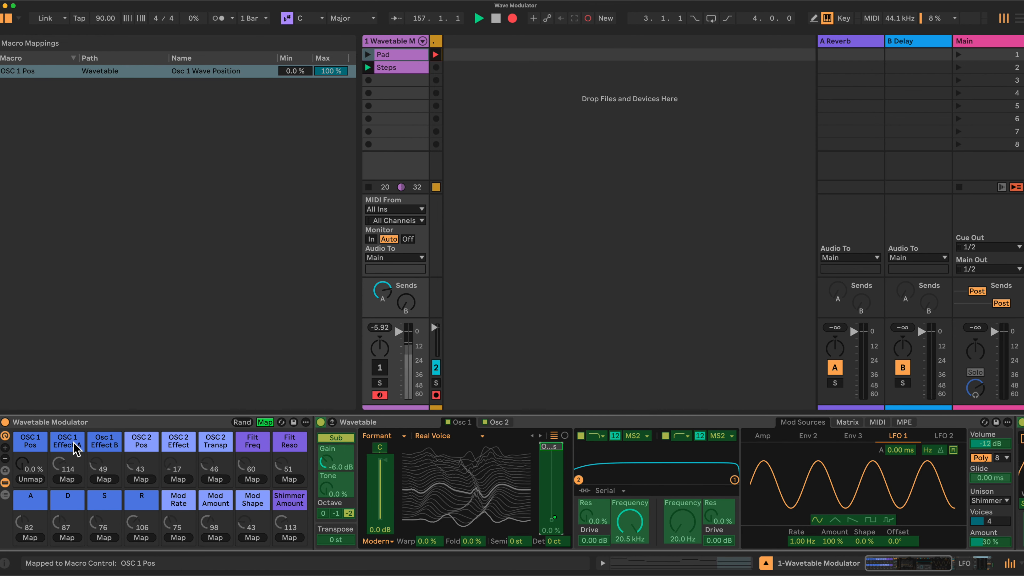
Step: Map oscillator 1's Warp amount to the OSC 1 Effect A macro and its Fold amount to Osc 1 Effect B
{"action": "left_click", "coordinate": [427, 542]}
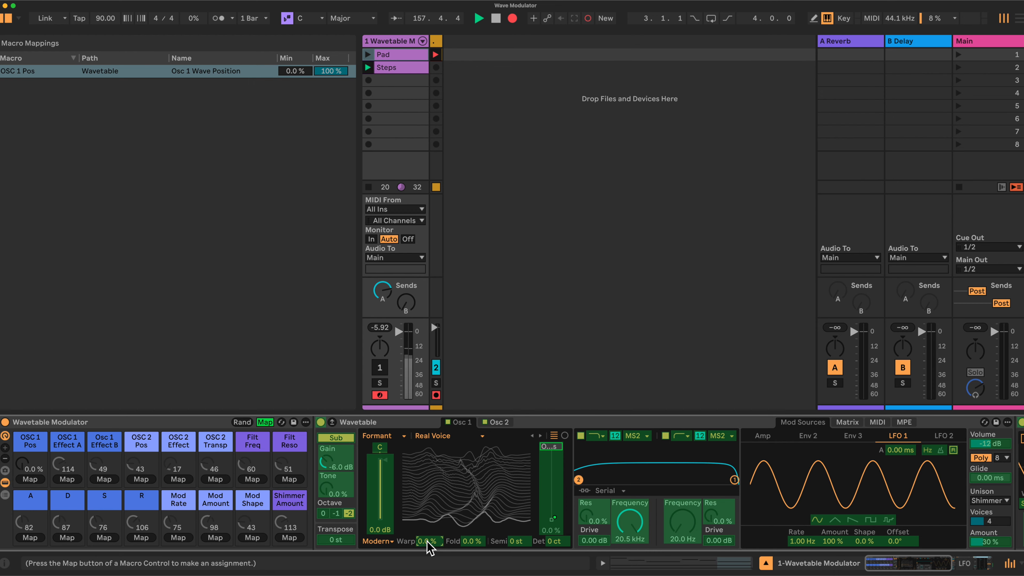
{"action": "left_click", "coordinate": [68, 480]}
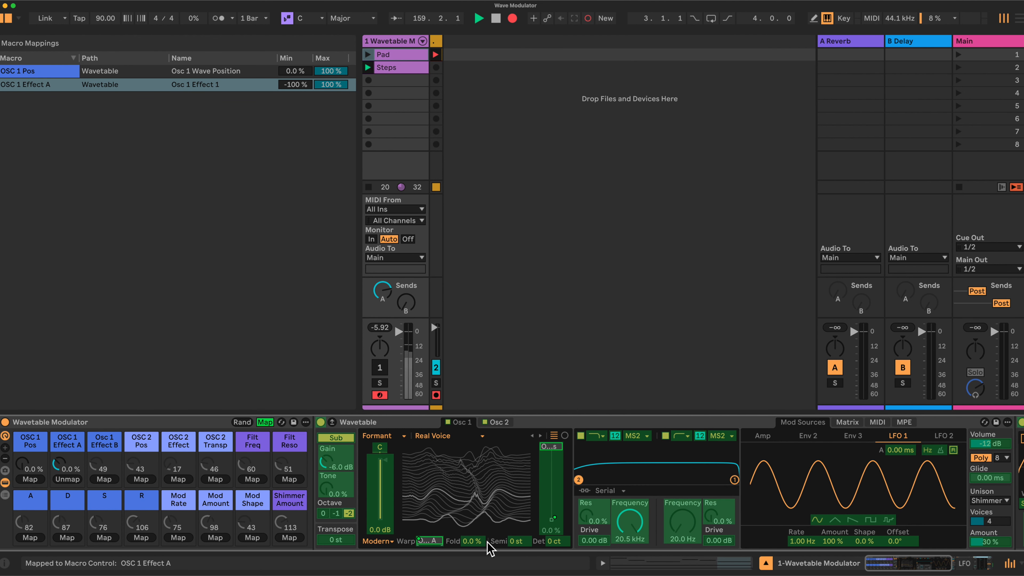
{"action": "left_click", "coordinate": [474, 541]}
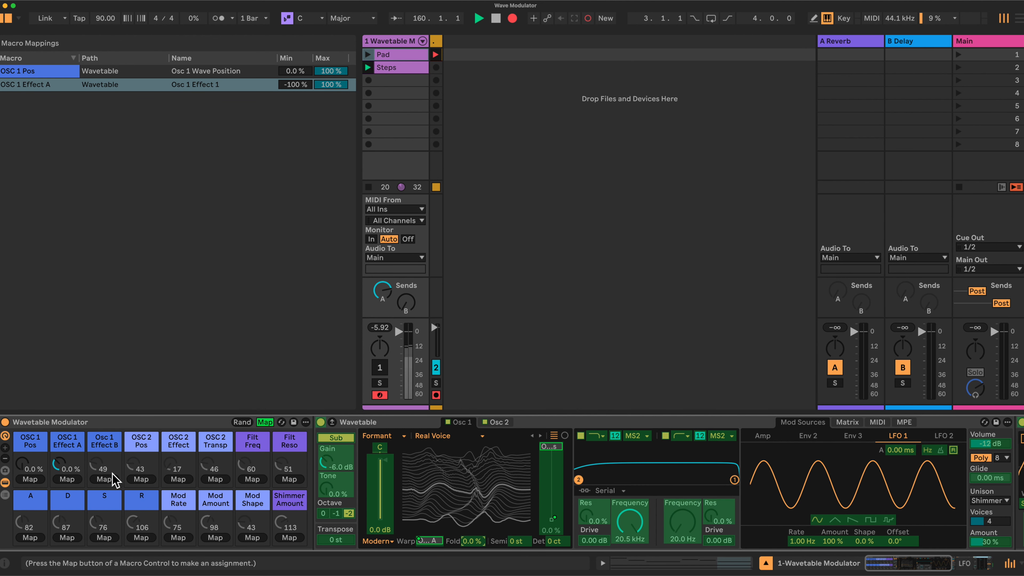
{"action": "left_click", "coordinate": [104, 479]}
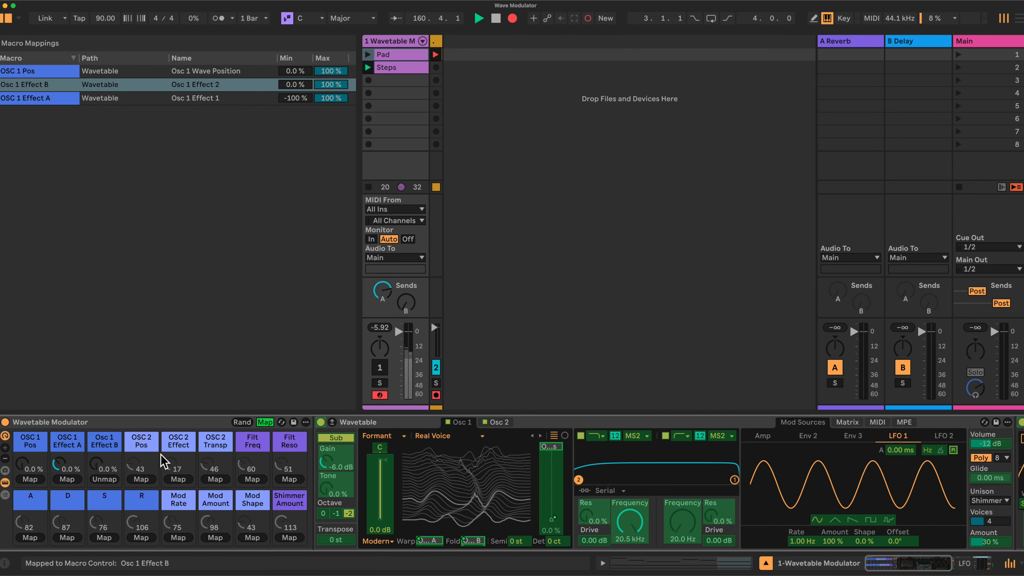
Step: Map oscillator 2's wavetable position, FX 2 amount and semitone transpose to the macros OSC 2 Pos, OSC 2 Effect and OSC 2 Transp
{"action": "left_click", "coordinate": [500, 422]}
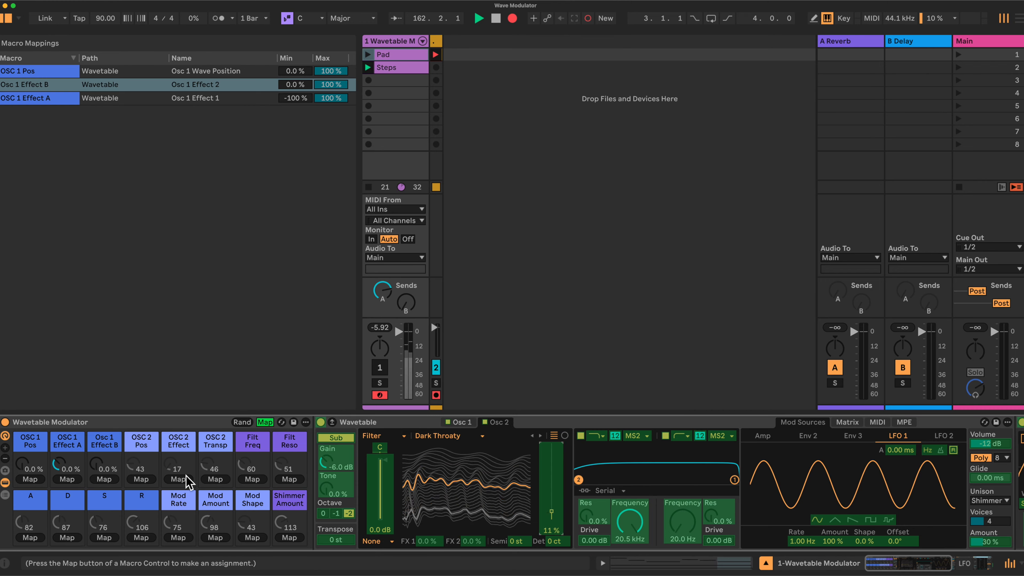
{"action": "left_click", "coordinate": [141, 479]}
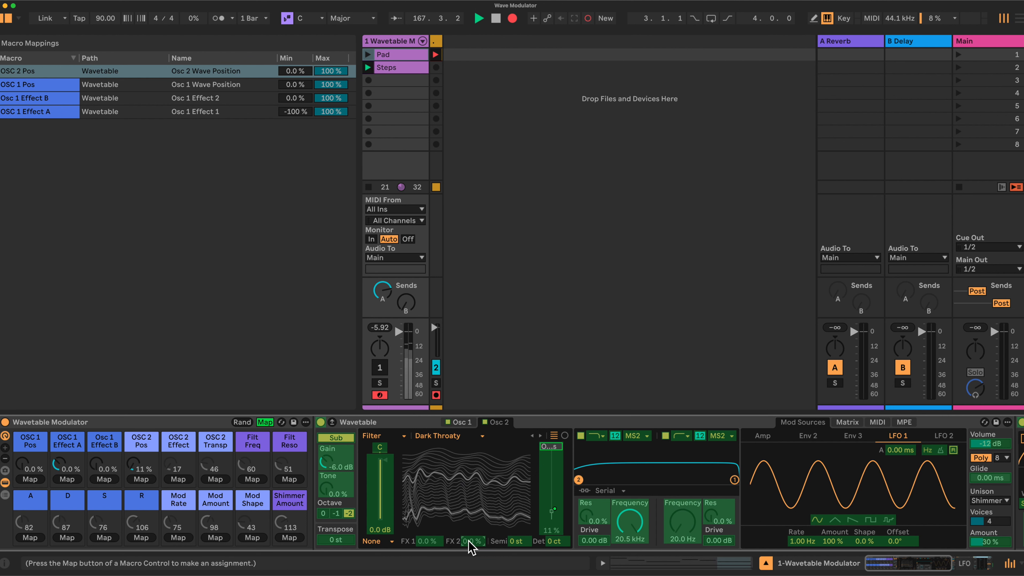
{"action": "left_click", "coordinate": [179, 480]}
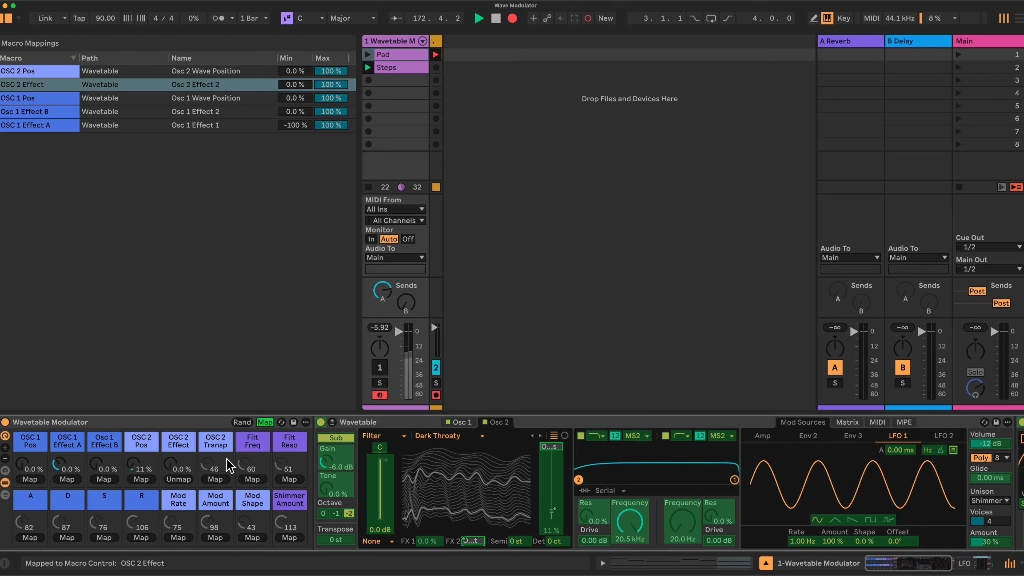
{"action": "left_click", "coordinate": [516, 542]}
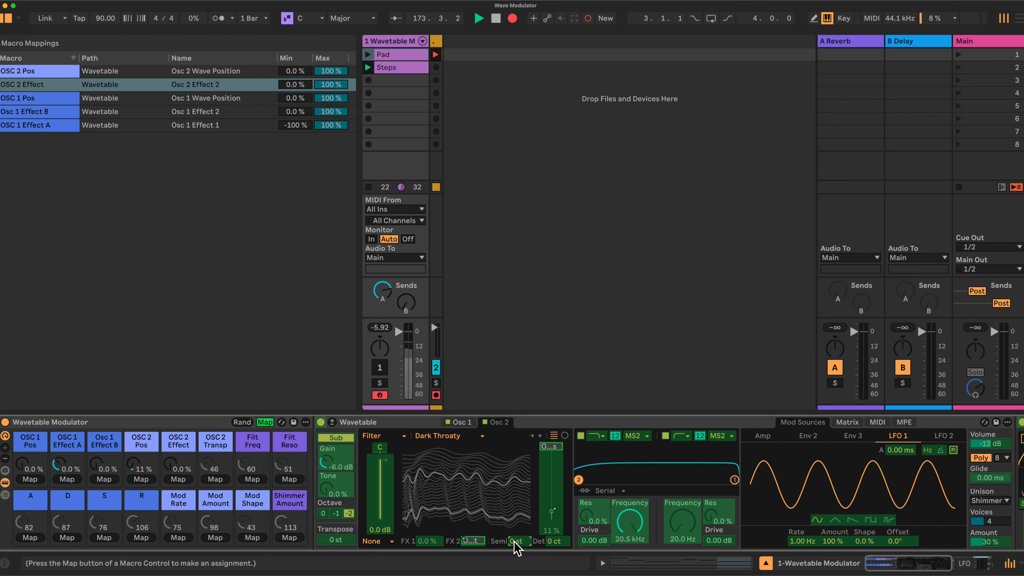
{"action": "left_click", "coordinate": [215, 480]}
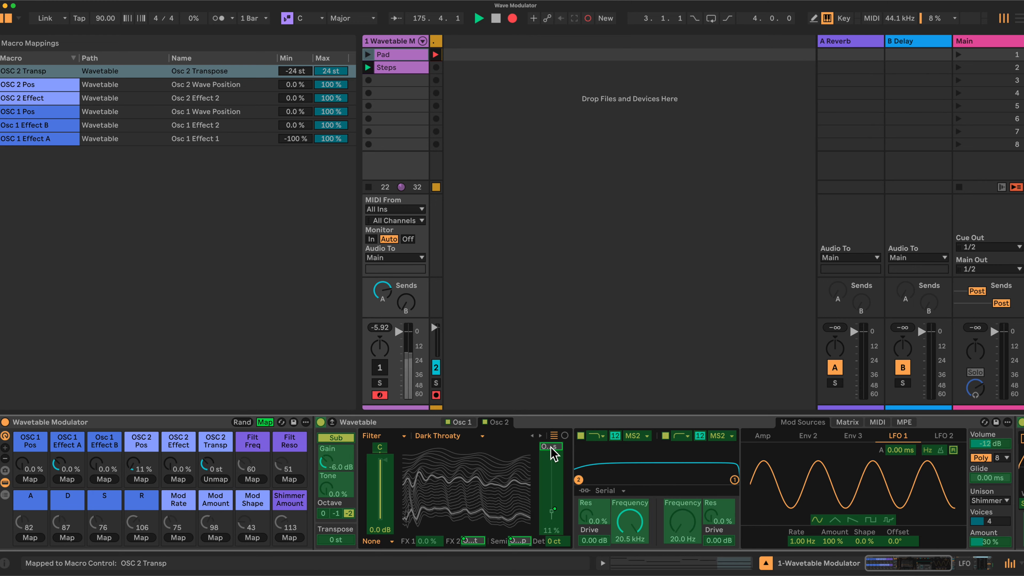
Step: Map filter 1's frequency to the Filt Freq macro
{"action": "left_click", "coordinate": [637, 526]}
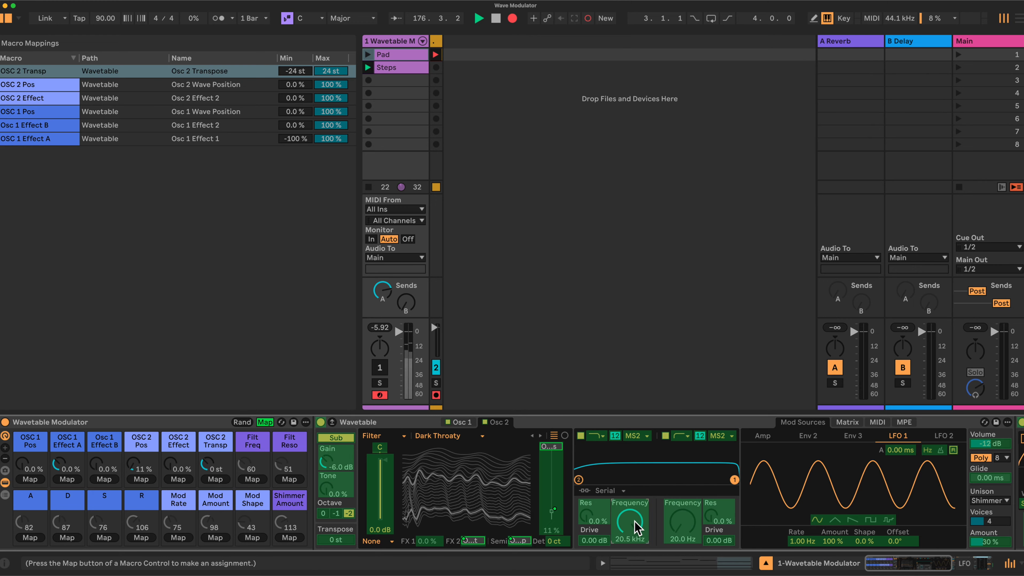
{"action": "left_click", "coordinate": [253, 479]}
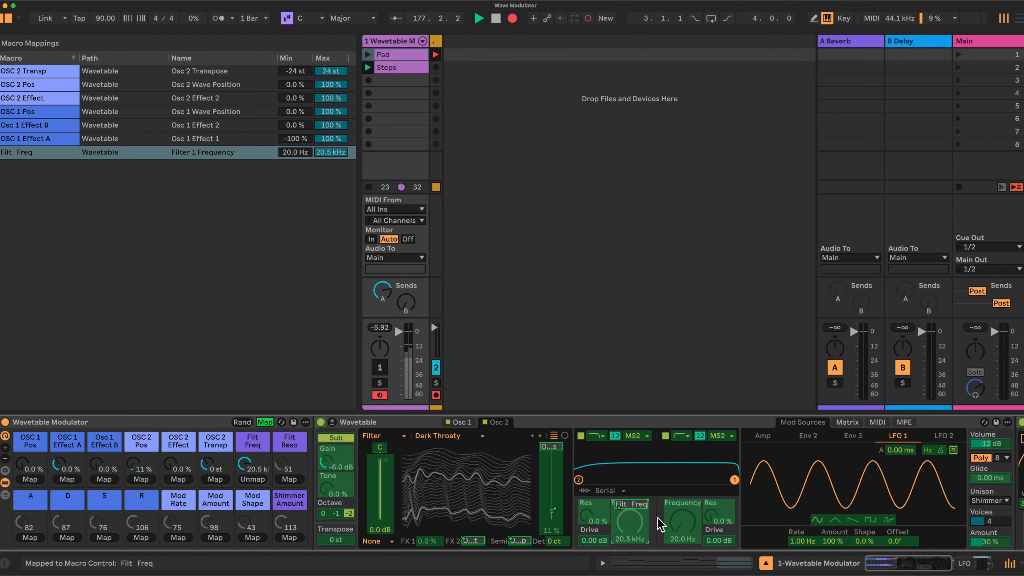
Step: Map filter 2's frequency to the Filt Freq macro and both filters' resonance to Filt Reso
{"action": "left_click", "coordinate": [679, 527]}
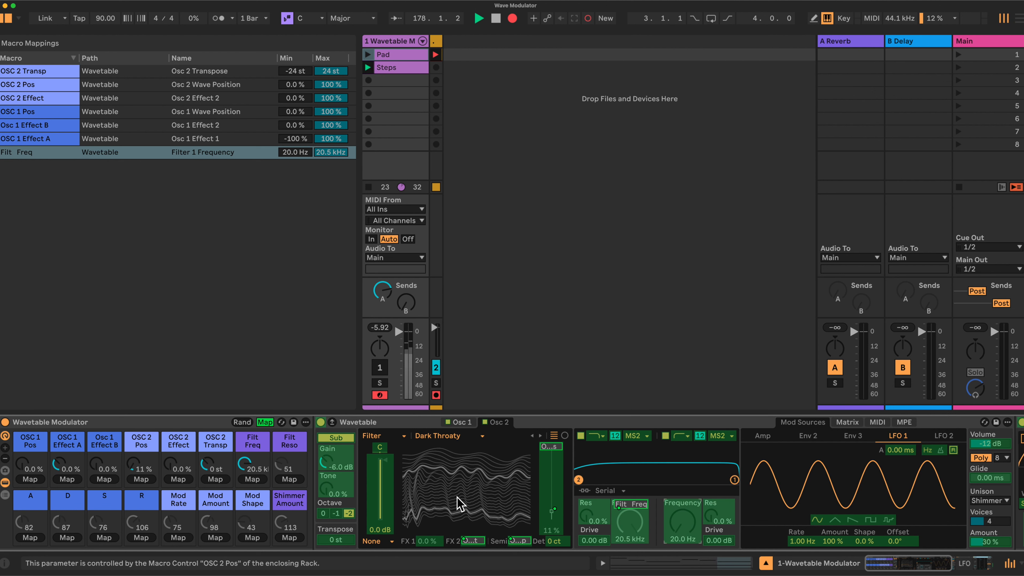
{"action": "left_click", "coordinate": [253, 479]}
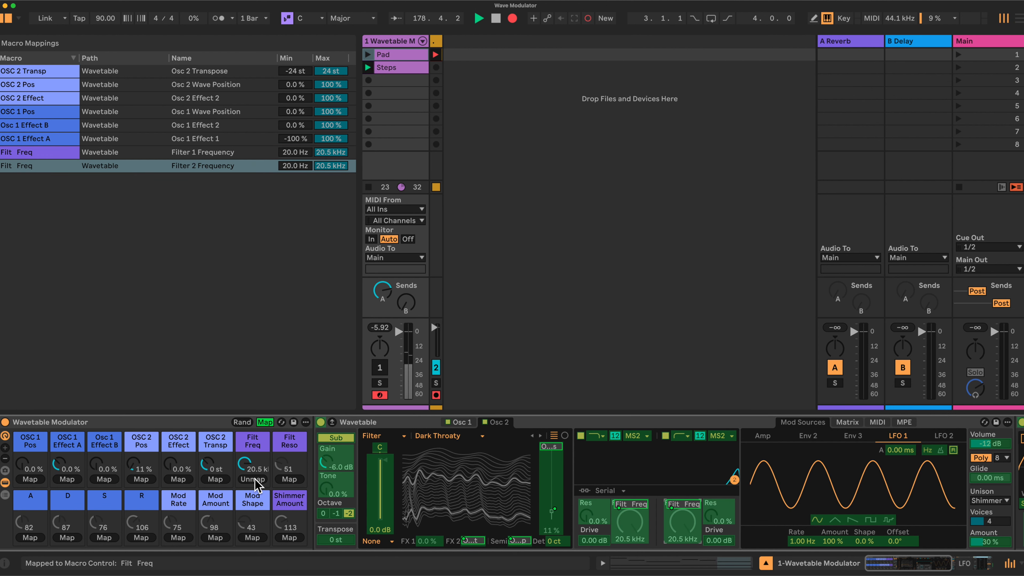
{"action": "left_click", "coordinate": [588, 513]}
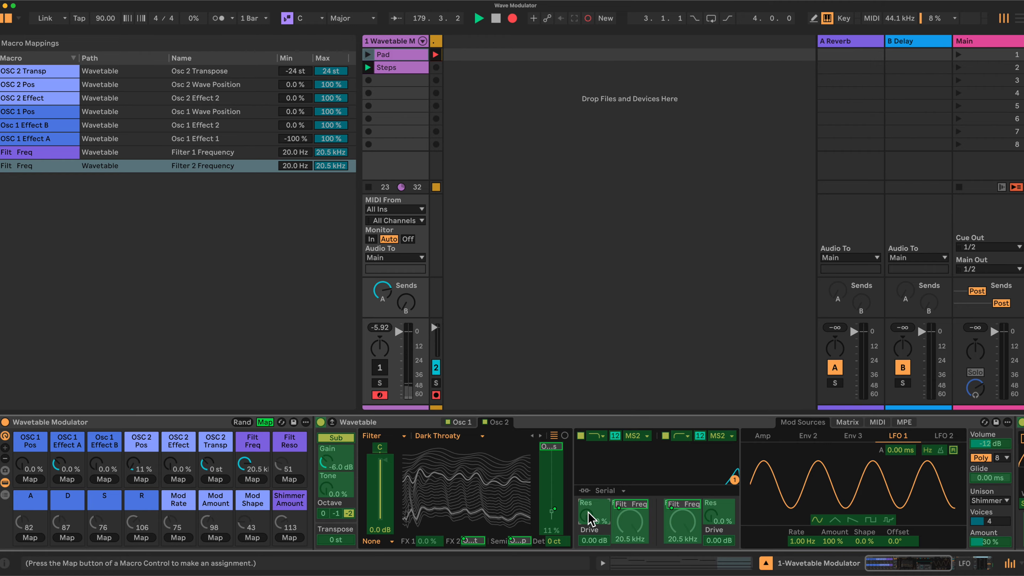
{"action": "left_click", "coordinate": [294, 479]}
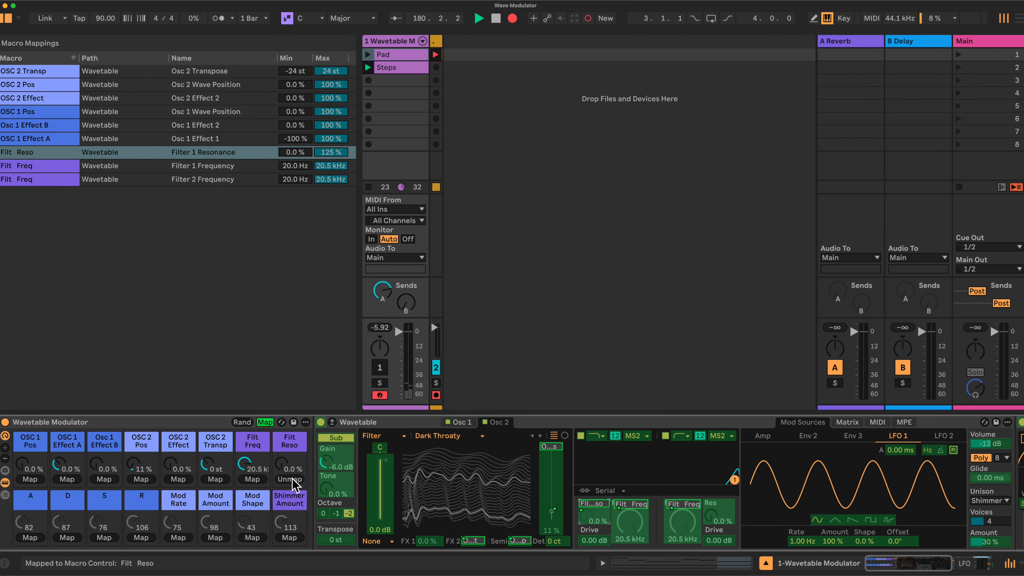
{"action": "left_click", "coordinate": [715, 515]}
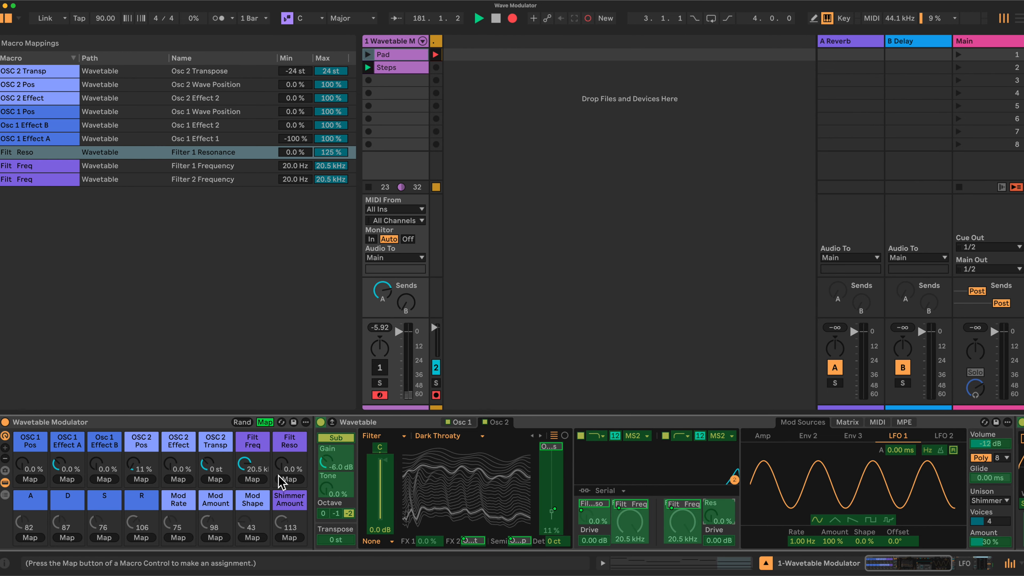
{"action": "left_click", "coordinate": [288, 478]}
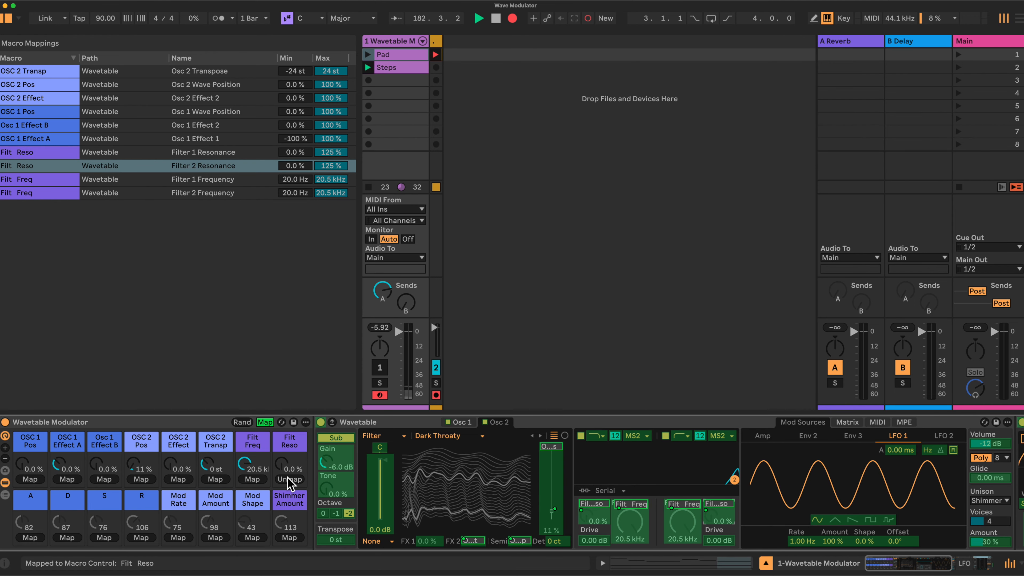
Step: Exit macro mapping mode and set the drive to 2.00 dB on filter 1 and 1.00 dB on filter 2
{"action": "left_click", "coordinate": [264, 421]}
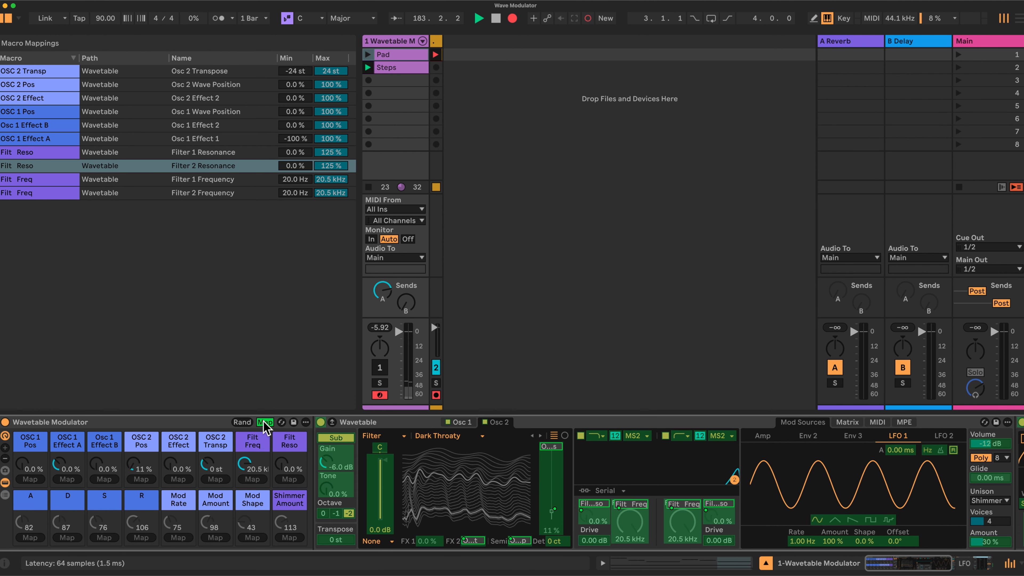
{"action": "left_click", "coordinate": [264, 421]}
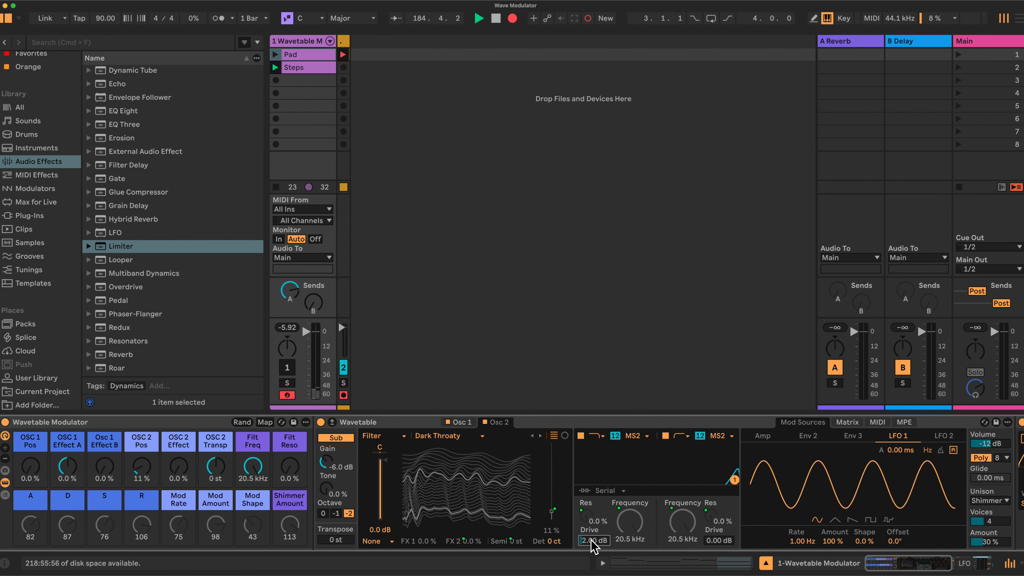
{"action": "left_click", "coordinate": [714, 541]}
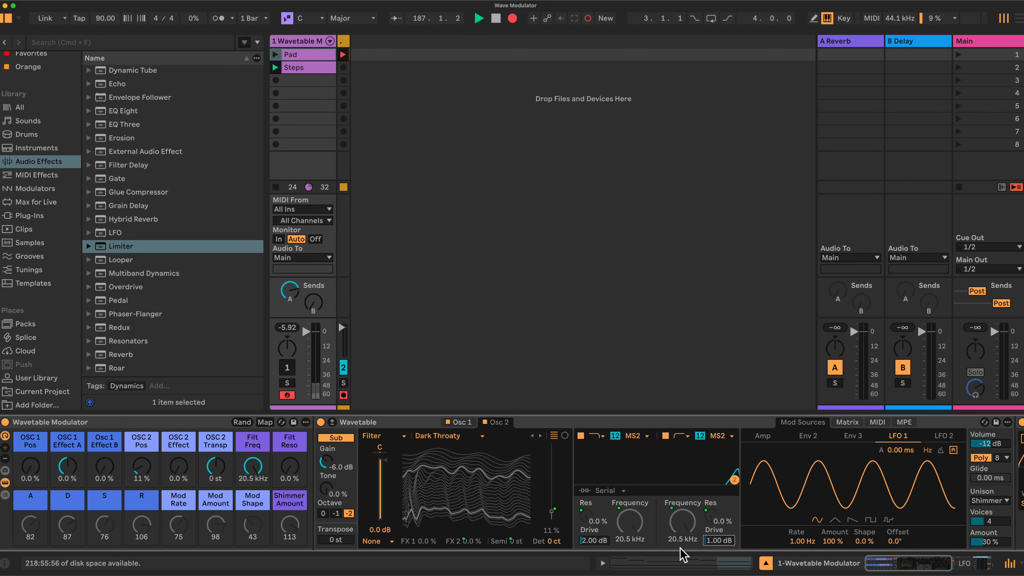
Step: Re-enter macro mapping mode and map the Amp envelope's attack, decay, sustain and release to the A, D, S and R macros
{"action": "left_click", "coordinate": [265, 423]}
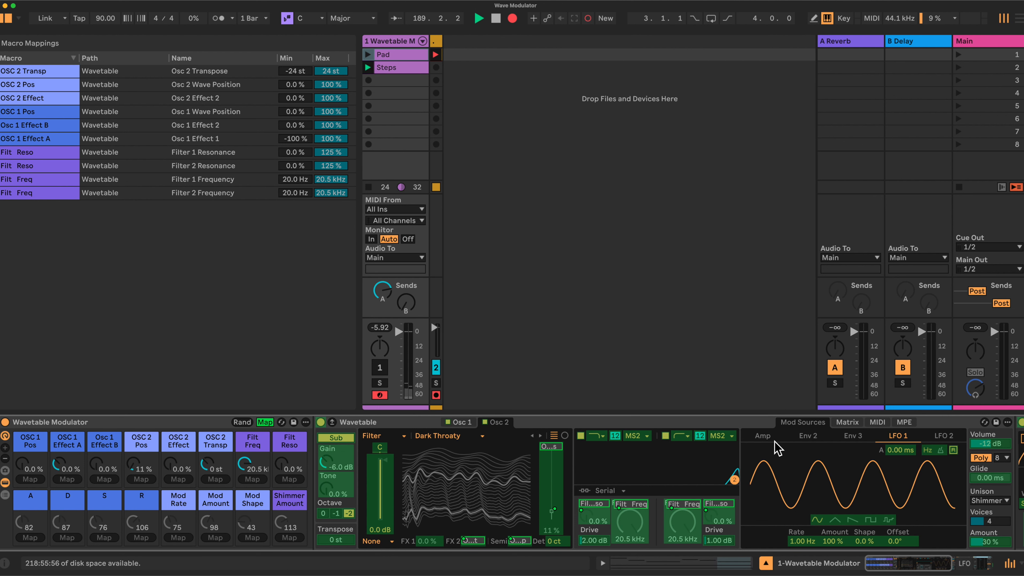
{"action": "left_click", "coordinate": [764, 436]}
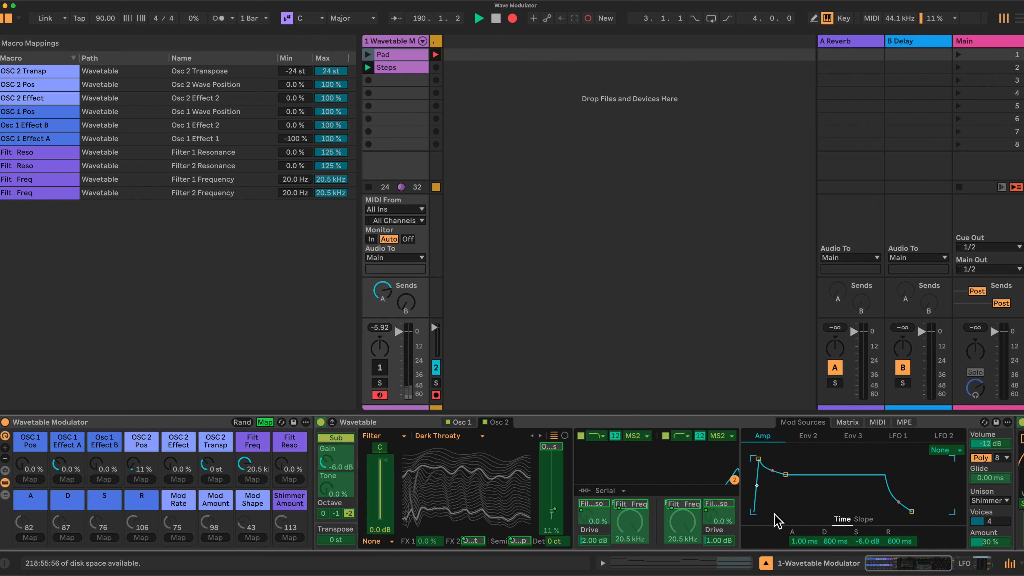
{"action": "left_click", "coordinate": [803, 539]}
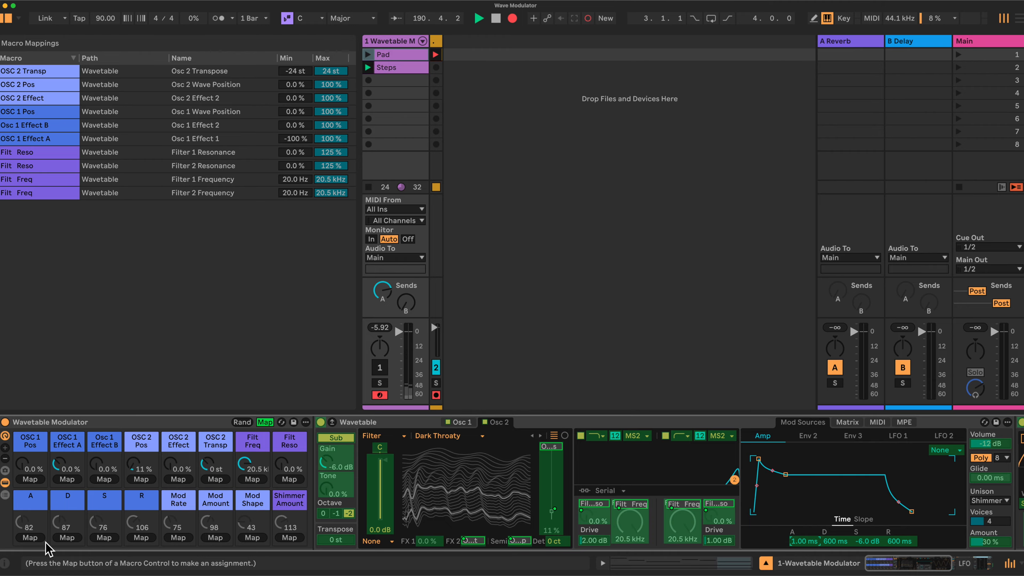
{"action": "left_click", "coordinate": [35, 537]}
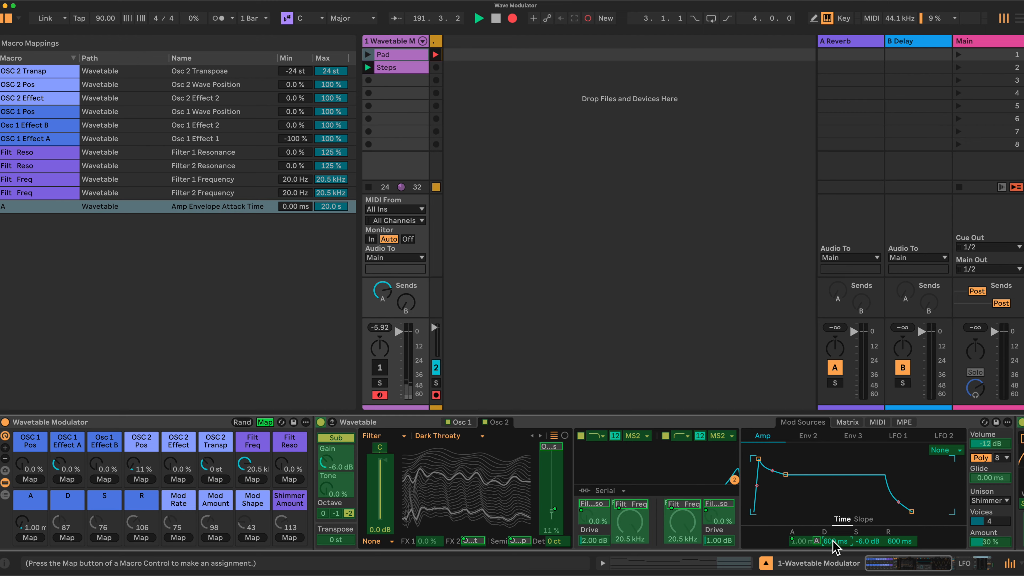
{"action": "left_click", "coordinate": [67, 538]}
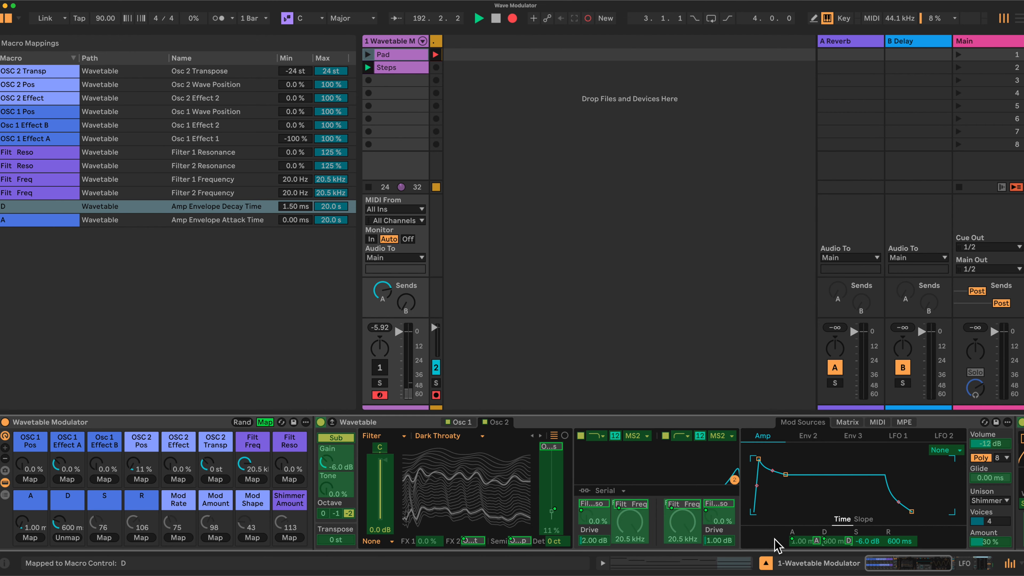
{"action": "left_click", "coordinate": [104, 538]}
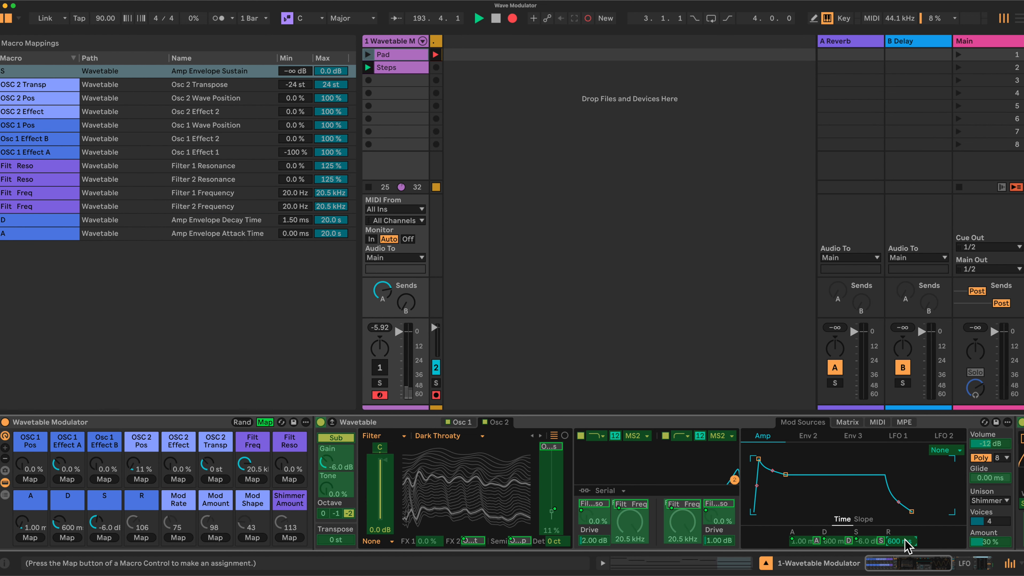
{"action": "left_click", "coordinate": [152, 535]}
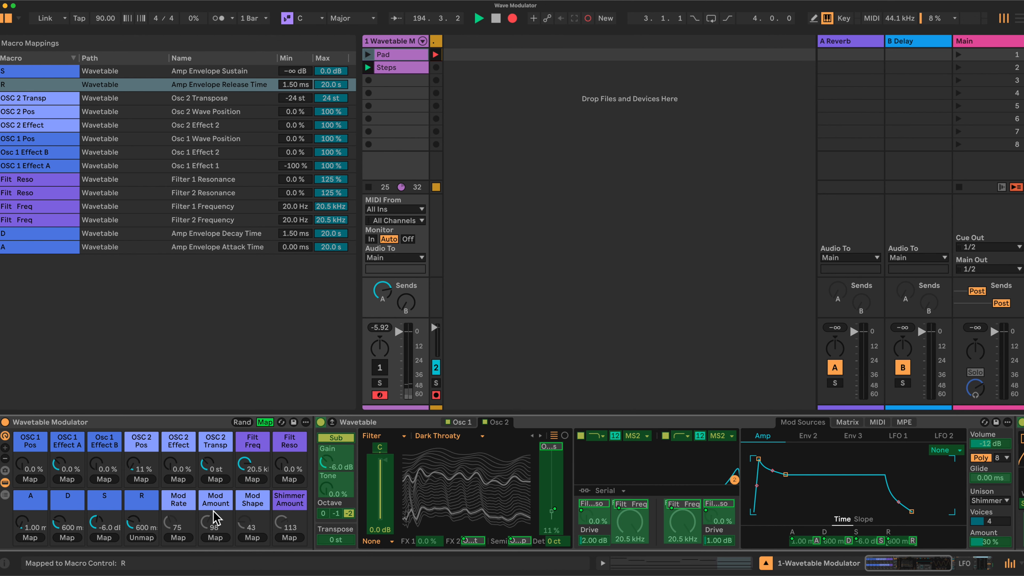
Step: Map Envelope 2's attack, decay, sustain and release to the A, D, S and R macros
{"action": "left_click", "coordinate": [808, 436]}
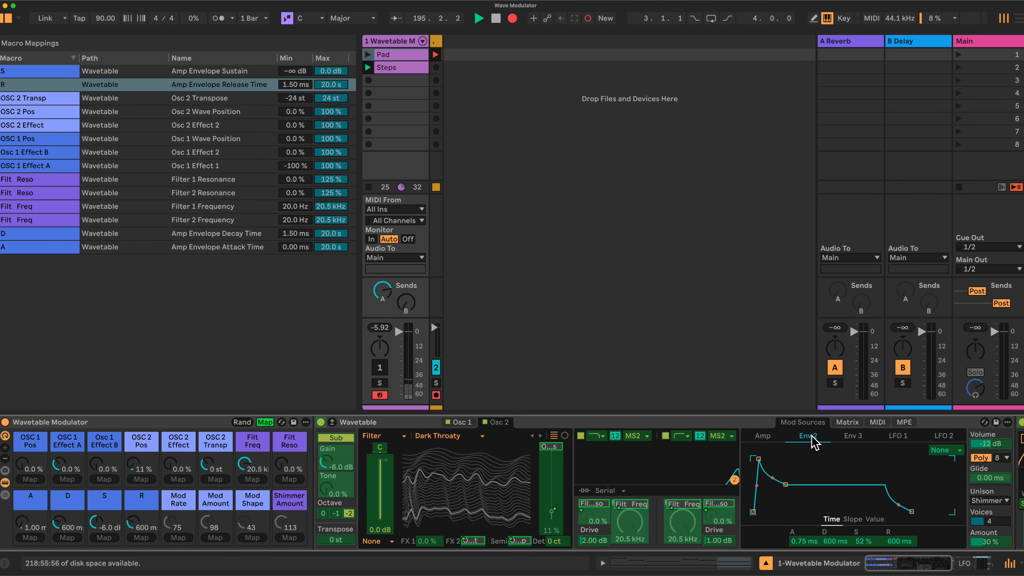
{"action": "left_click", "coordinate": [799, 541]}
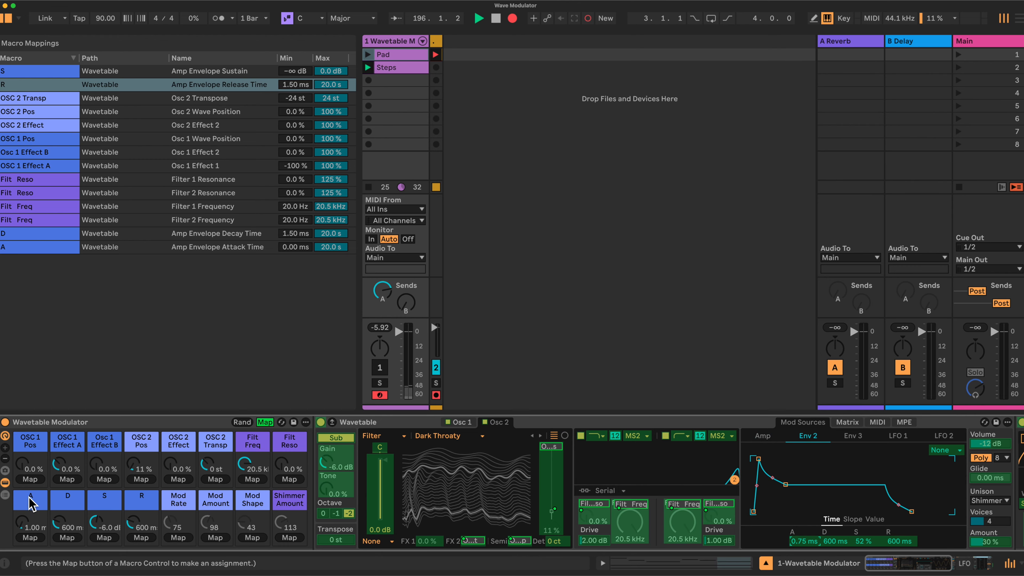
{"action": "left_click", "coordinate": [31, 538]}
{"action": "left_click", "coordinate": [834, 542]}
{"action": "left_click", "coordinate": [67, 538]}
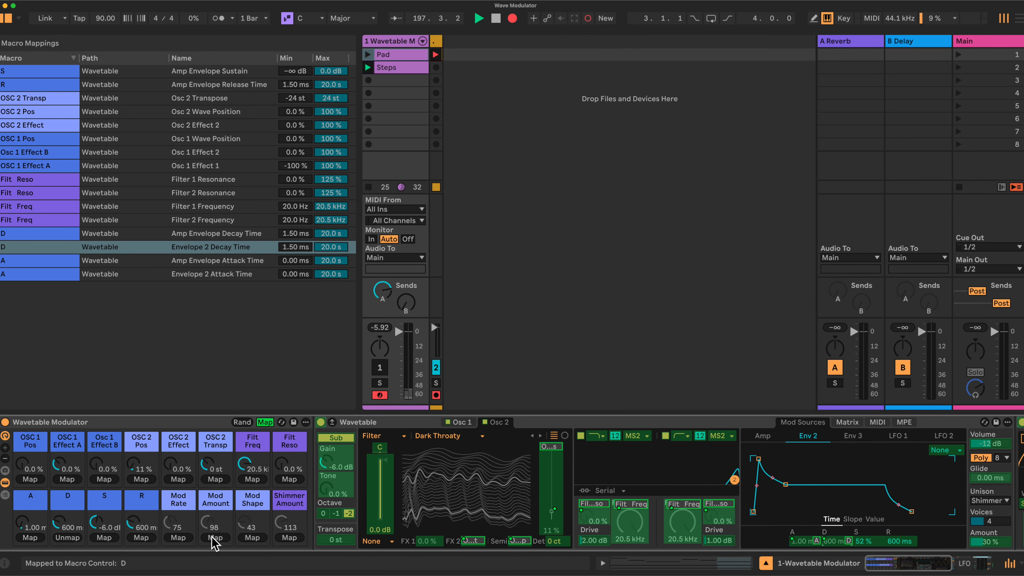
{"action": "left_click", "coordinate": [865, 541]}
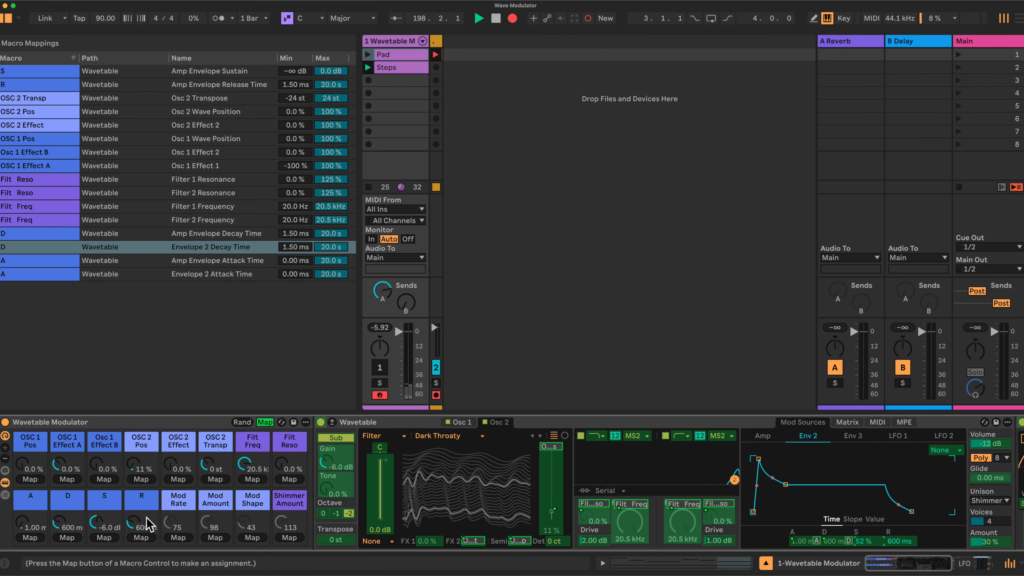
{"action": "left_click", "coordinate": [104, 538]}
{"action": "left_click", "coordinate": [902, 541]}
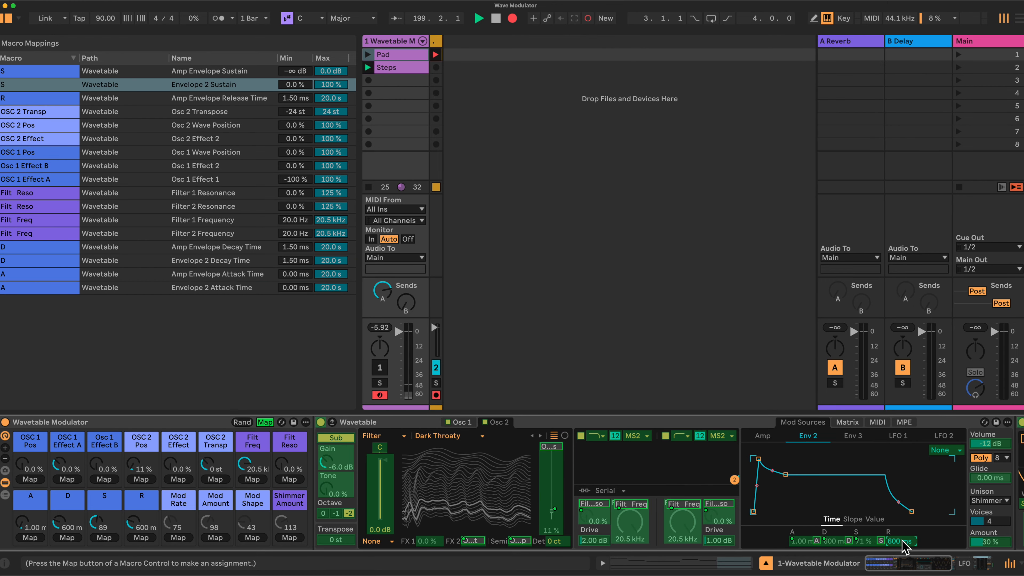
{"action": "left_click", "coordinate": [142, 537]}
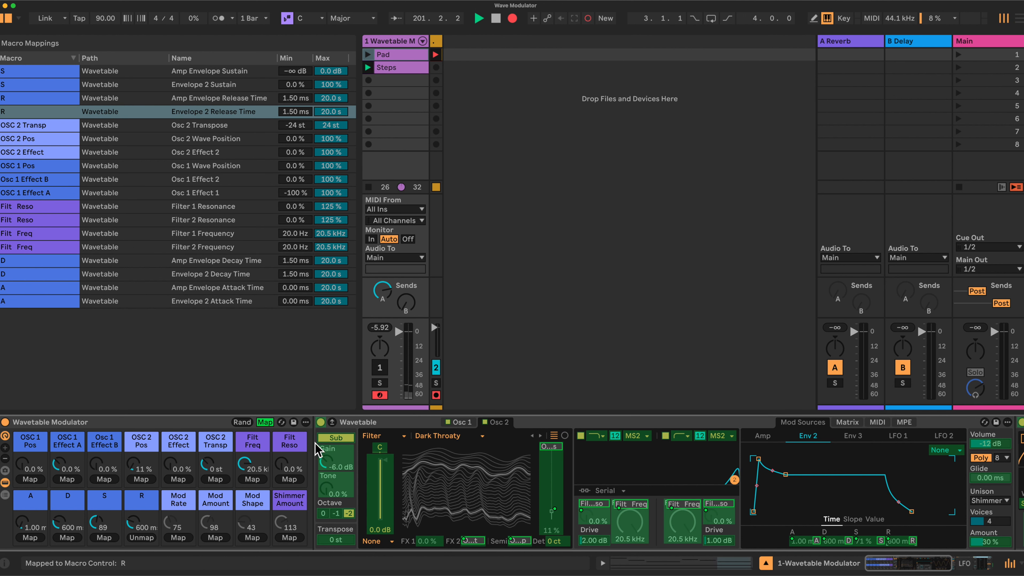
Step: Map Envelope 3's attack, decay, sustain and release to the A, D, S and R macros
{"action": "left_click", "coordinate": [856, 438]}
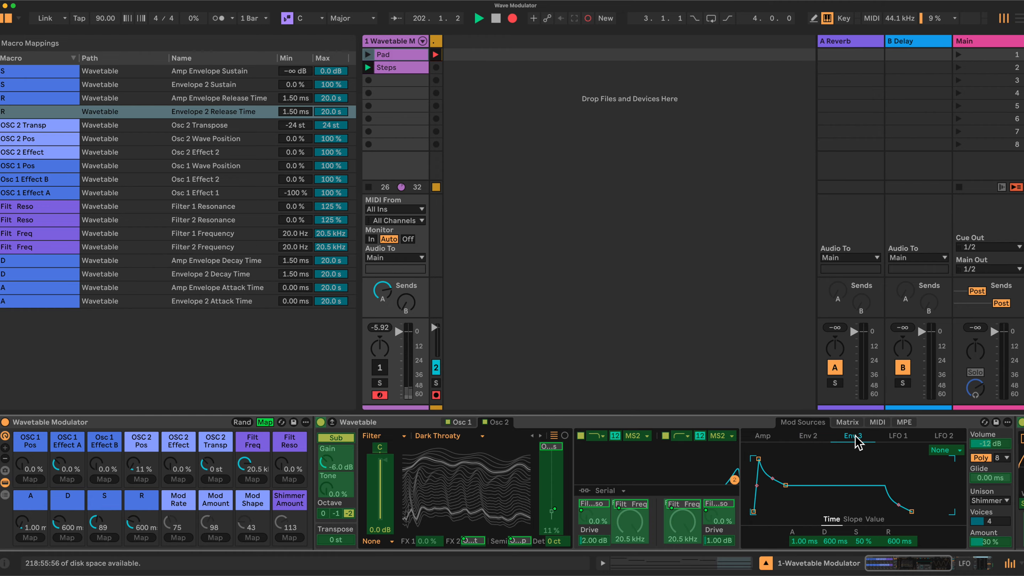
{"action": "left_click", "coordinate": [801, 541]}
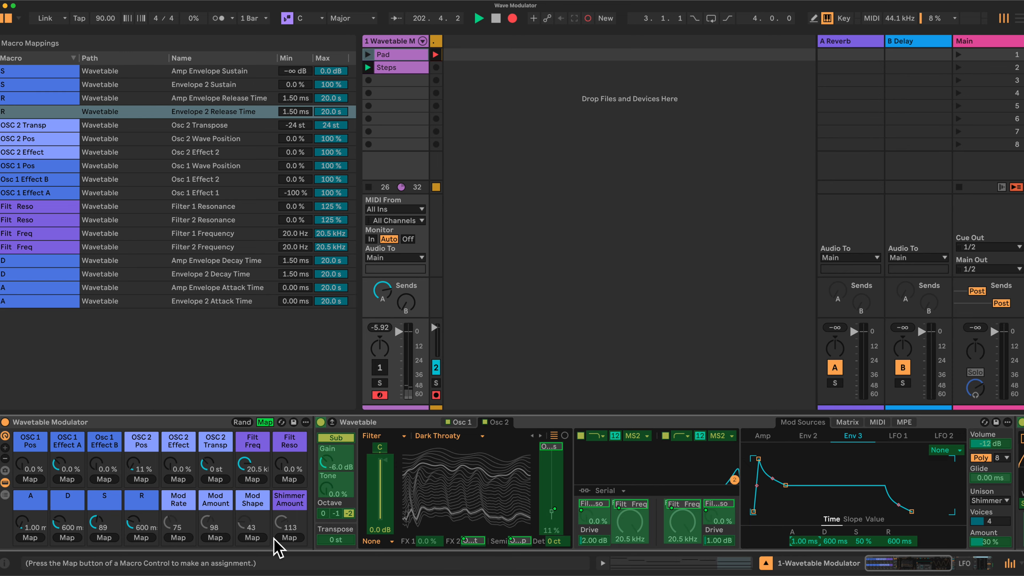
{"action": "left_click", "coordinate": [28, 537]}
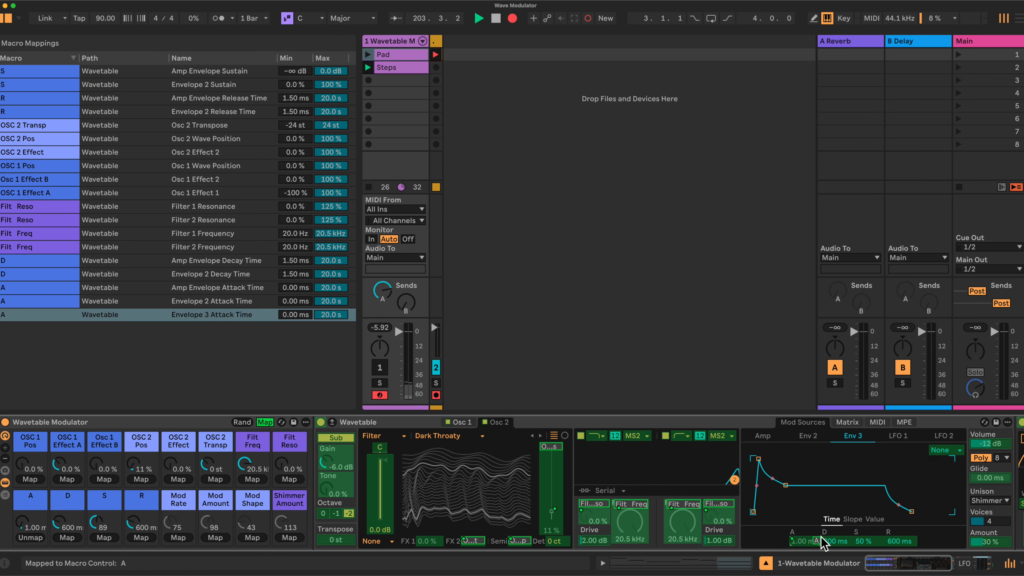
{"action": "left_click", "coordinate": [835, 541]}
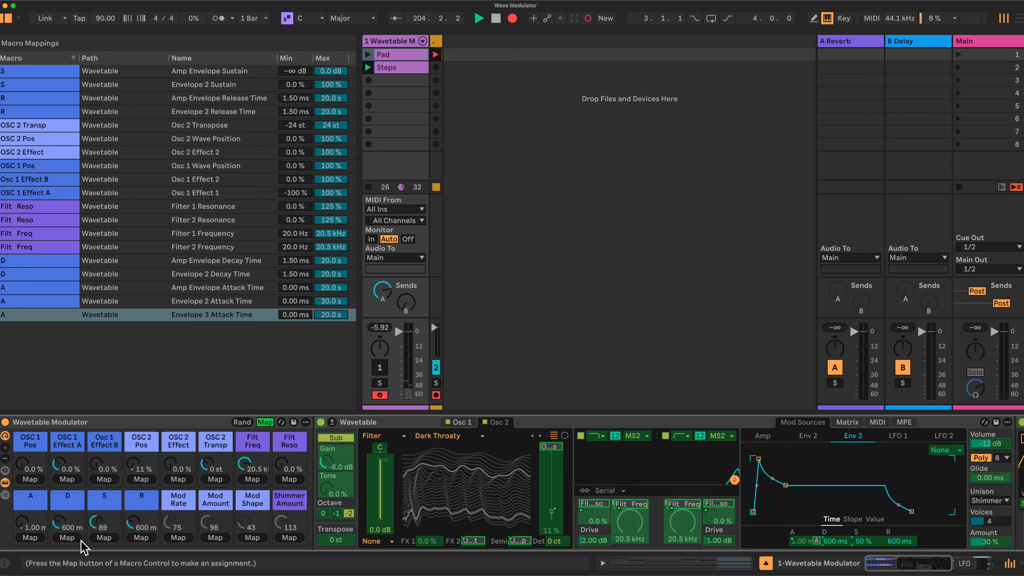
{"action": "left_click", "coordinate": [66, 538]}
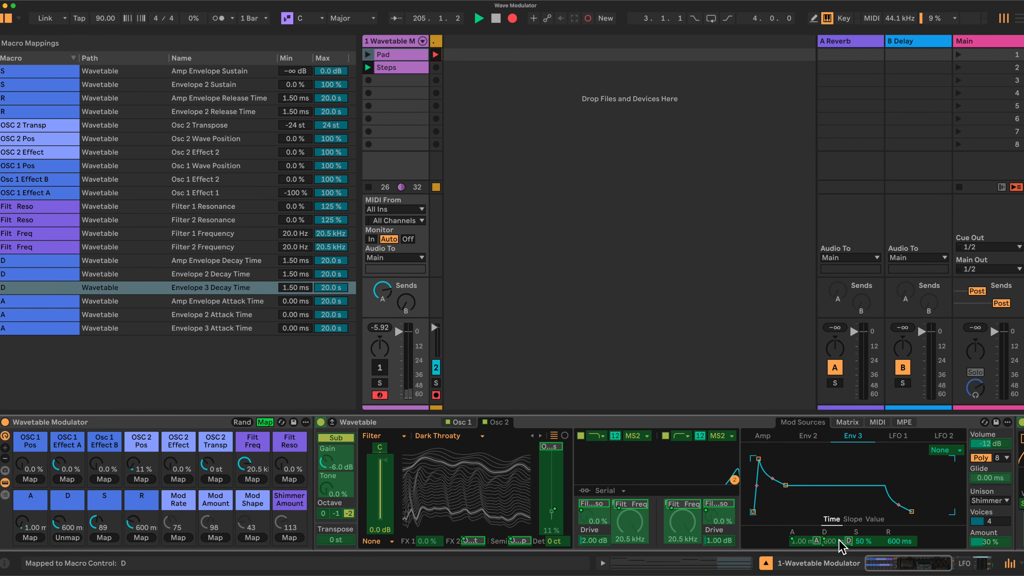
{"action": "left_click", "coordinate": [865, 541]}
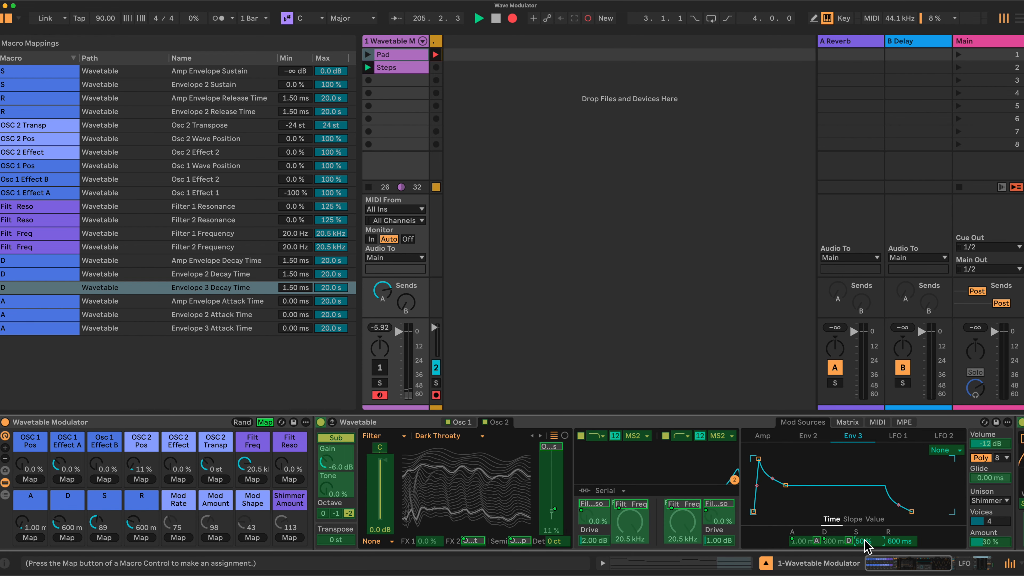
{"action": "left_click", "coordinate": [106, 539]}
{"action": "left_click", "coordinate": [902, 542]}
{"action": "left_click", "coordinate": [141, 539]}
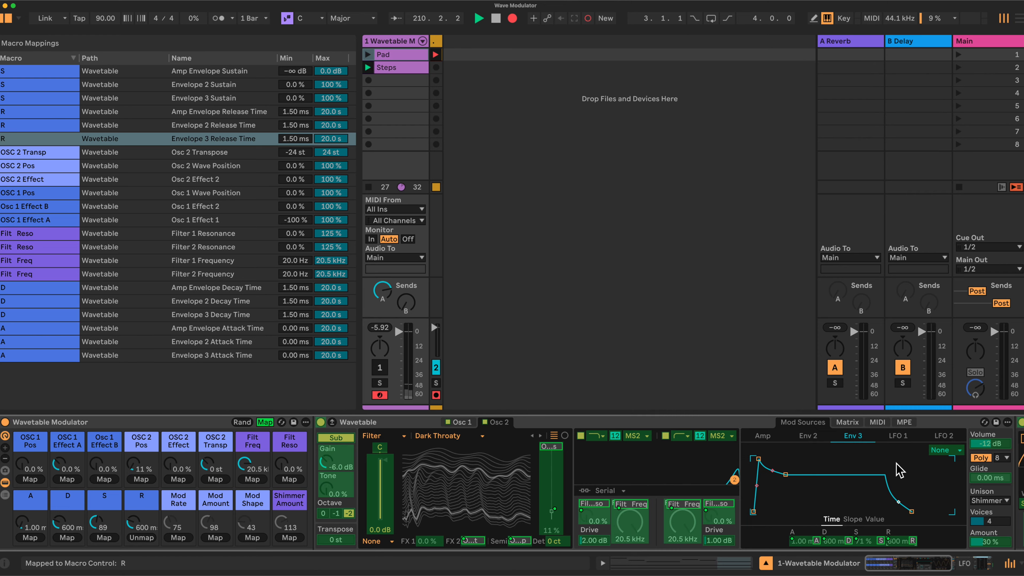
Step: Map LFO 1's rate, amount and shape to the Mod Rate, Mod Amount and Mod Shape macros
{"action": "left_click", "coordinate": [895, 436]}
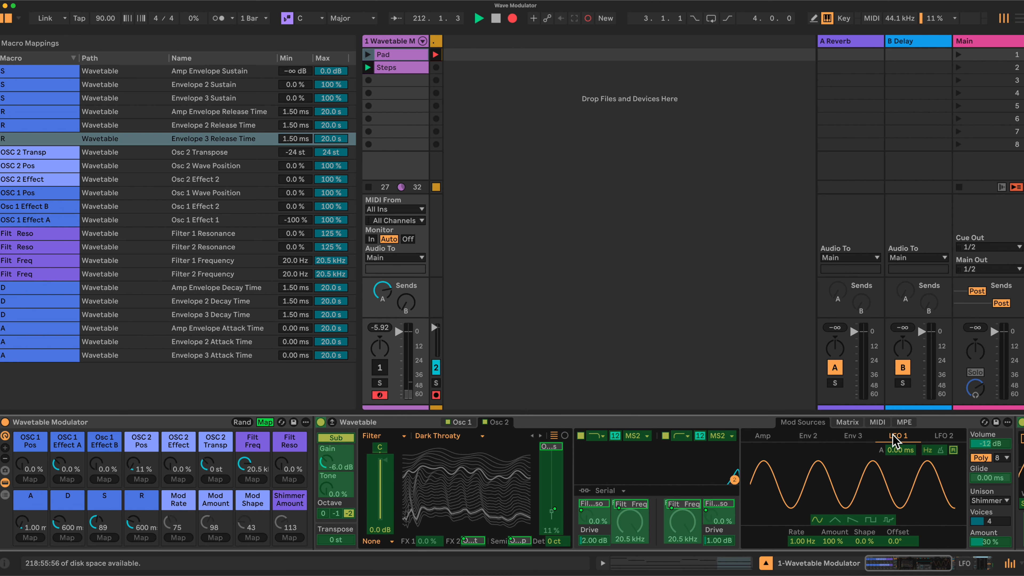
{"action": "left_click", "coordinate": [801, 545]}
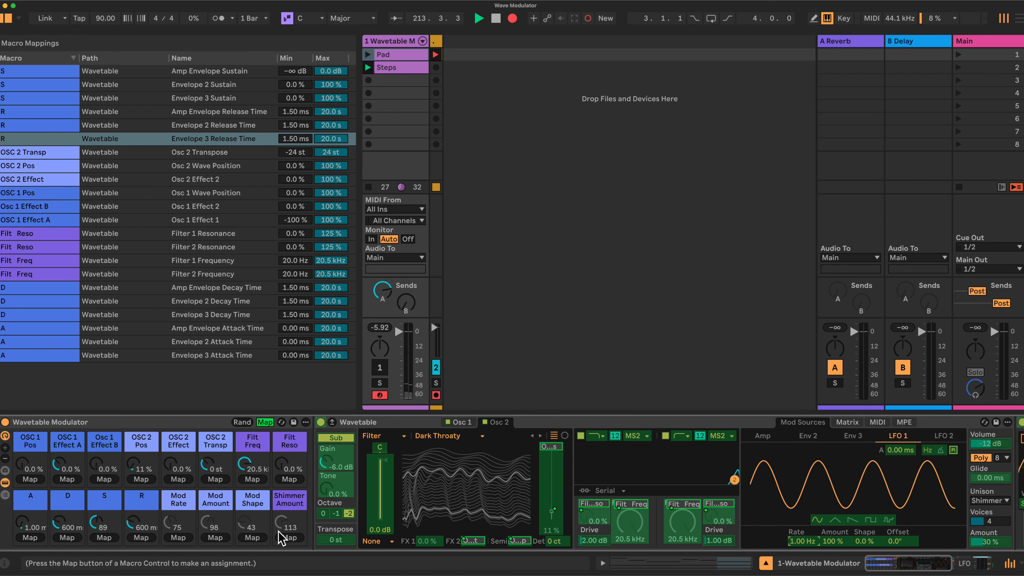
{"action": "left_click", "coordinate": [174, 539]}
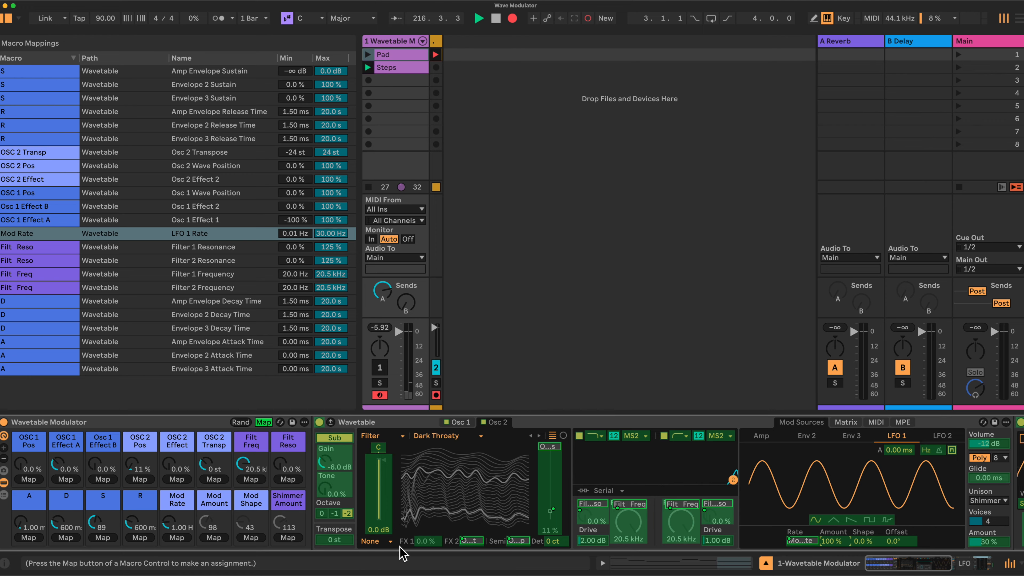
{"action": "left_click", "coordinate": [211, 537]}
{"action": "left_click", "coordinate": [863, 541]}
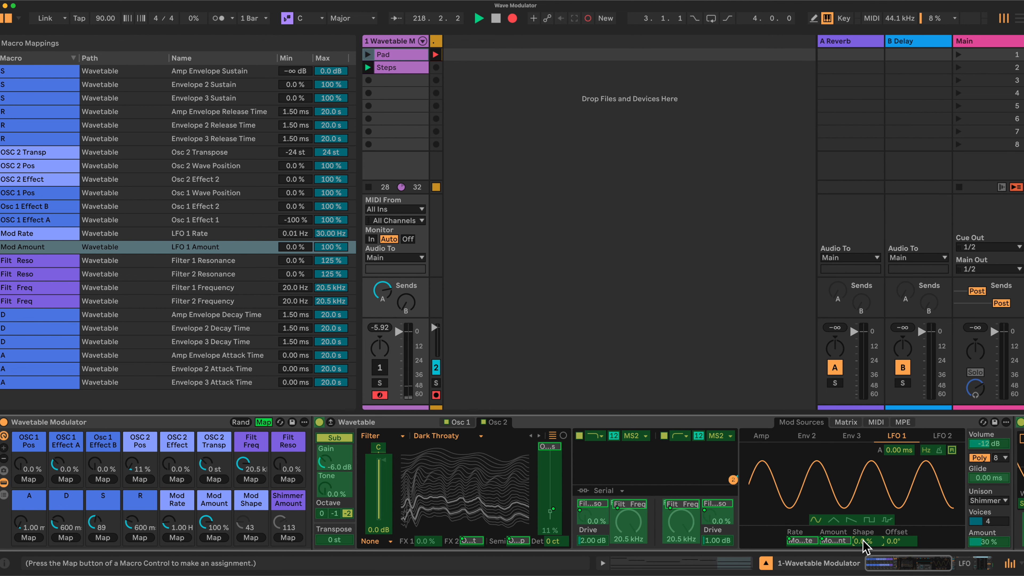
{"action": "left_click", "coordinate": [251, 538]}
Step: Map Wavetable's Unison Amount to the Shimmer Amount macro
{"action": "scroll", "coordinate": [397, 541], "scroll_direction": "right", "scroll_amount": 3}
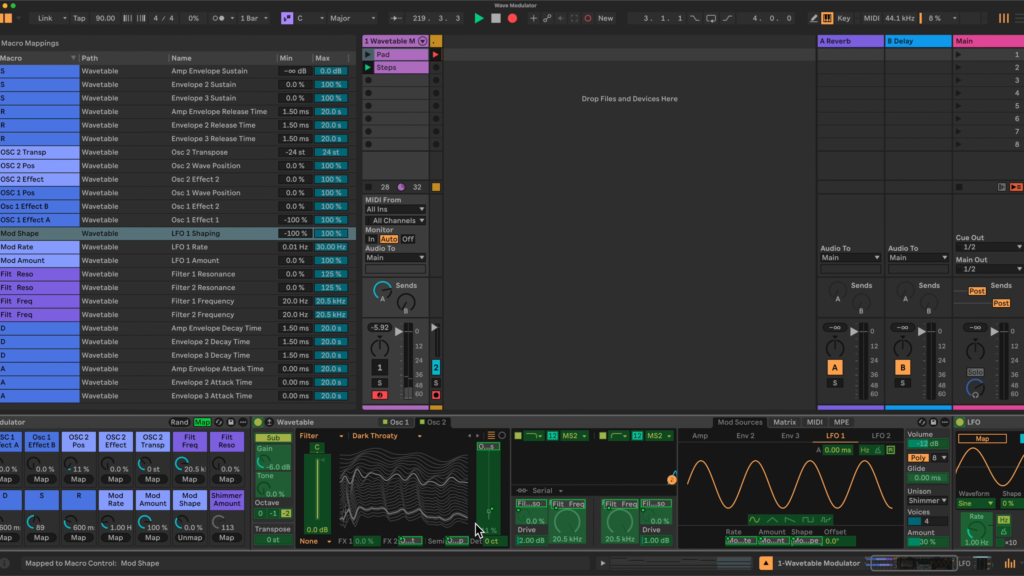
{"action": "left_click", "coordinate": [928, 542]}
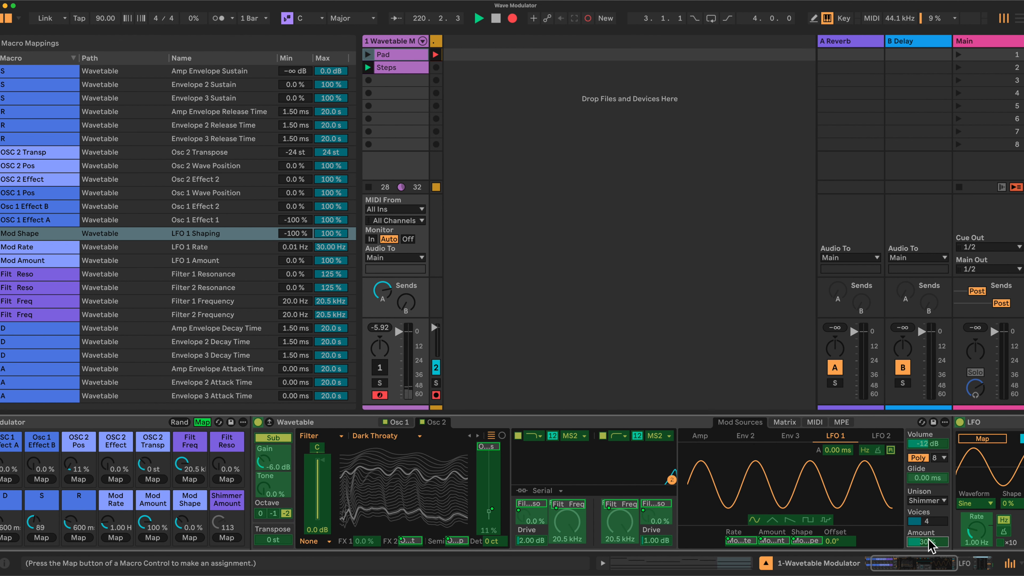
{"action": "scroll", "coordinate": [524, 536], "scroll_direction": "left", "scroll_amount": 3}
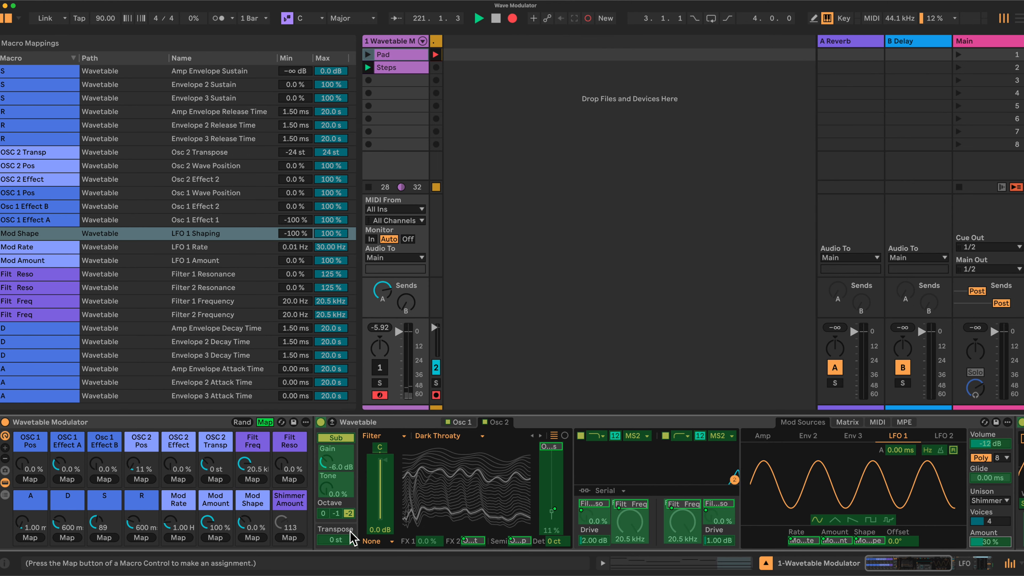
{"action": "left_click", "coordinate": [289, 538]}
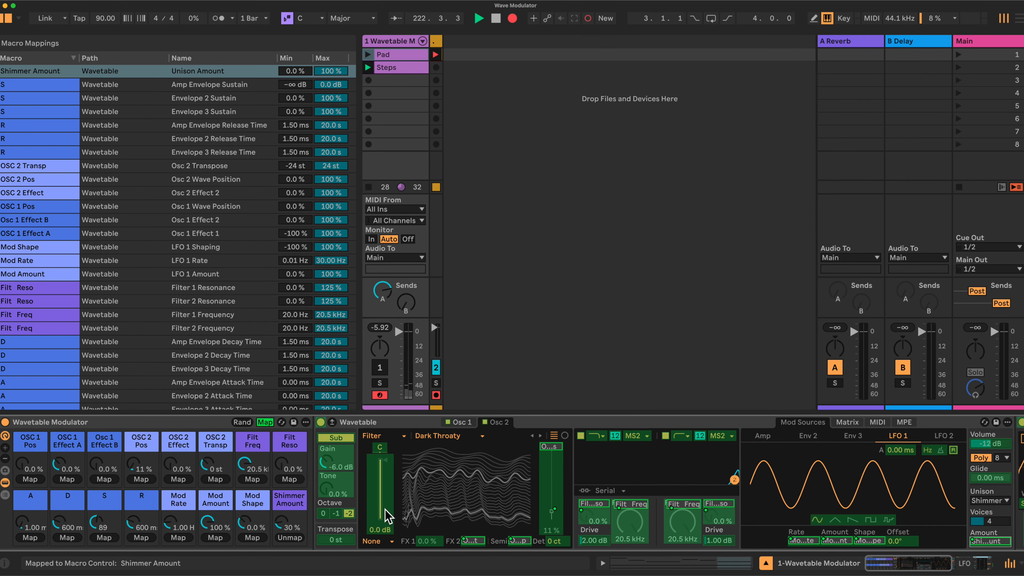
Step: Collapse the Wavetable device, leave macro mapping mode and set the LFO device's waveform to Triangle
{"action": "scroll", "coordinate": [387, 516], "scroll_direction": "right", "scroll_amount": 1}
{"action": "scroll", "coordinate": [387, 516], "scroll_direction": "right", "scroll_amount": 2}
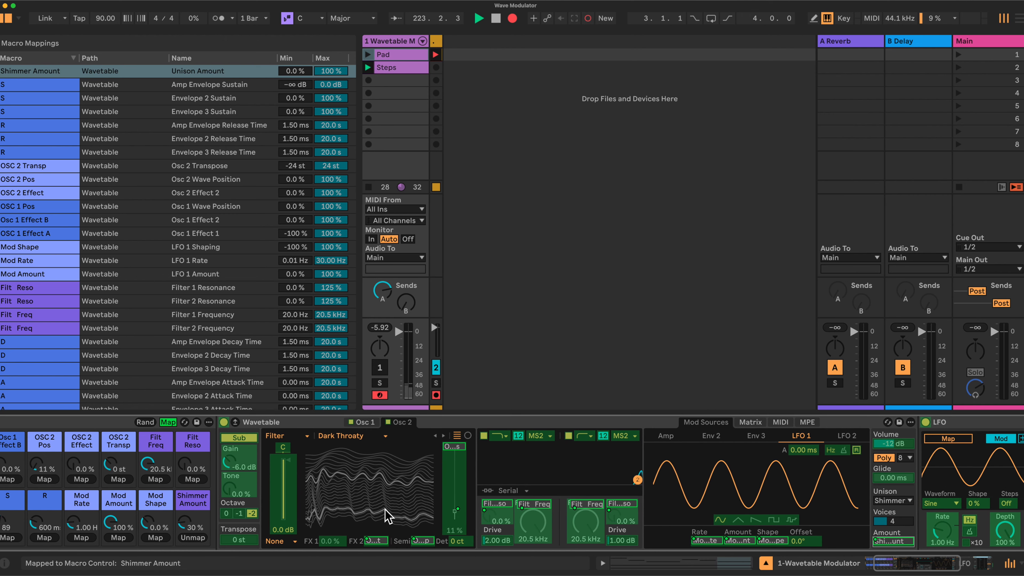
{"action": "double_click", "coordinate": [472, 424]}
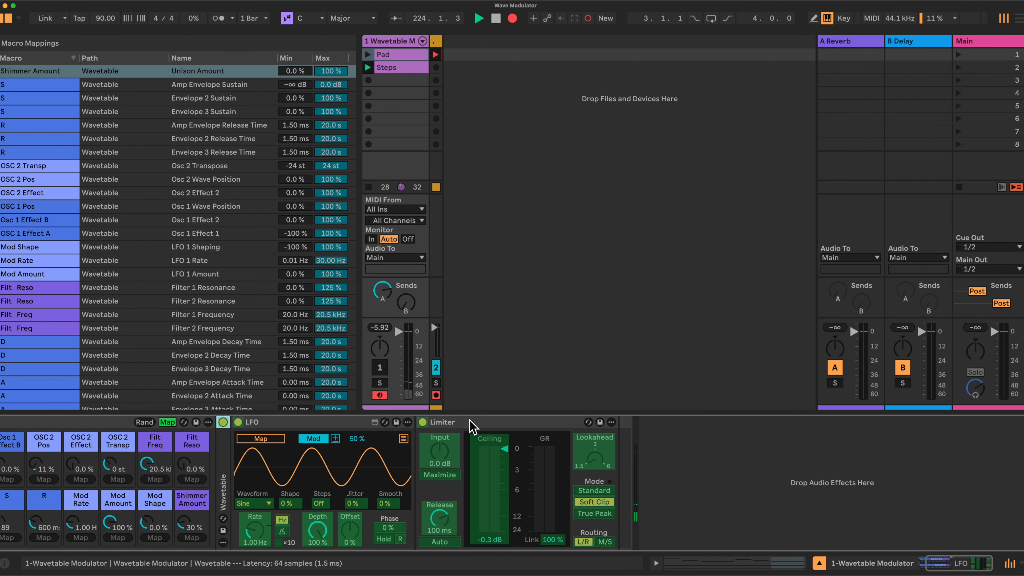
{"action": "scroll", "coordinate": [461, 455], "scroll_direction": "left", "scroll_amount": 3}
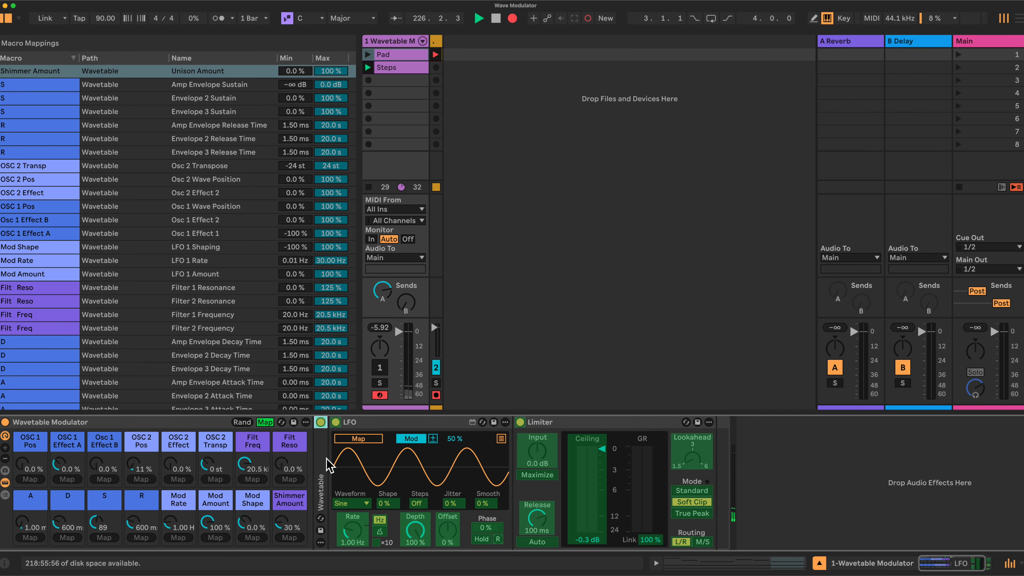
{"action": "left_click", "coordinate": [265, 422]}
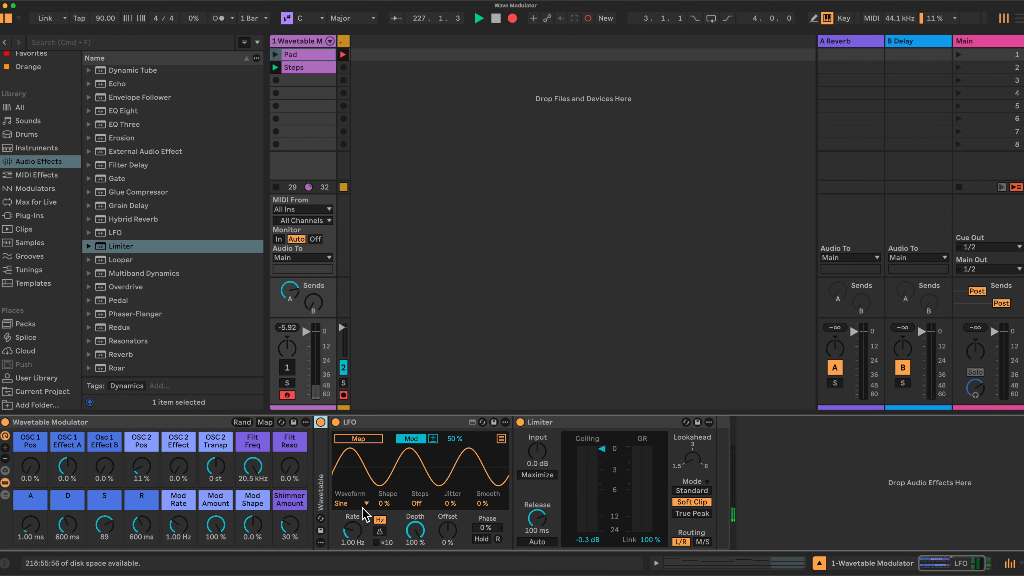
{"action": "left_click", "coordinate": [352, 503]}
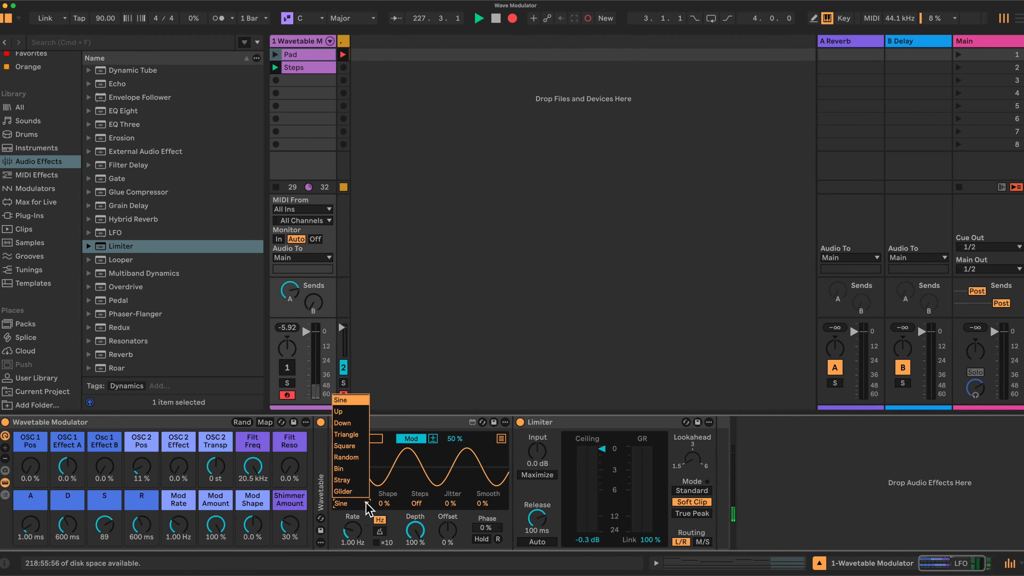
{"action": "left_click", "coordinate": [349, 434]}
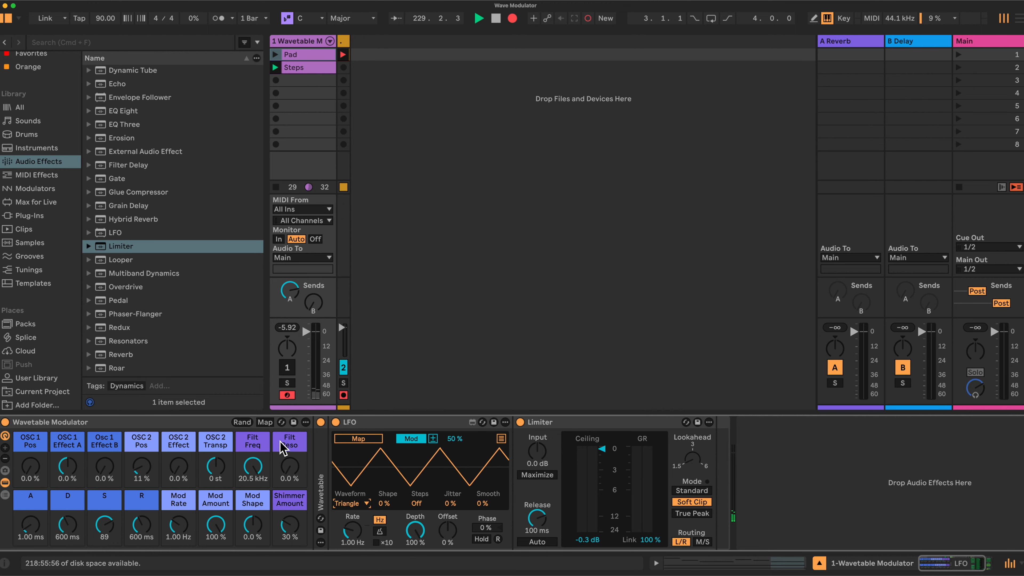
Step: Re-enter macro mapping mode and map the LFO device's Rate and Depth to the Mod Rate and Mod Amount macros
{"action": "left_click", "coordinate": [265, 423]}
{"action": "left_click", "coordinate": [349, 528]}
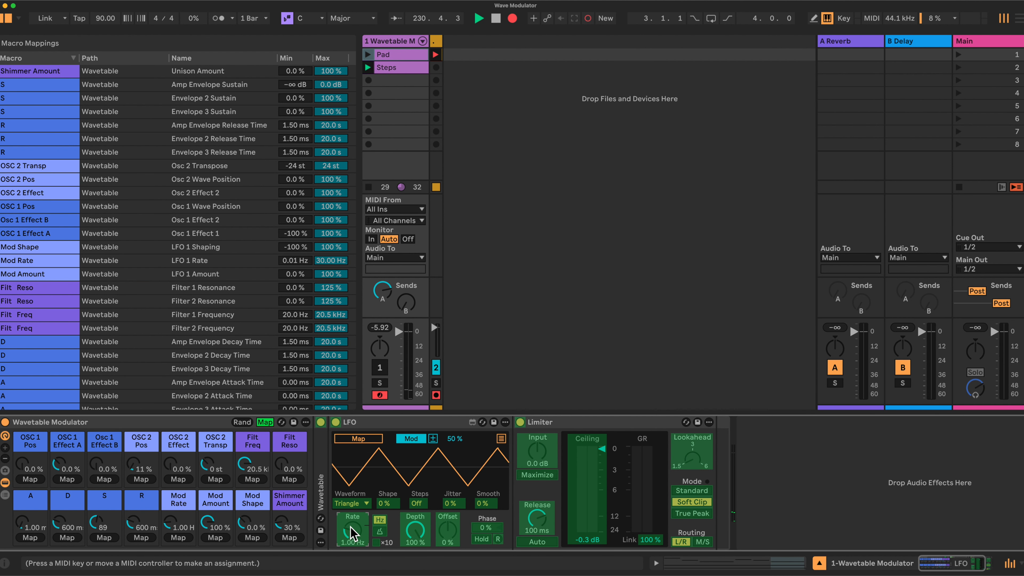
{"action": "left_click", "coordinate": [178, 538]}
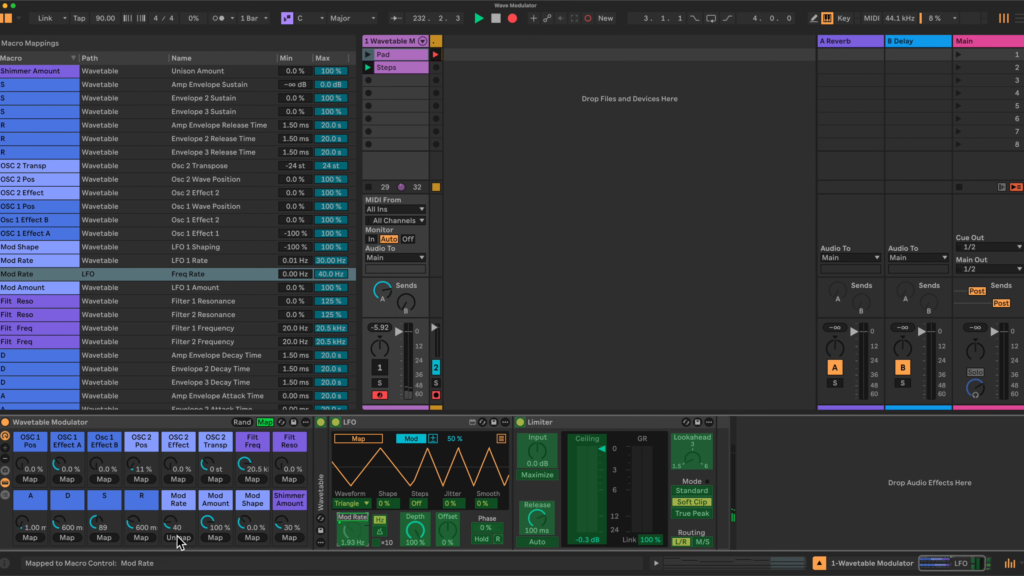
{"action": "left_click", "coordinate": [419, 536]}
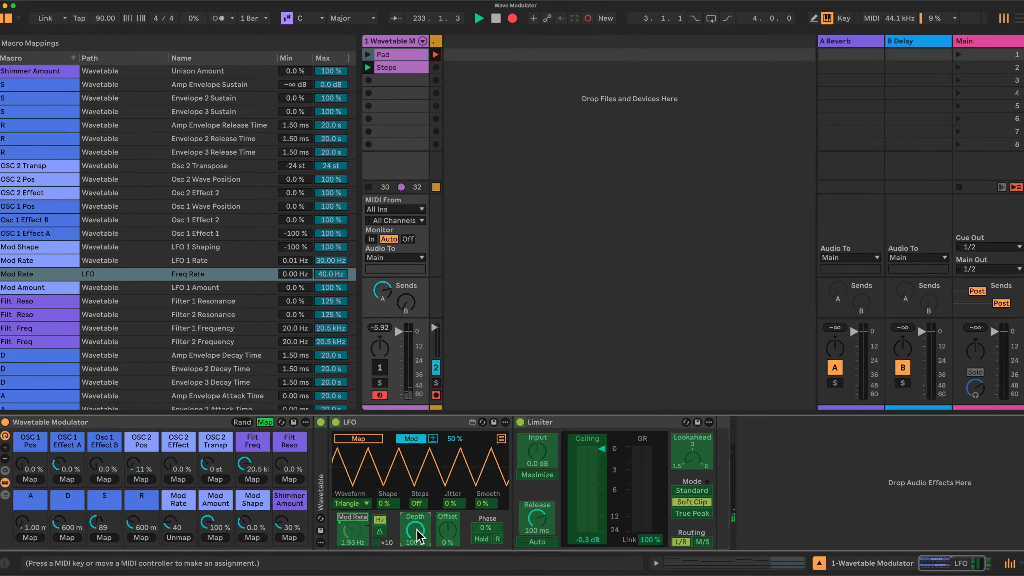
{"action": "left_click", "coordinate": [215, 537]}
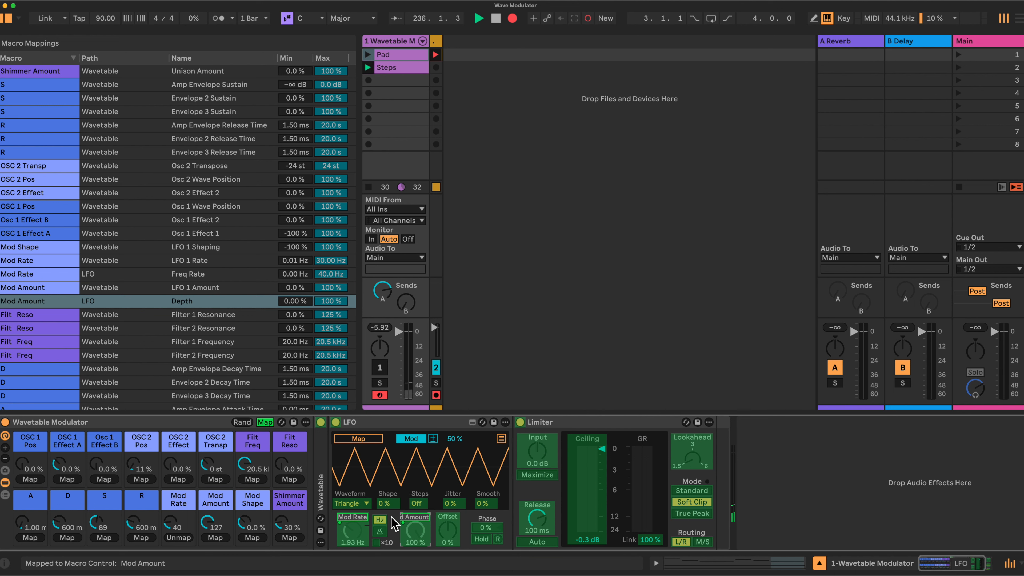
Step: Assign the LFO device's first modulation target to the Filt Freq macro and expand its list of targets
{"action": "left_click", "coordinate": [360, 440]}
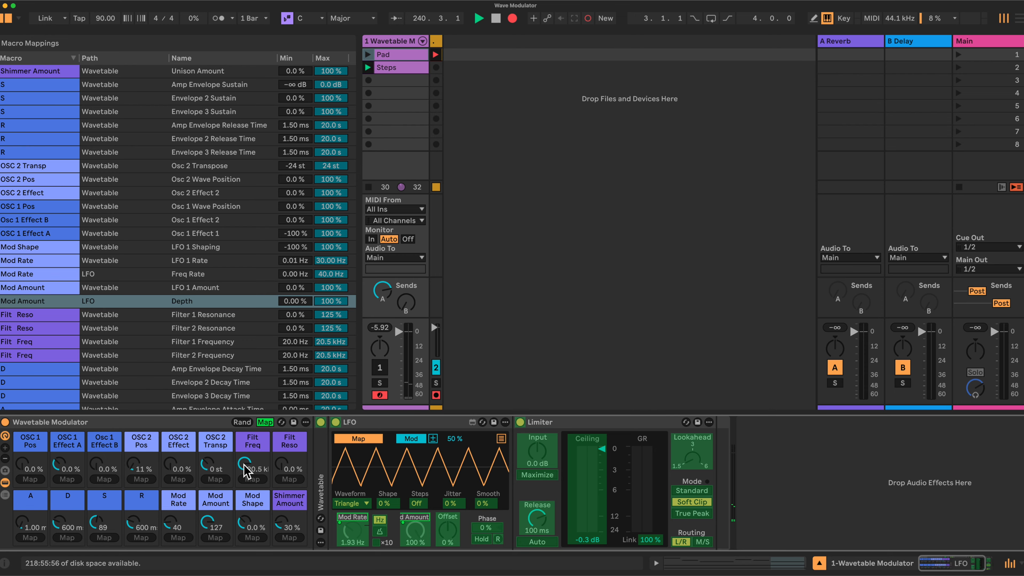
{"action": "left_click", "coordinate": [250, 470]}
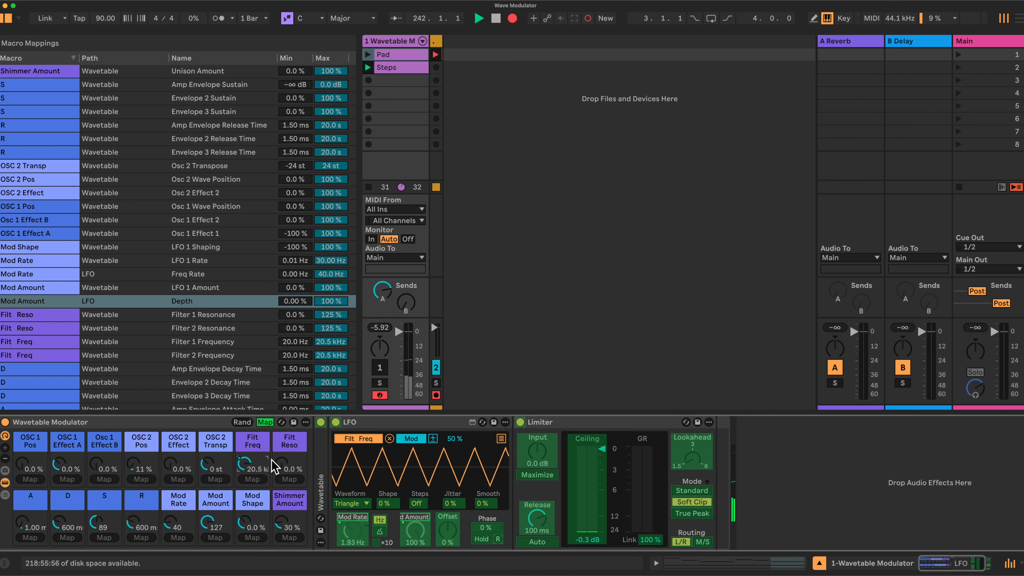
{"action": "left_click", "coordinate": [502, 441]}
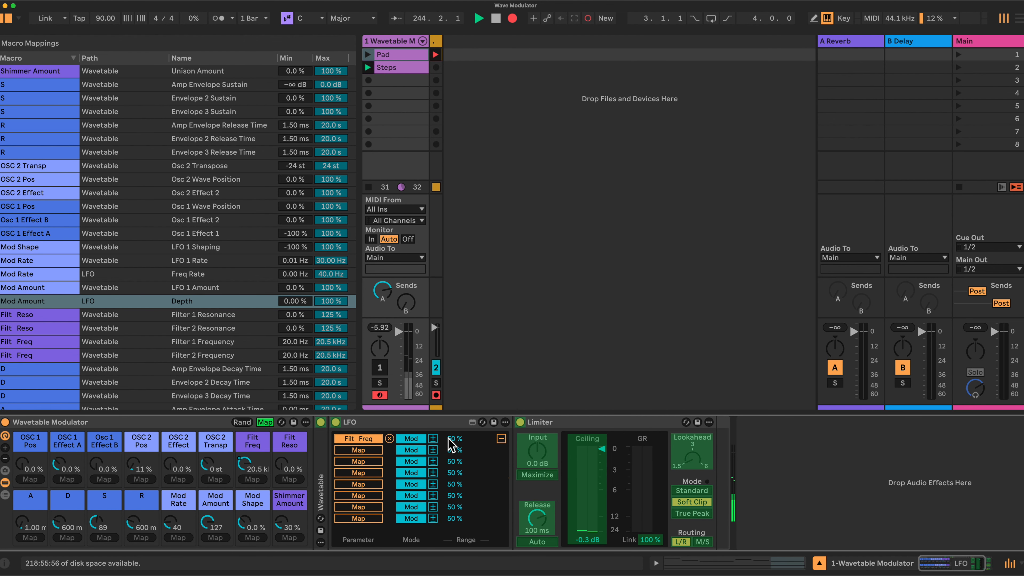
Step: Assign the LFO device's next four modulation targets to the A, D, S and R macros
{"action": "left_click", "coordinate": [359, 449]}
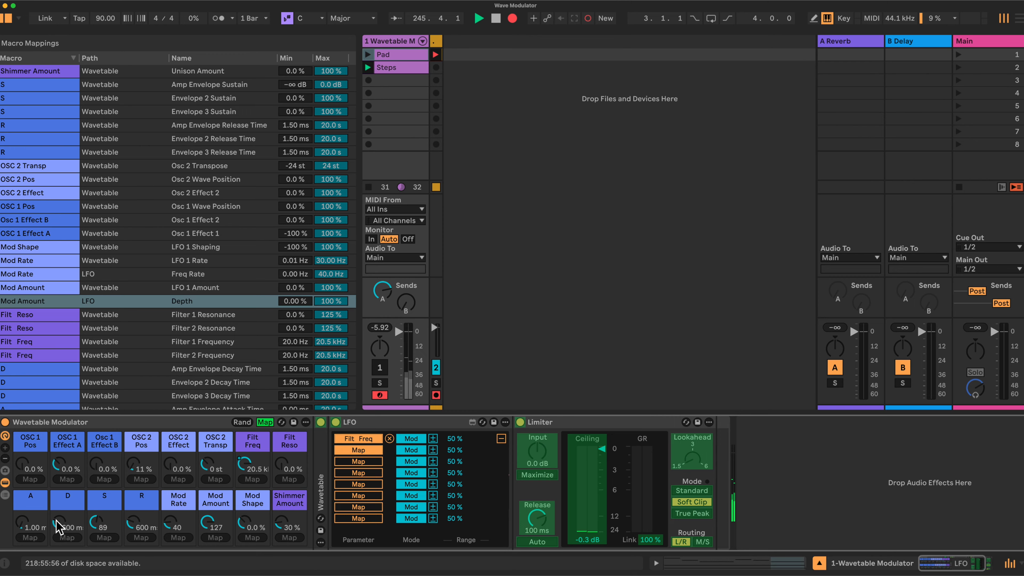
{"action": "left_click", "coordinate": [22, 523]}
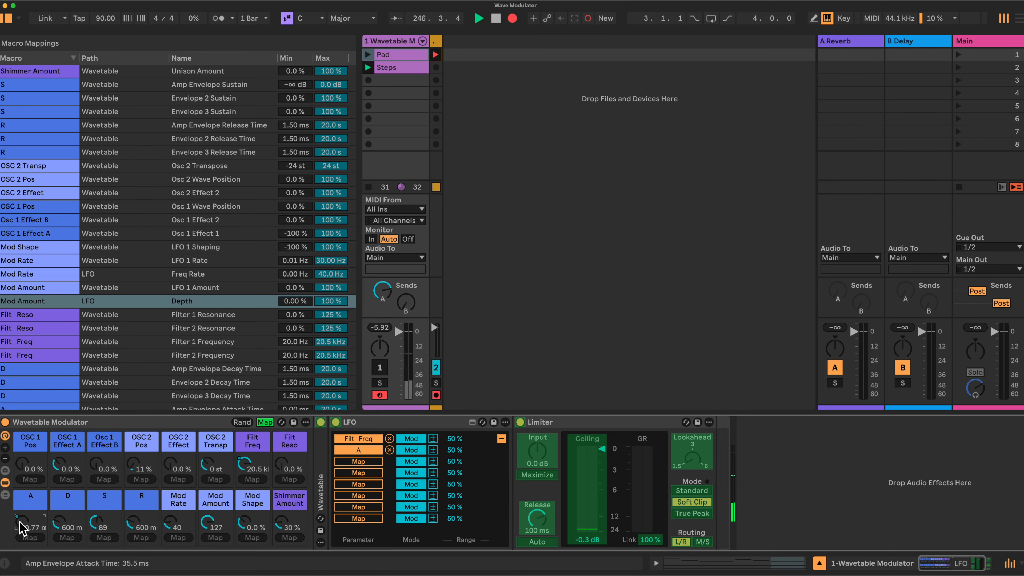
{"action": "left_click", "coordinate": [357, 461]}
{"action": "left_click", "coordinate": [76, 515]}
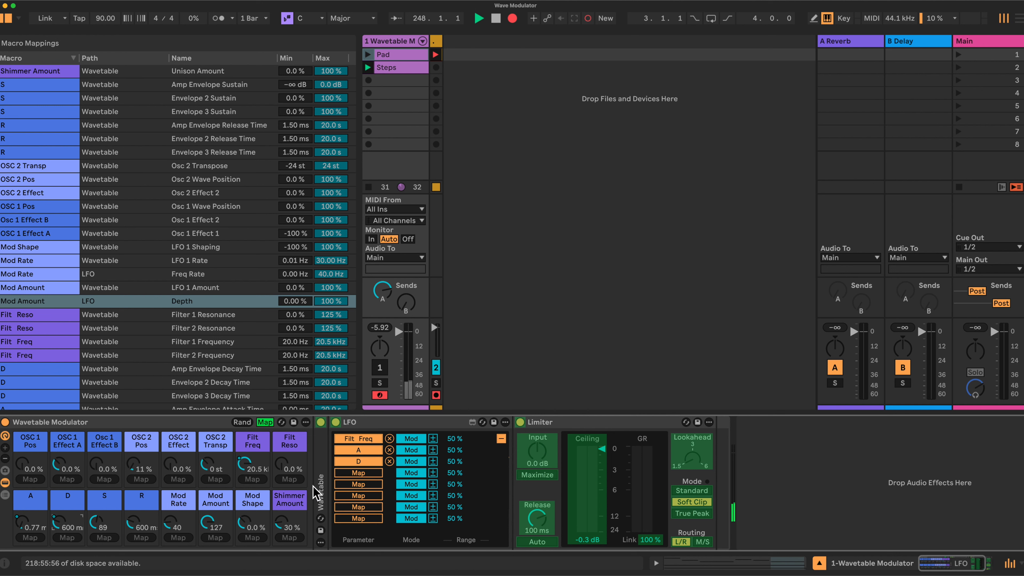
{"action": "left_click", "coordinate": [363, 473]}
{"action": "left_click", "coordinate": [97, 524]}
{"action": "left_click", "coordinate": [361, 484]}
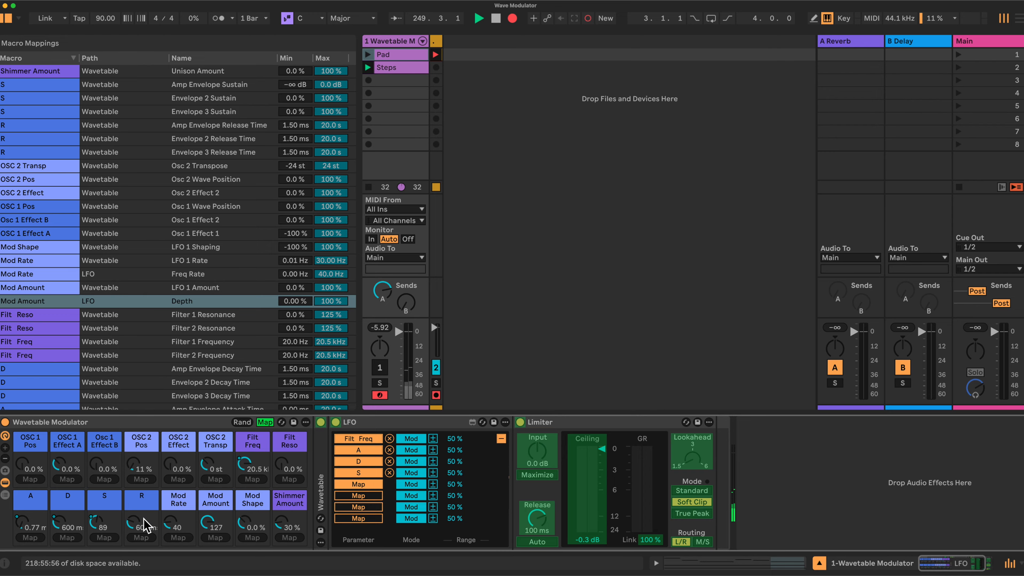
{"action": "left_click", "coordinate": [133, 523]}
Step: Assign the LFO's last three modulation targets to the OSC 1 Effect A, Osc 1 Effect B and OSC 2 Effect macros, and collapse the target list
{"action": "left_click", "coordinate": [368, 495]}
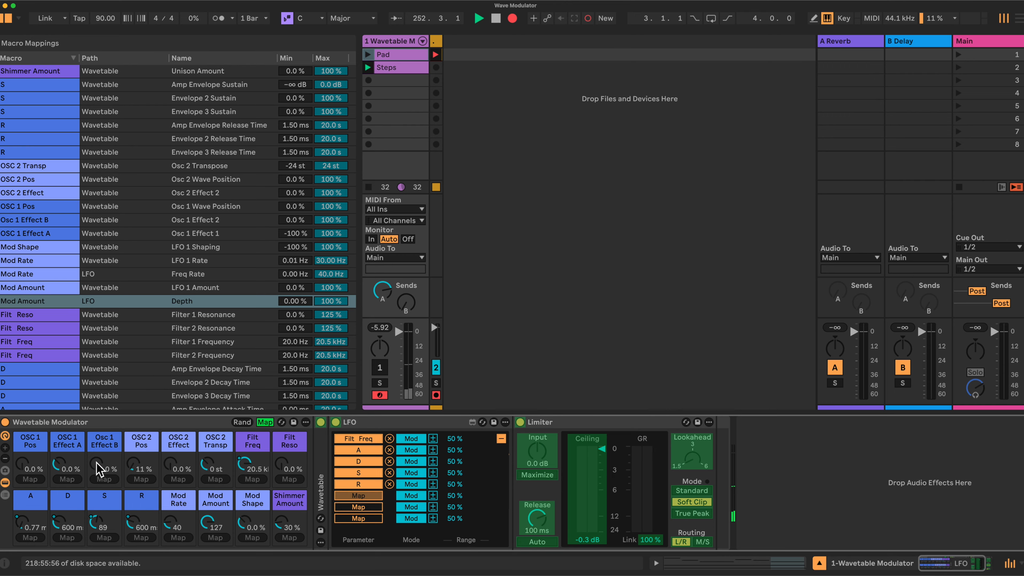
{"action": "left_click", "coordinate": [66, 480]}
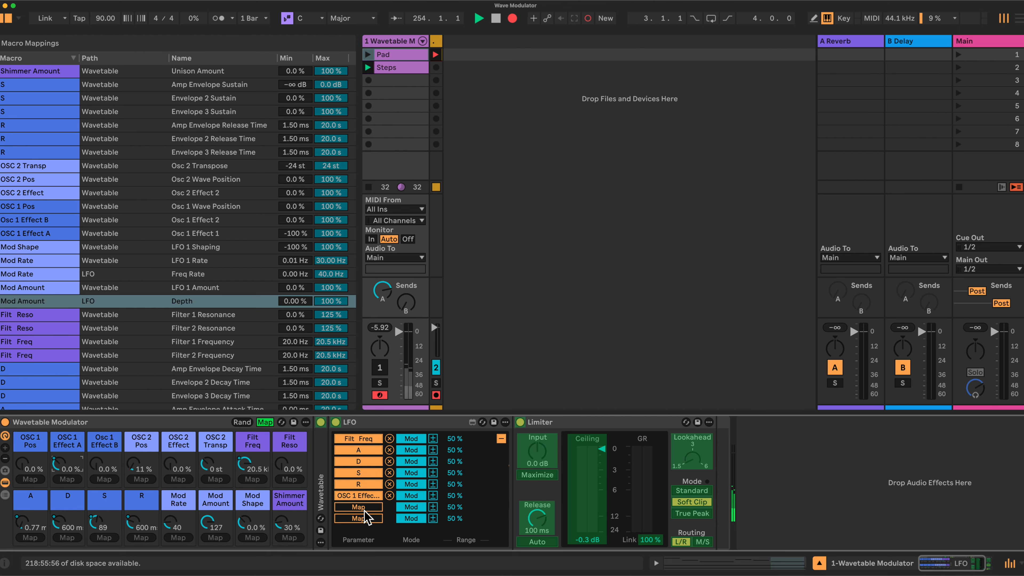
{"action": "left_click", "coordinate": [346, 508]}
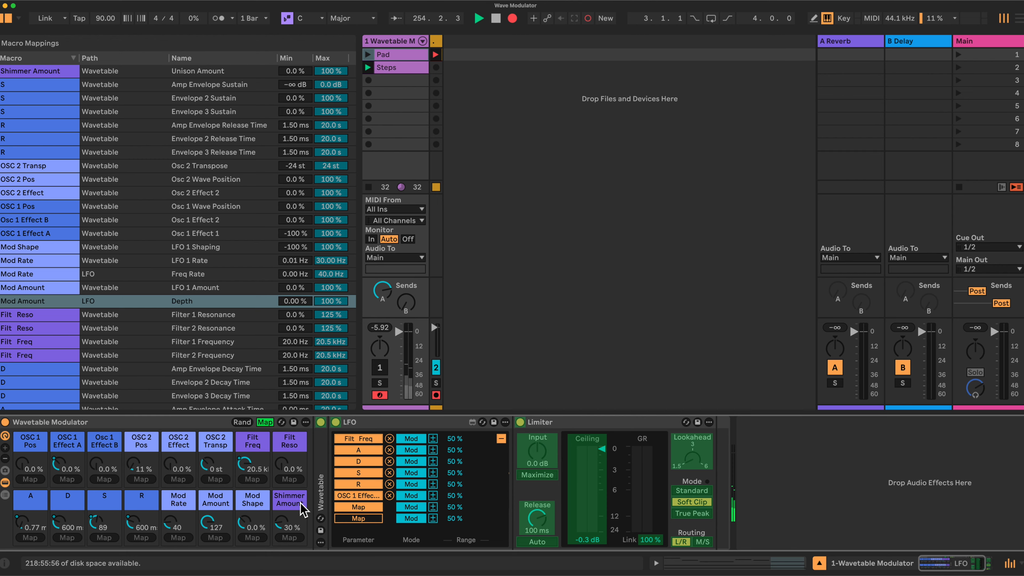
{"action": "left_click", "coordinate": [100, 466]}
{"action": "left_click", "coordinate": [355, 519]}
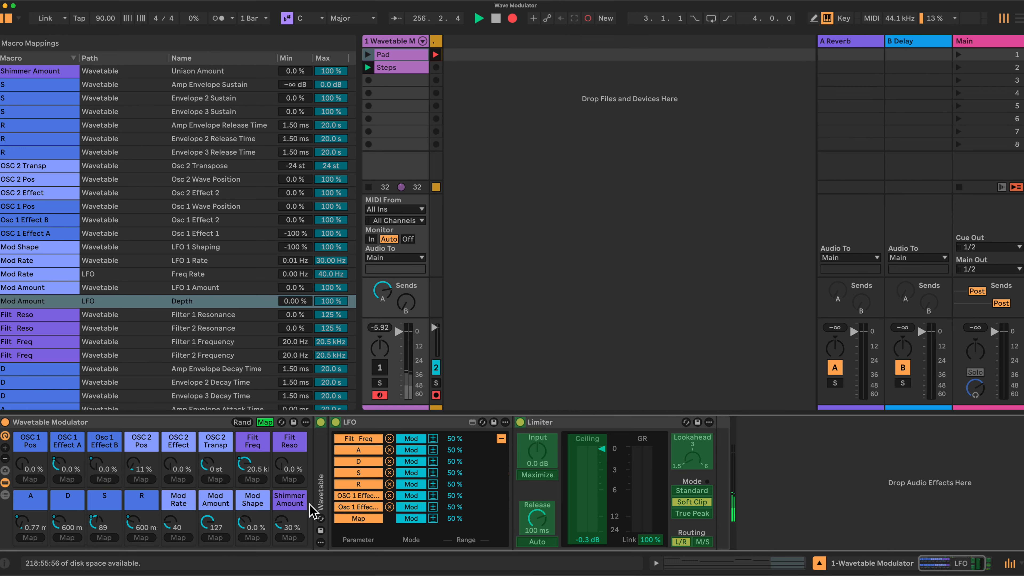
{"action": "left_click", "coordinate": [172, 468]}
{"action": "left_click", "coordinate": [349, 519]}
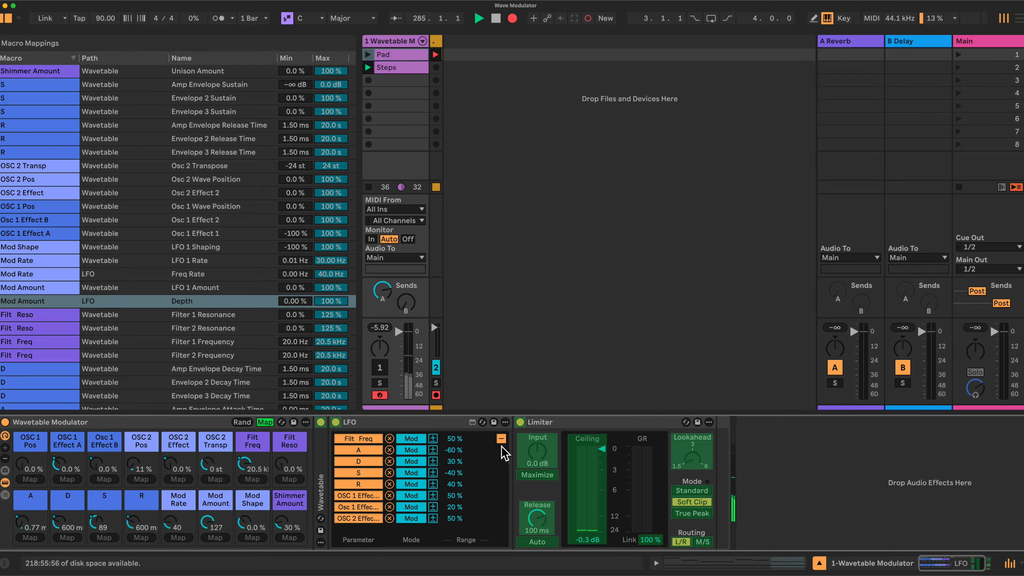
{"action": "left_click", "coordinate": [501, 439]}
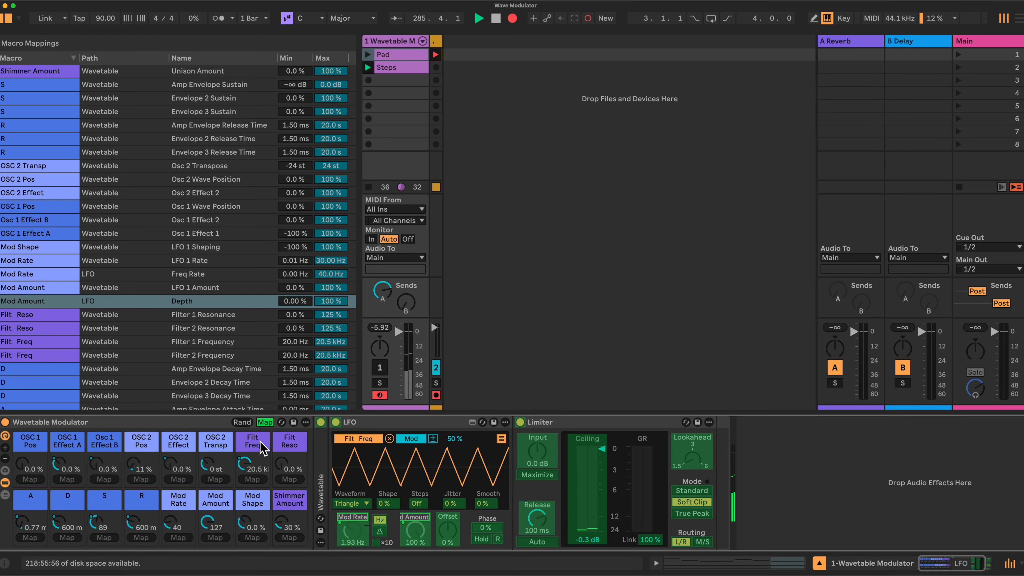
Step: Review the minimum and maximum ranges of all macro mappings, and leave macro mapping mode
{"action": "scroll", "coordinate": [241, 288], "scroll_direction": "down", "scroll_amount": 2}
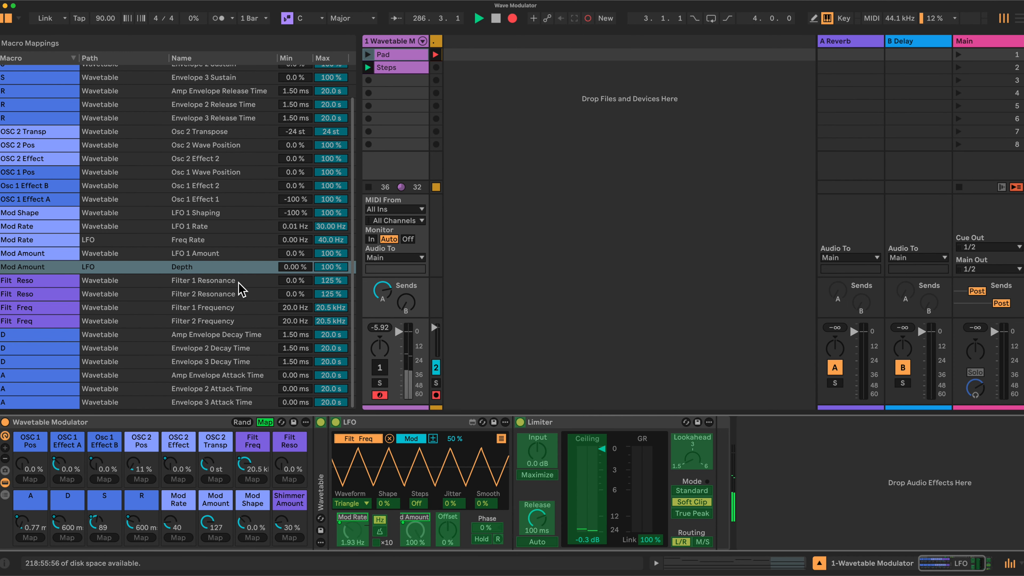
{"action": "scroll", "coordinate": [241, 289], "scroll_direction": "up", "scroll_amount": 2}
{"action": "scroll", "coordinate": [241, 288], "scroll_direction": "down", "scroll_amount": 2}
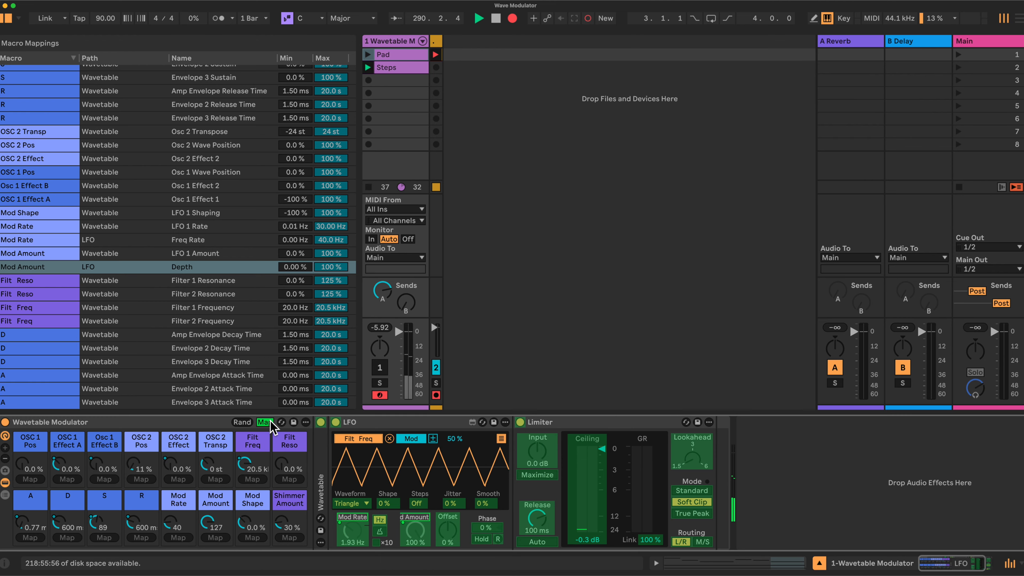
{"action": "scroll", "coordinate": [237, 210], "scroll_direction": "up", "scroll_amount": 3}
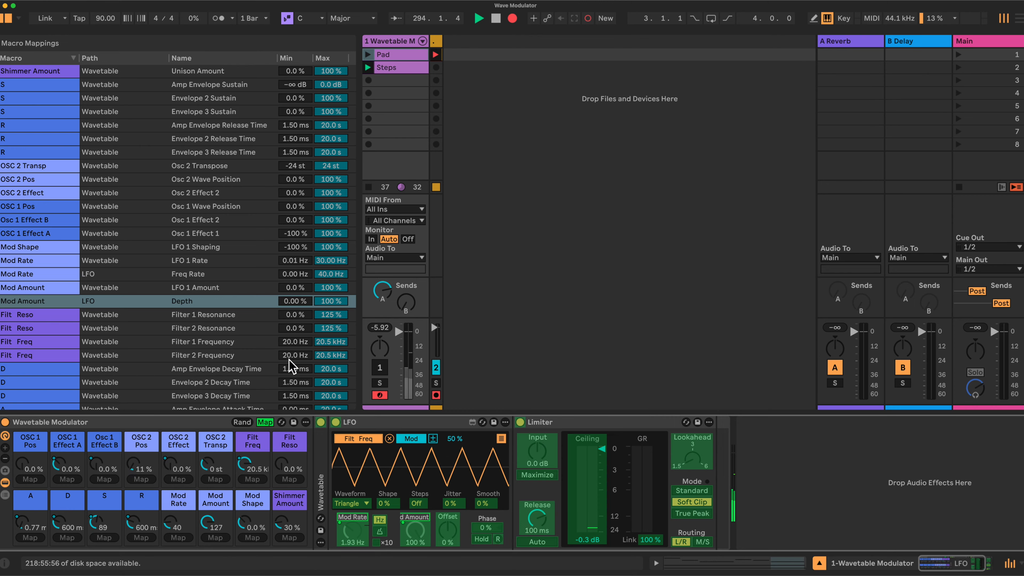
{"action": "scroll", "coordinate": [291, 366], "scroll_direction": "down", "scroll_amount": 2}
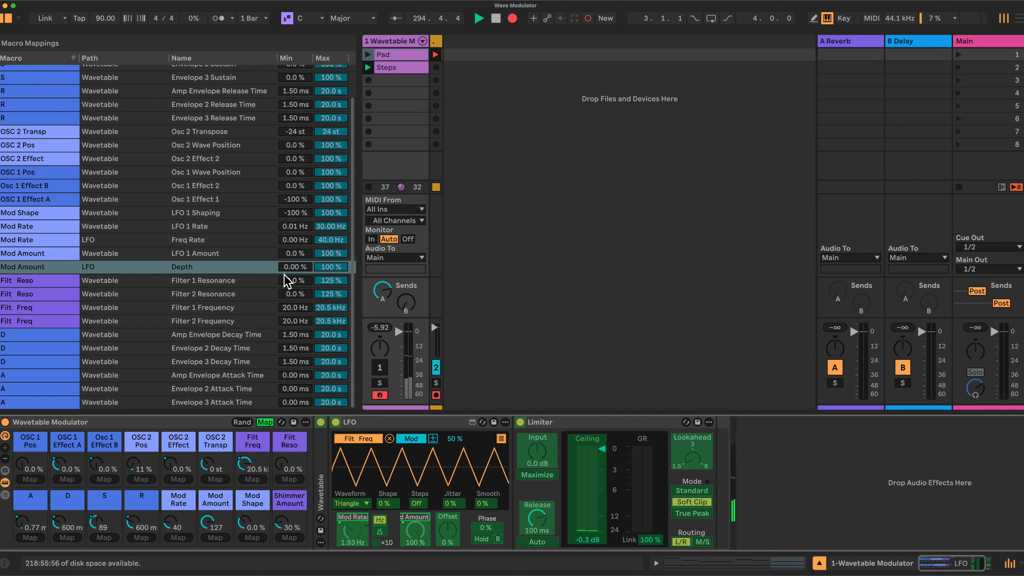
{"action": "scroll", "coordinate": [288, 279], "scroll_direction": "up", "scroll_amount": 2}
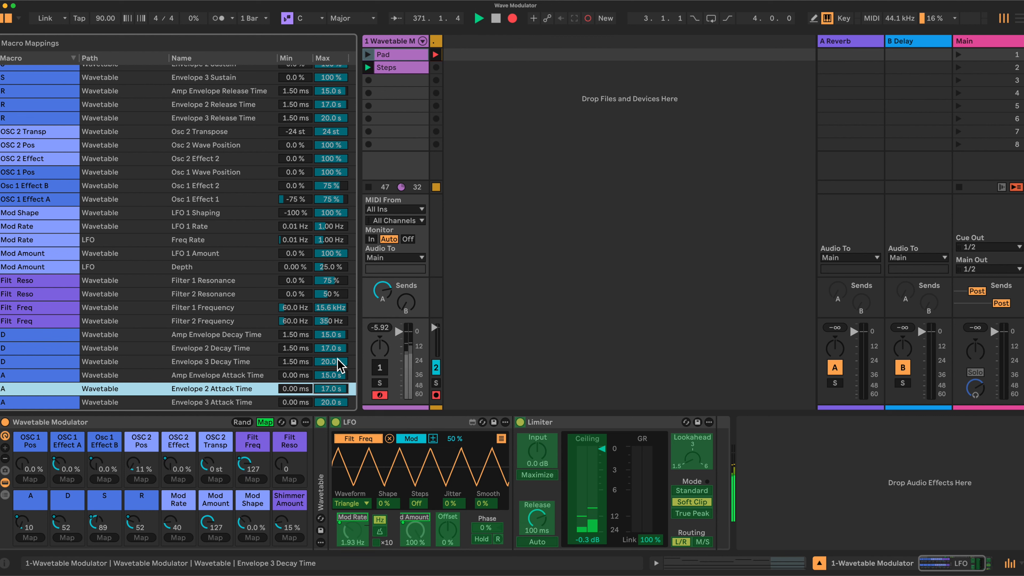
{"action": "scroll", "coordinate": [338, 358], "scroll_direction": "up", "scroll_amount": 3}
{"action": "scroll", "coordinate": [338, 358], "scroll_direction": "down", "scroll_amount": 3}
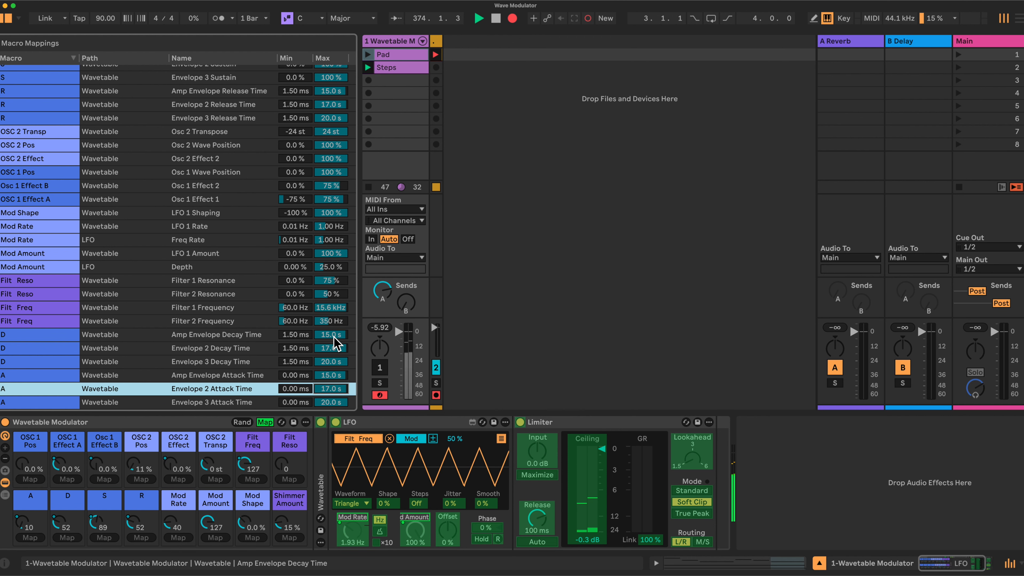
{"action": "scroll", "coordinate": [336, 344], "scroll_direction": "up", "scroll_amount": 3}
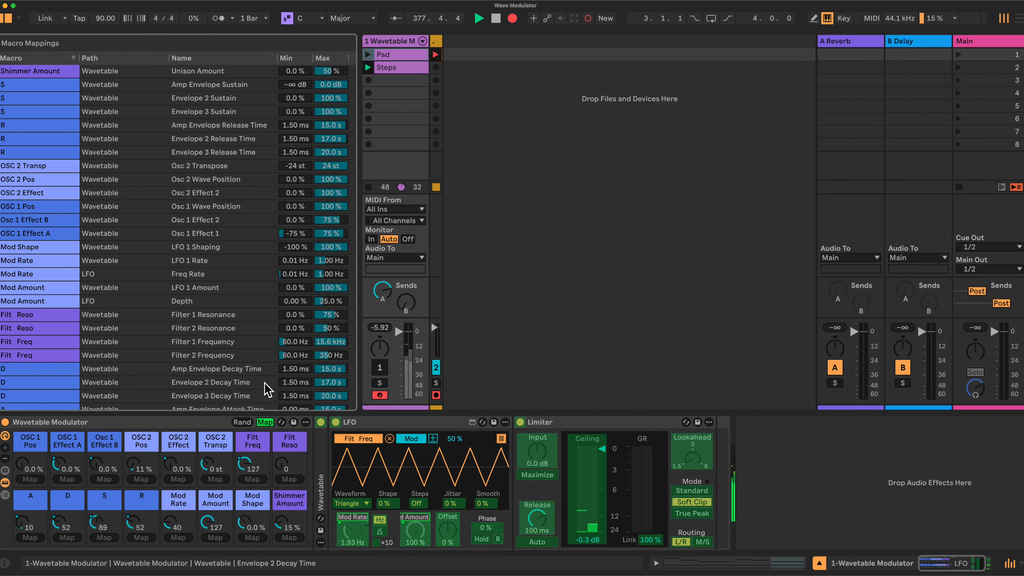
{"action": "left_click", "coordinate": [264, 422]}
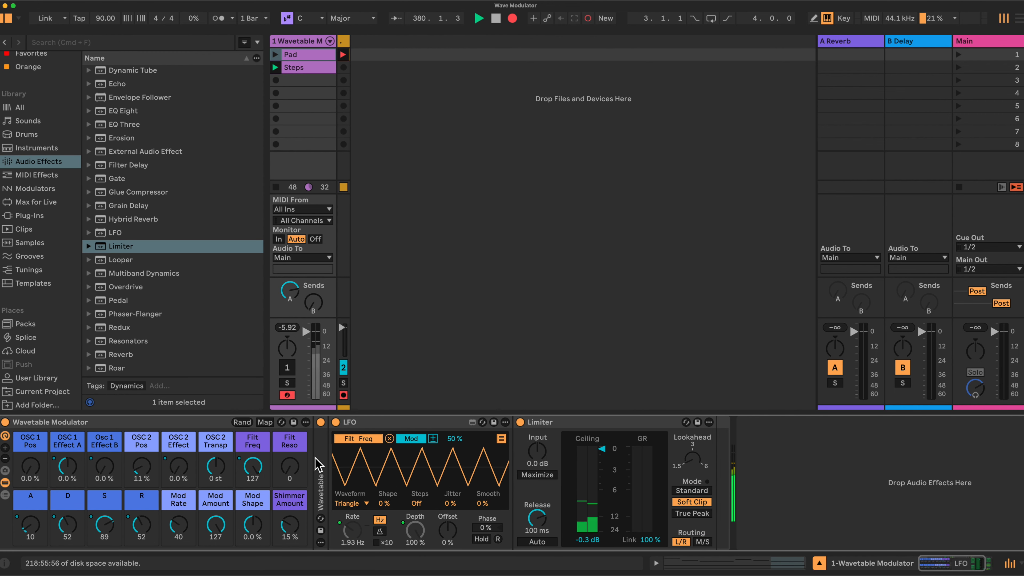
Step: Set the Mod Rate macro to 46 and Mod Amount to 70, and unfold the Wavetable device
{"action": "left_click_drag", "start_coordinate": [178, 525], "coordinate": [217, 566]}
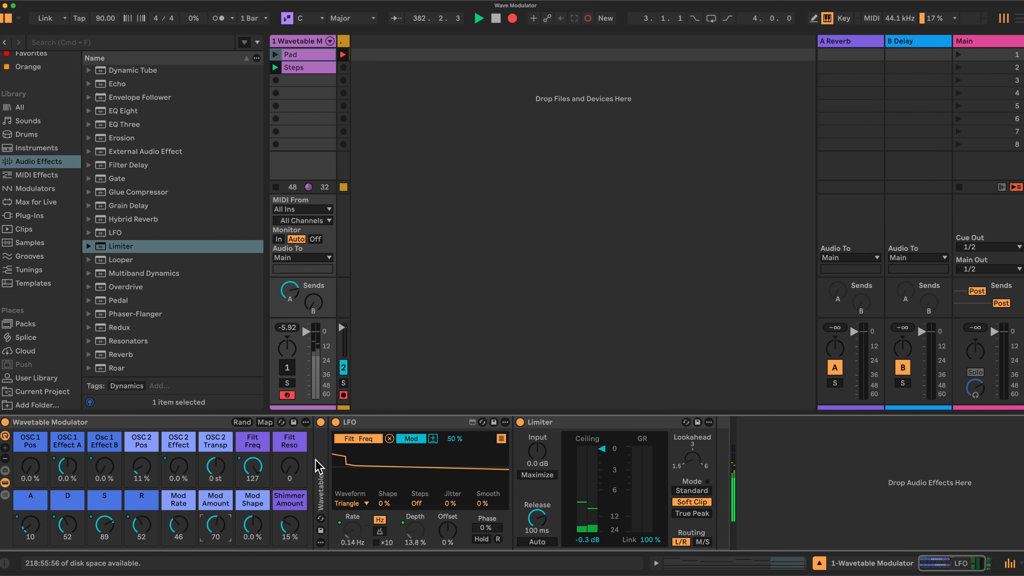
{"action": "double_click", "coordinate": [323, 466]}
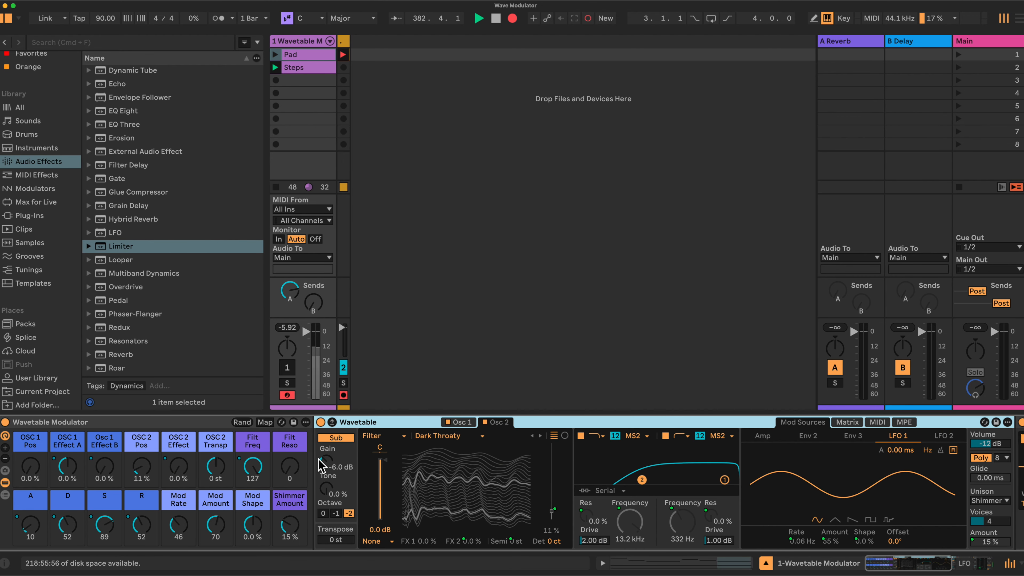
Step: Examine the Instrument Rack preset folder in the User Library, and return the browser to the Instruments category
{"action": "left_click", "coordinate": [294, 421]}
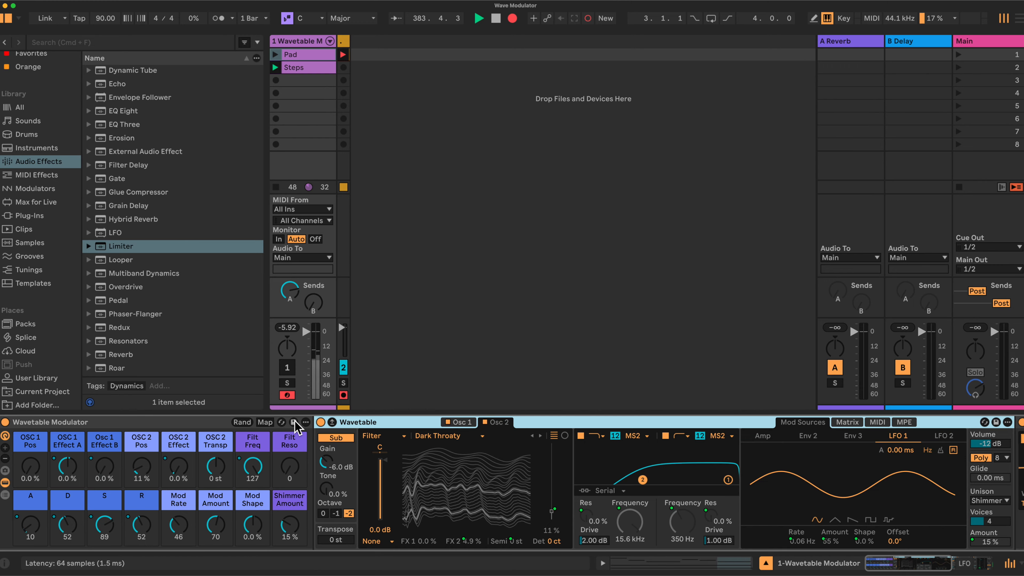
{"action": "scroll", "coordinate": [173, 218], "scroll_direction": "up", "scroll_amount": 20}
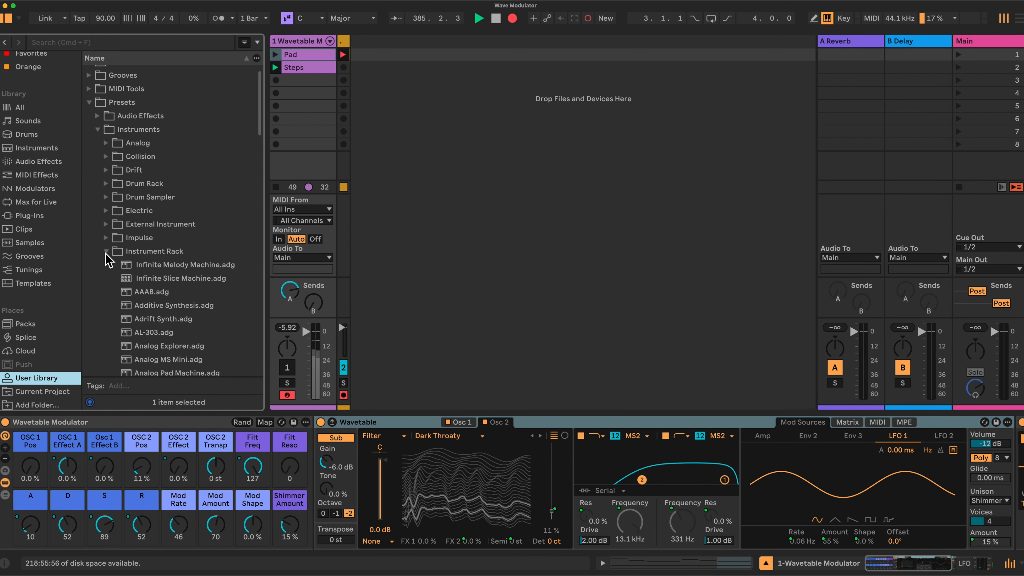
{"action": "left_click", "coordinate": [106, 251]}
{"action": "left_click", "coordinate": [100, 130]}
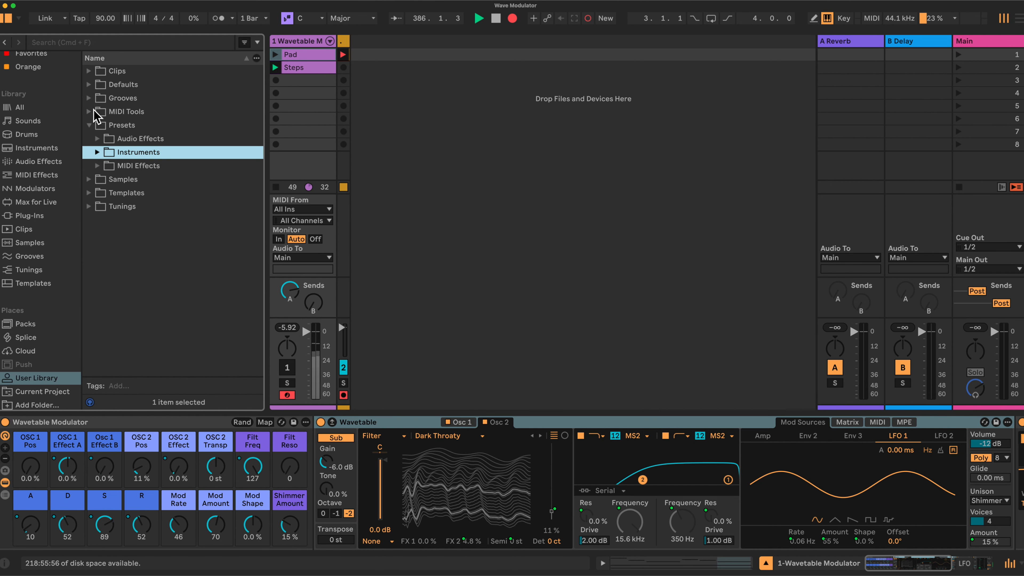
{"action": "left_click", "coordinate": [111, 125]}
{"action": "left_click", "coordinate": [123, 155]}
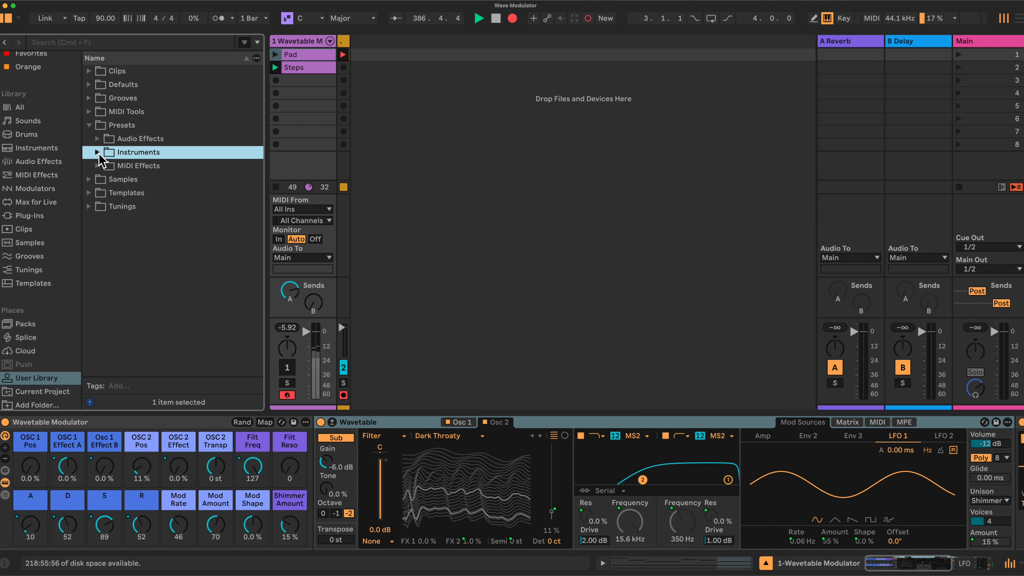
{"action": "left_click", "coordinate": [98, 152]}
{"action": "left_click", "coordinate": [106, 274]}
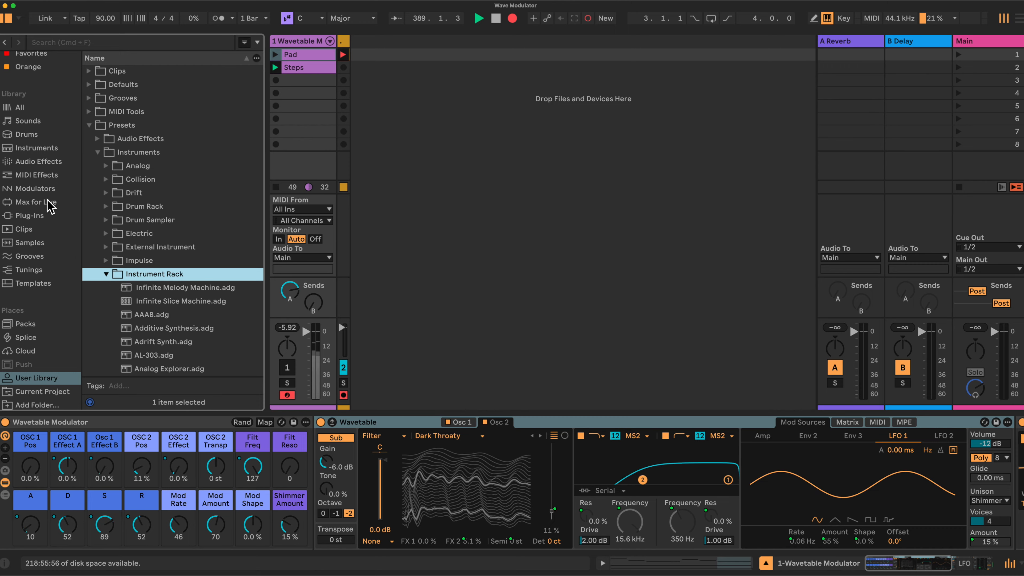
{"action": "left_click", "coordinate": [30, 148]}
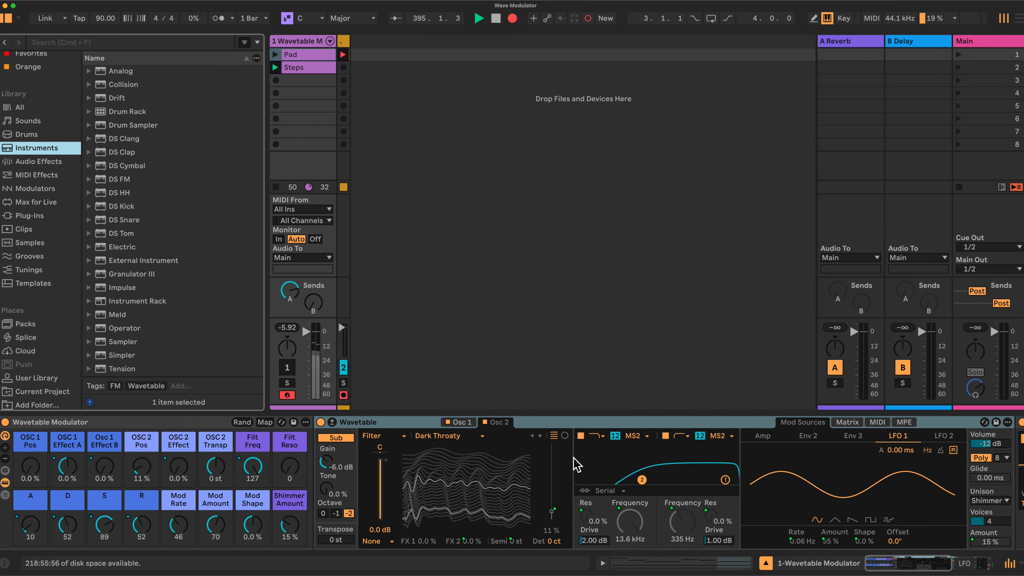
Step: Recall the Steps macro variation and turn the Wavetable Modulator track back on
{"action": "scroll", "coordinate": [577, 463], "scroll_direction": "right", "scroll_amount": 5}
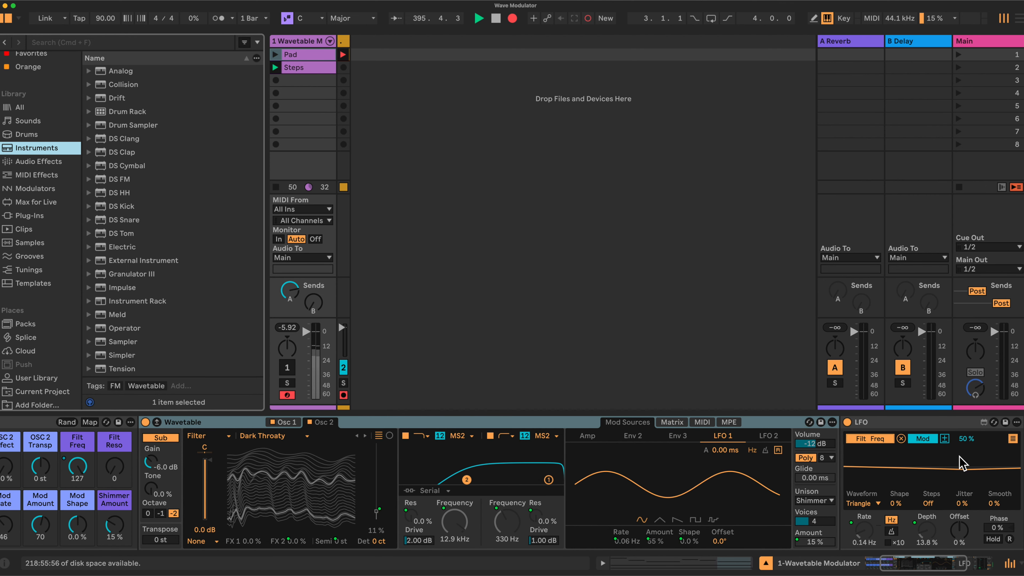
{"action": "scroll", "coordinate": [927, 464], "scroll_direction": "left", "scroll_amount": 5}
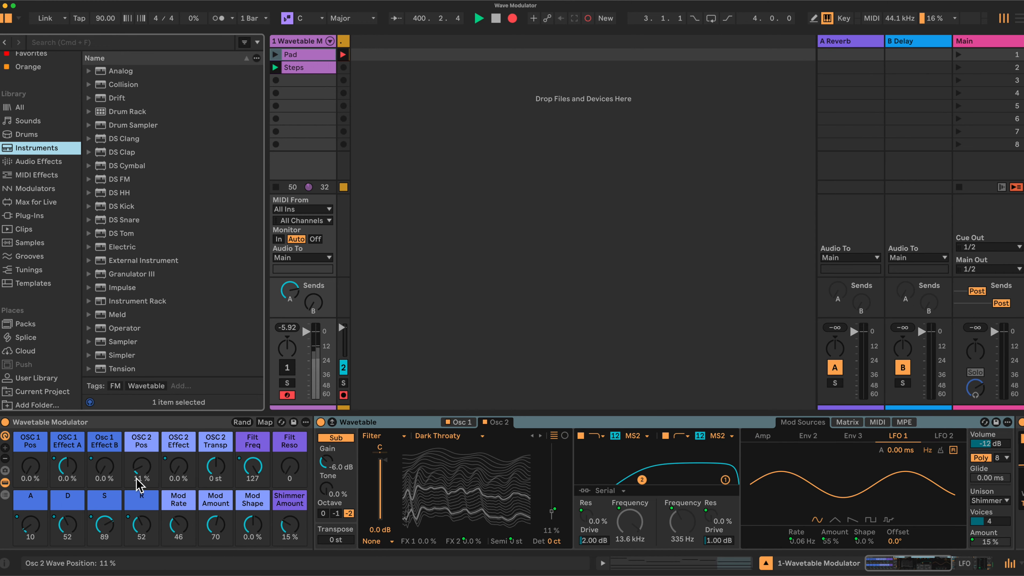
{"action": "left_click", "coordinate": [4, 470]}
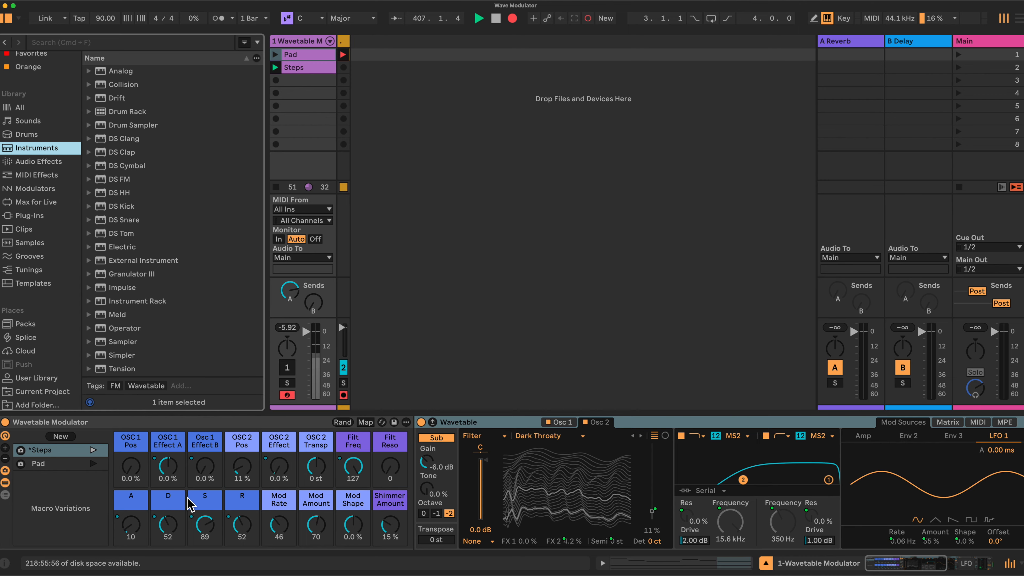
{"action": "left_click", "coordinate": [60, 459]}
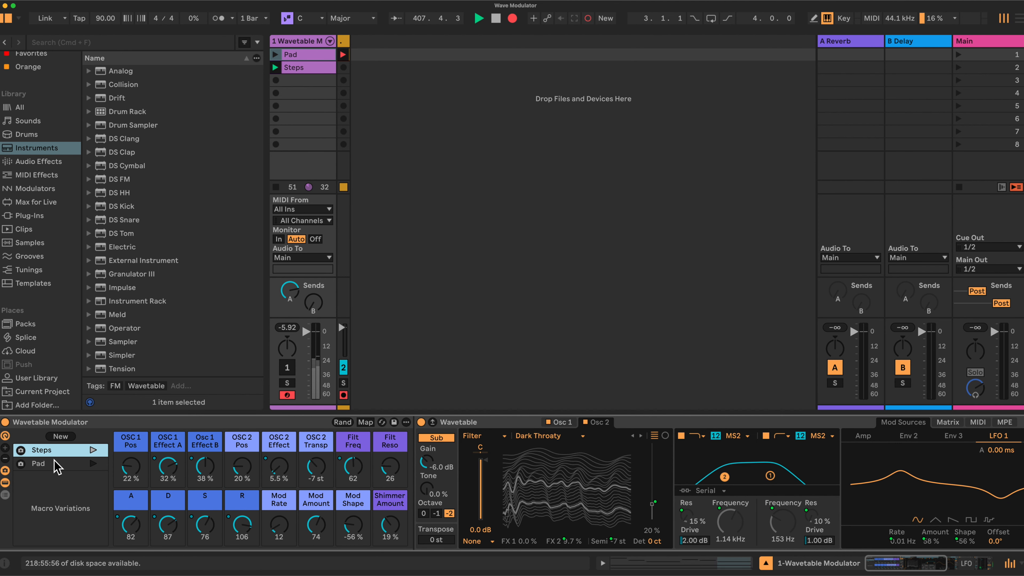
{"action": "left_click", "coordinate": [291, 368]}
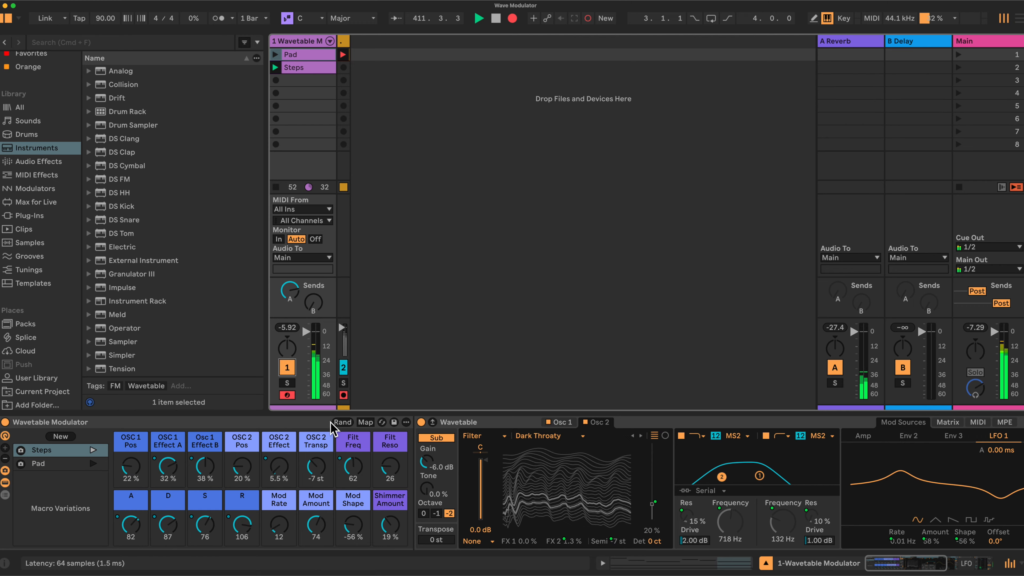
Step: Randomize the rack's macro values twice
{"action": "left_click", "coordinate": [344, 422]}
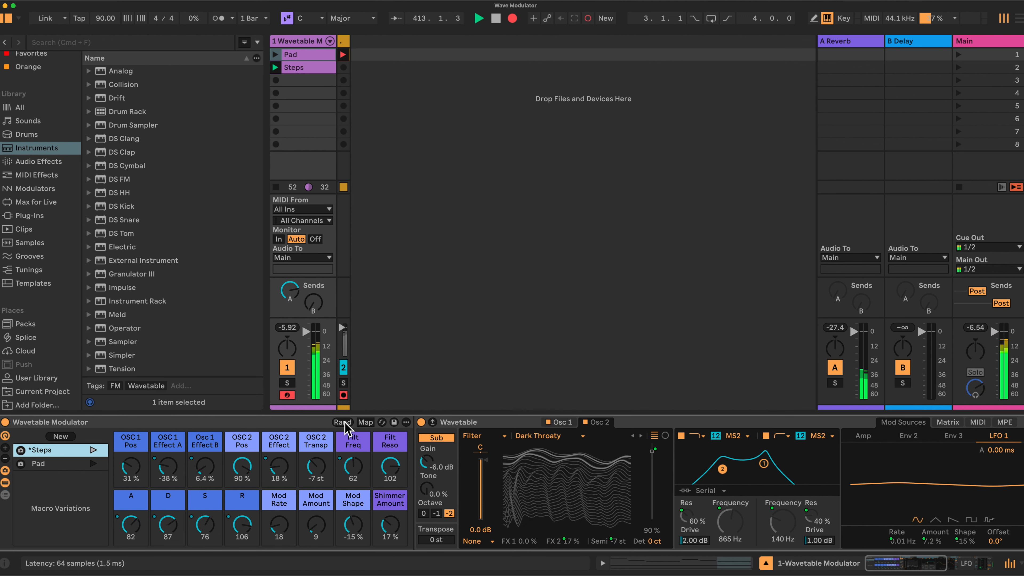
{"action": "left_click", "coordinate": [344, 422]}
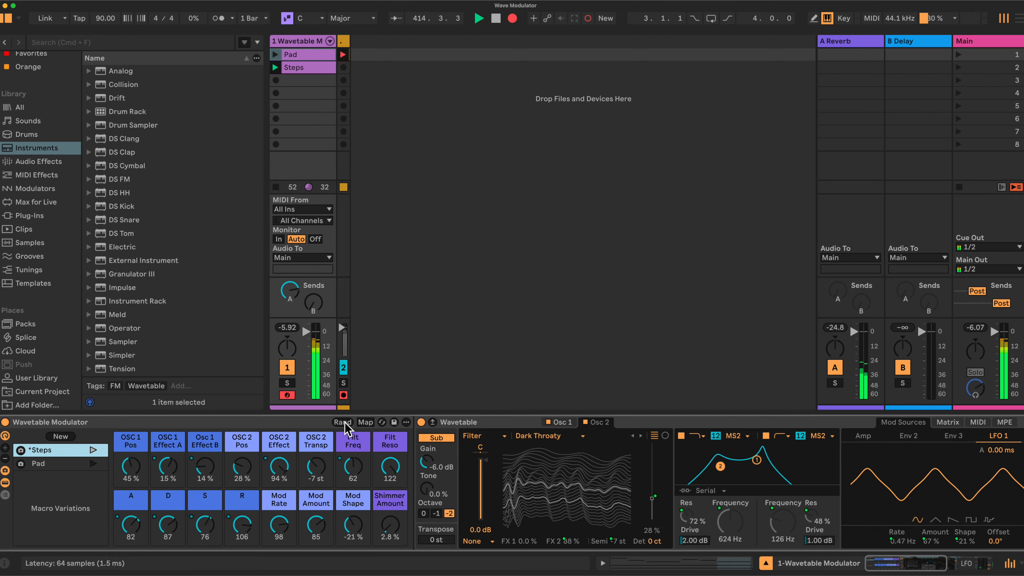
Step: Check the Exclude Macro from Randomization option on the A, D, S and R macros
{"action": "right_click", "coordinate": [131, 531]}
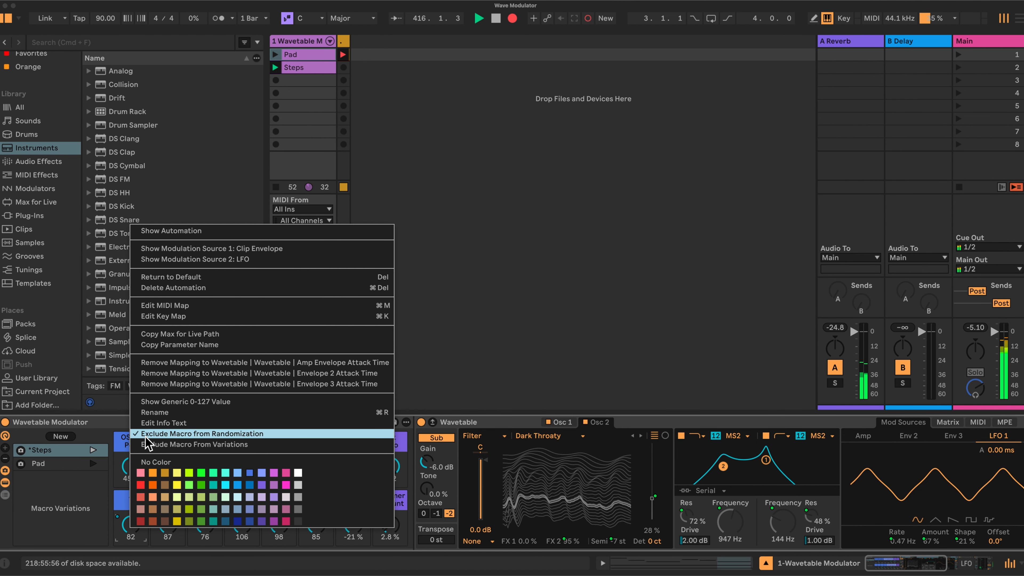
{"action": "left_click", "coordinate": [108, 500]}
{"action": "right_click", "coordinate": [169, 526]}
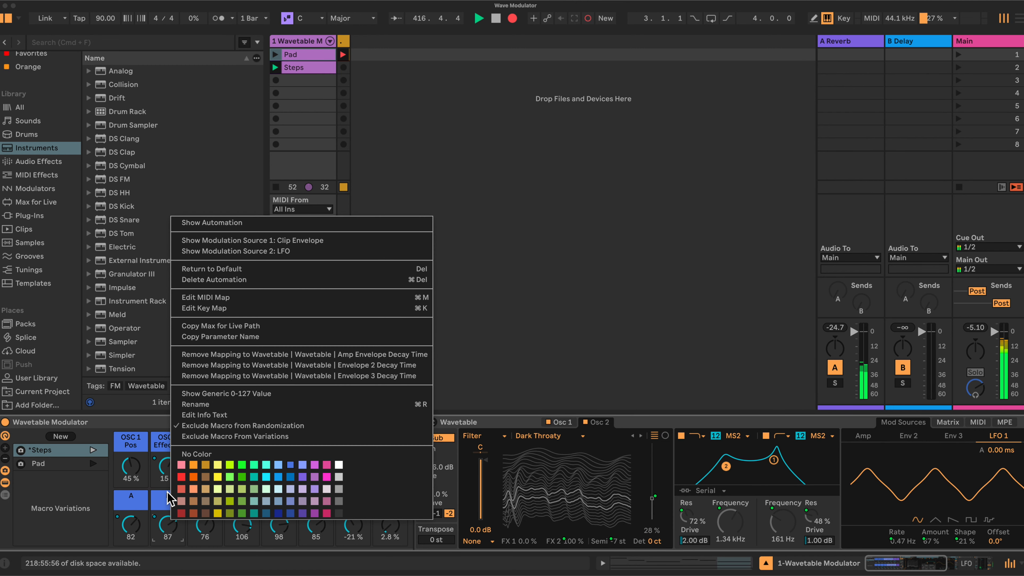
{"action": "left_click", "coordinate": [89, 484]}
{"action": "right_click", "coordinate": [206, 512]}
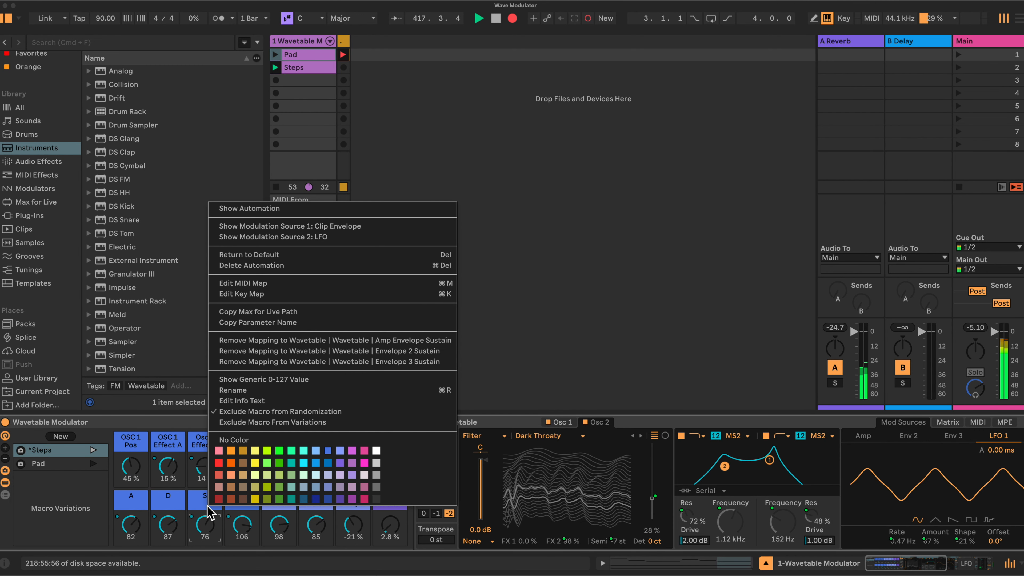
{"action": "right_click", "coordinate": [242, 521]}
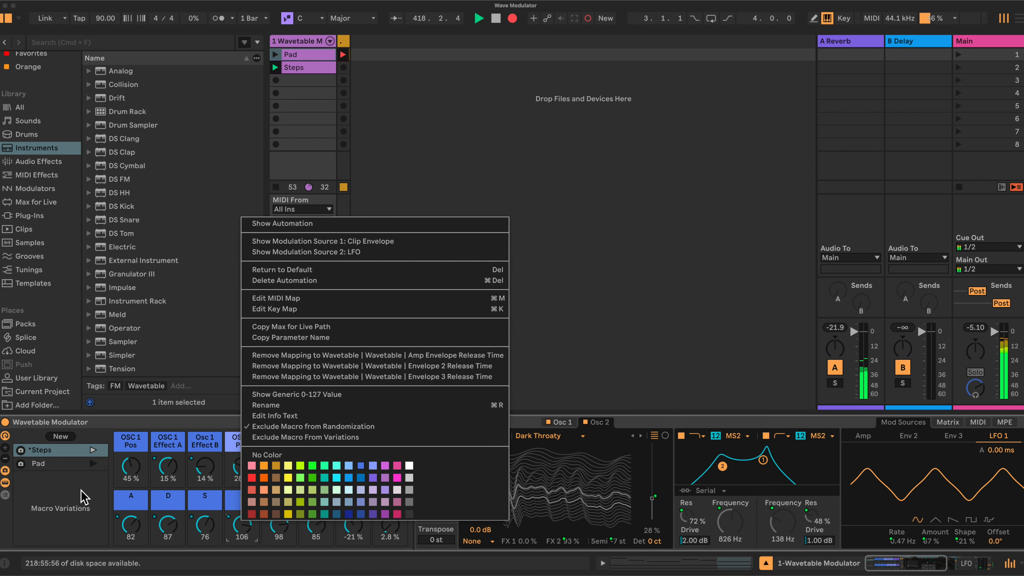
{"action": "left_click", "coordinate": [69, 493]}
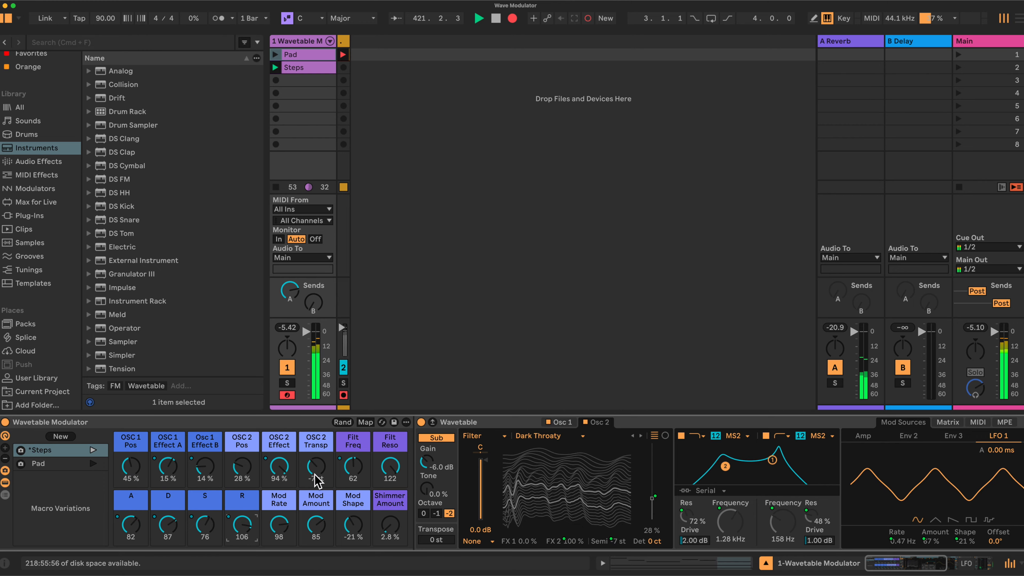
Step: Randomize the macro values three more times, keeping the excluded envelope macros as they are
{"action": "left_click", "coordinate": [342, 422]}
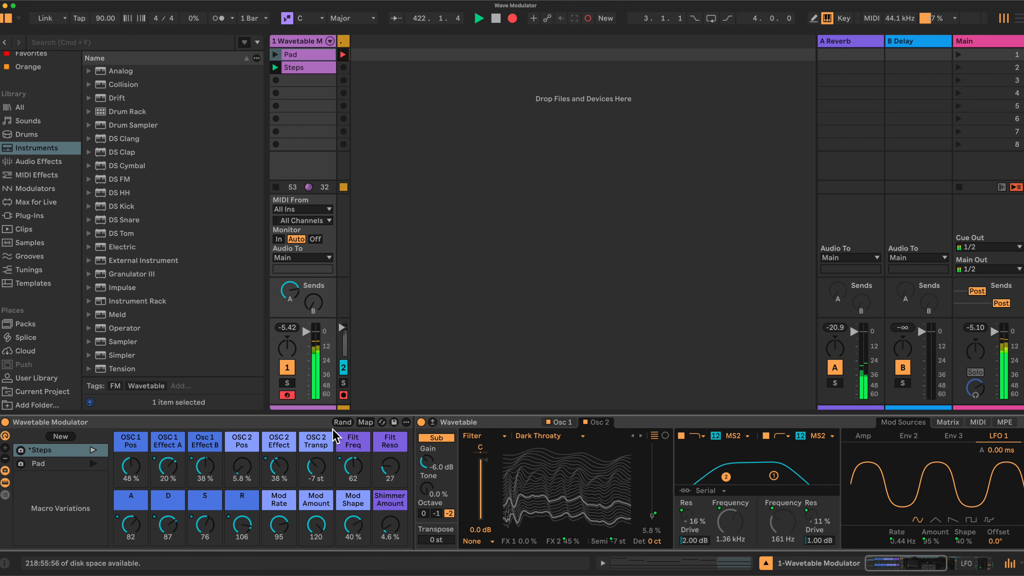
{"action": "left_click", "coordinate": [338, 423]}
{"action": "left_click", "coordinate": [342, 422]}
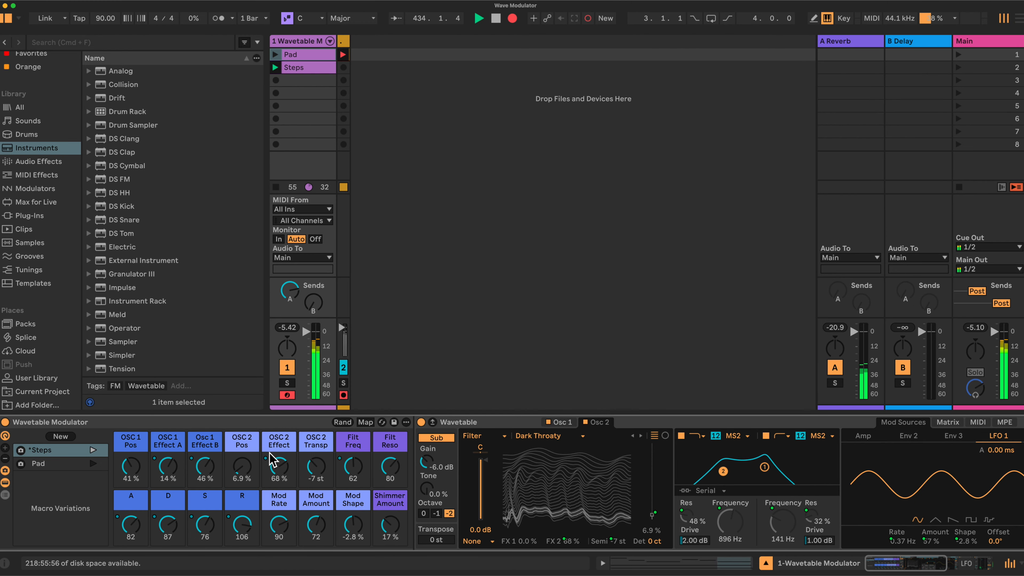
Step: Look over the rack's device chain, and set Mod Rate to 76 and Shimmer Amount to 21 %
{"action": "scroll", "coordinate": [272, 459], "scroll_direction": "right", "scroll_amount": 3}
{"action": "scroll", "coordinate": [272, 460], "scroll_direction": "right", "scroll_amount": 7}
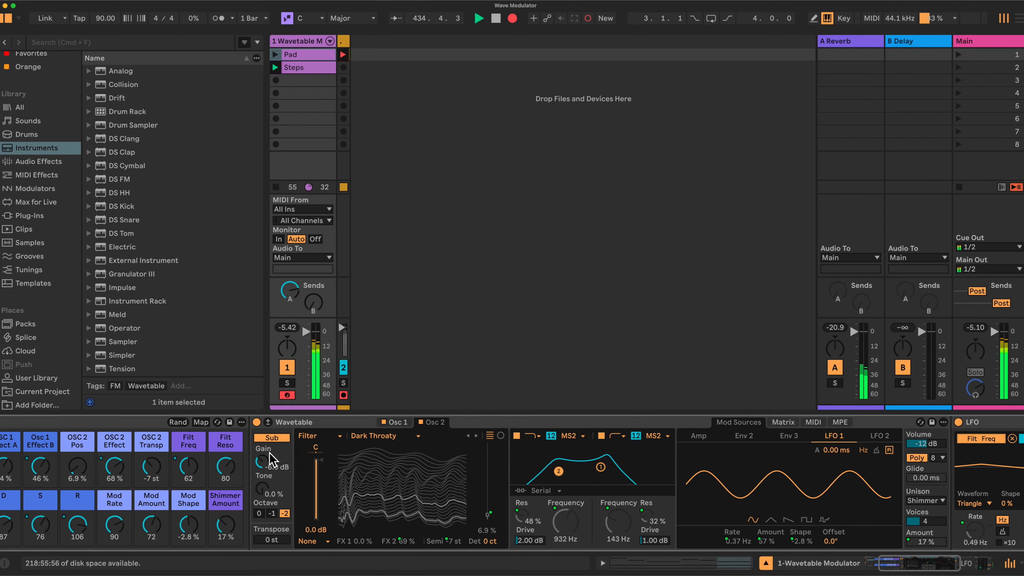
{"action": "scroll", "coordinate": [272, 459], "scroll_direction": "right", "scroll_amount": 9}
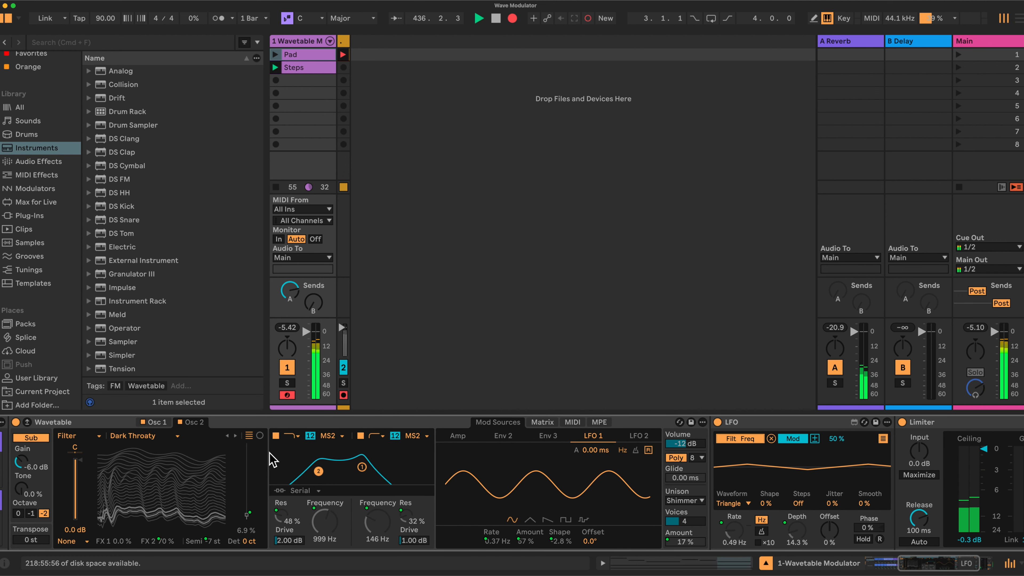
{"action": "scroll", "coordinate": [272, 460], "scroll_direction": "left", "scroll_amount": 12}
{"action": "scroll", "coordinate": [272, 460], "scroll_direction": "left", "scroll_amount": 7}
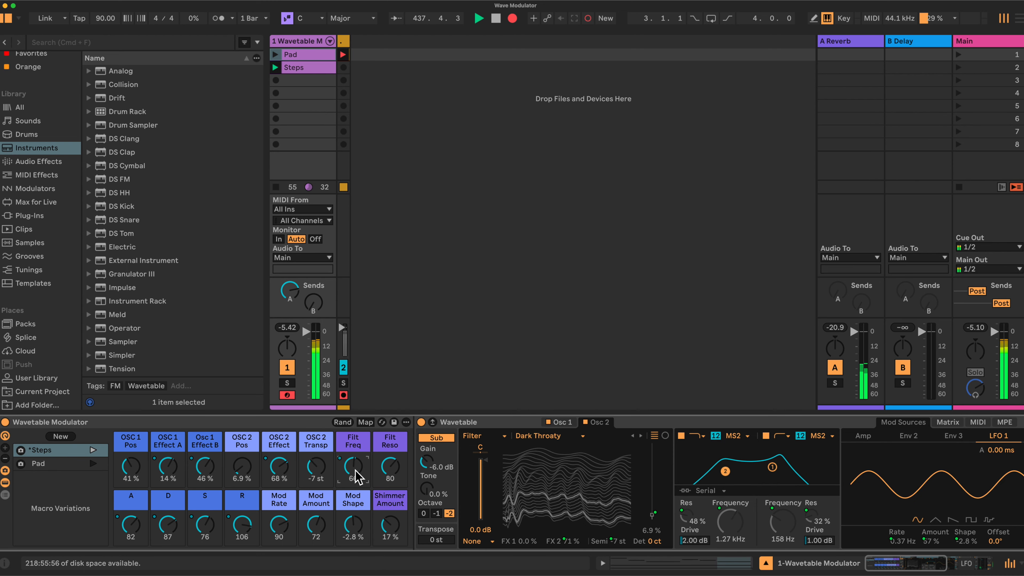
{"action": "left_click_drag", "start_coordinate": [287, 524], "coordinate": [287, 541]}
{"action": "left_click_drag", "start_coordinate": [390, 526], "coordinate": [390, 524]}
Step: Set Osc 1 Effect B to 34 %, OSC 2 Pos to 13 %, OSC 2 Effect to 43 %, Filt Freq to 60 and Filt Reso to 66
{"action": "left_click_drag", "start_coordinate": [279, 466], "coordinate": [279, 474]}
{"action": "left_click_drag", "start_coordinate": [205, 467], "coordinate": [242, 464]}
{"action": "left_click_drag", "start_coordinate": [353, 466], "coordinate": [389, 471]}
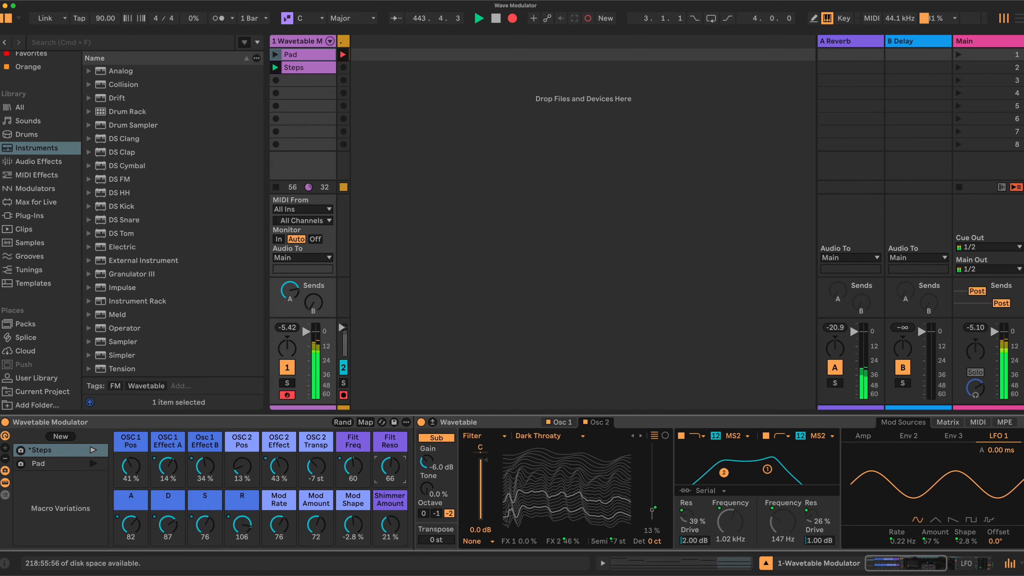